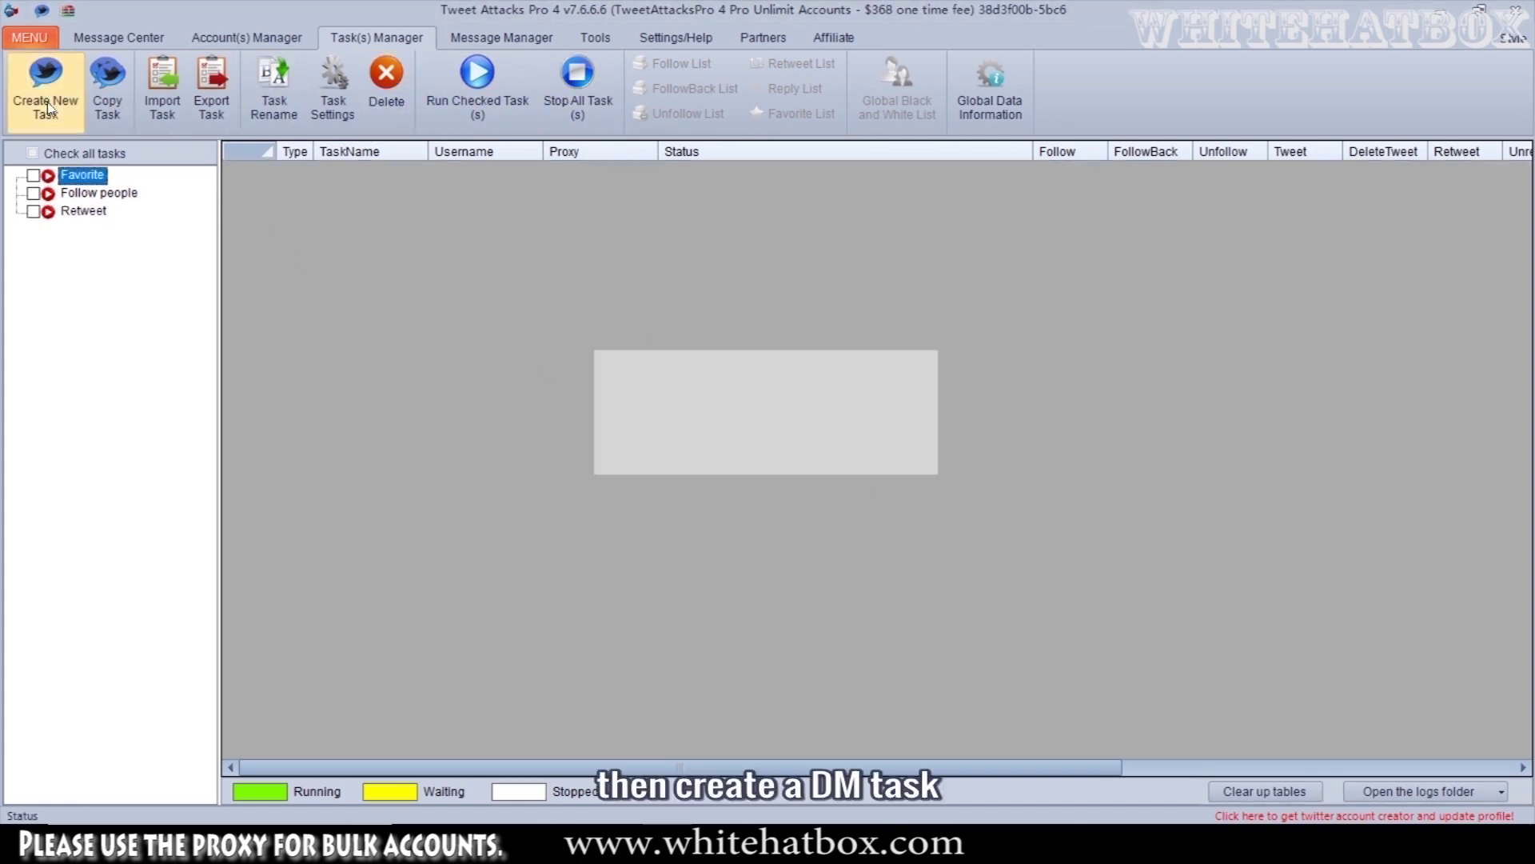
# - Create and save a new task named DM
pyautogui.press('capslock')
pyautogui.write('DM')
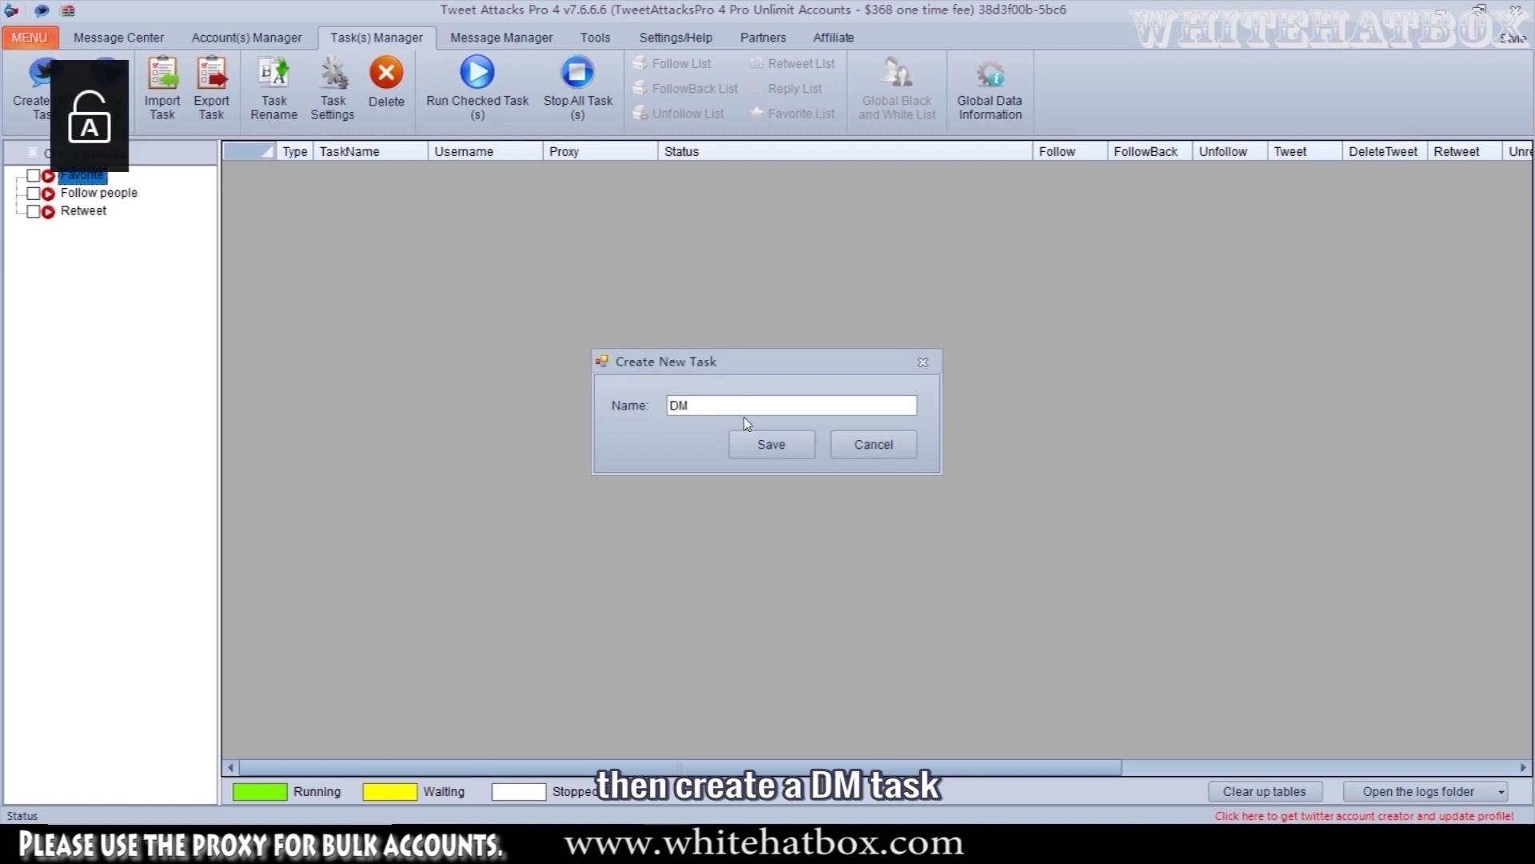
pyautogui.click(768, 444)
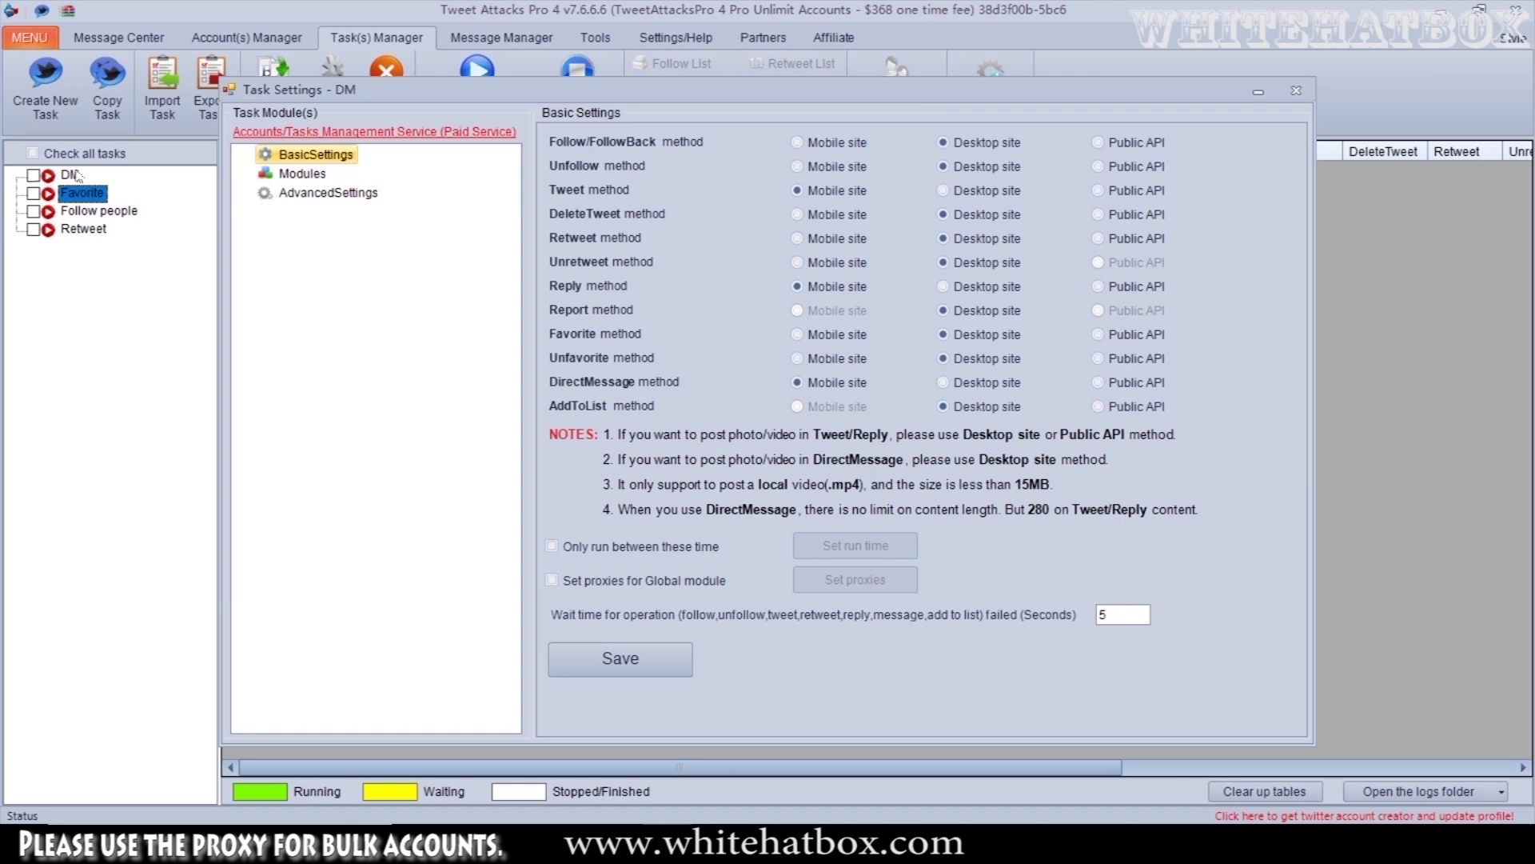
# - Add a Search module to the DM task and open its 1.Search settings
pyautogui.click(315, 176)
pyautogui.rightClick(314, 176)
pyautogui.moveTo(363, 191)
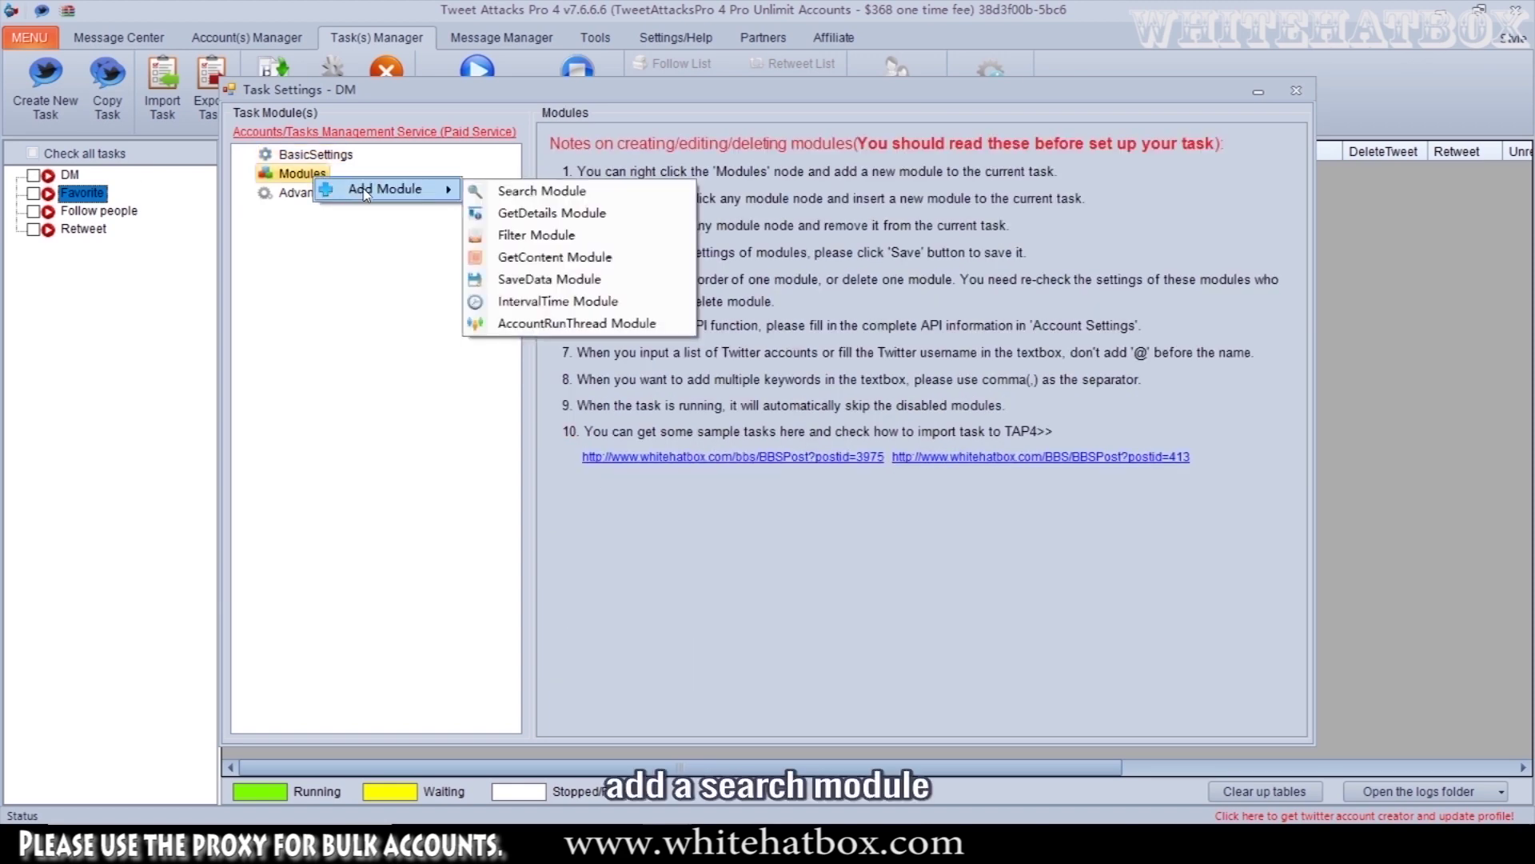
pyautogui.click(529, 192)
pyautogui.click(320, 193)
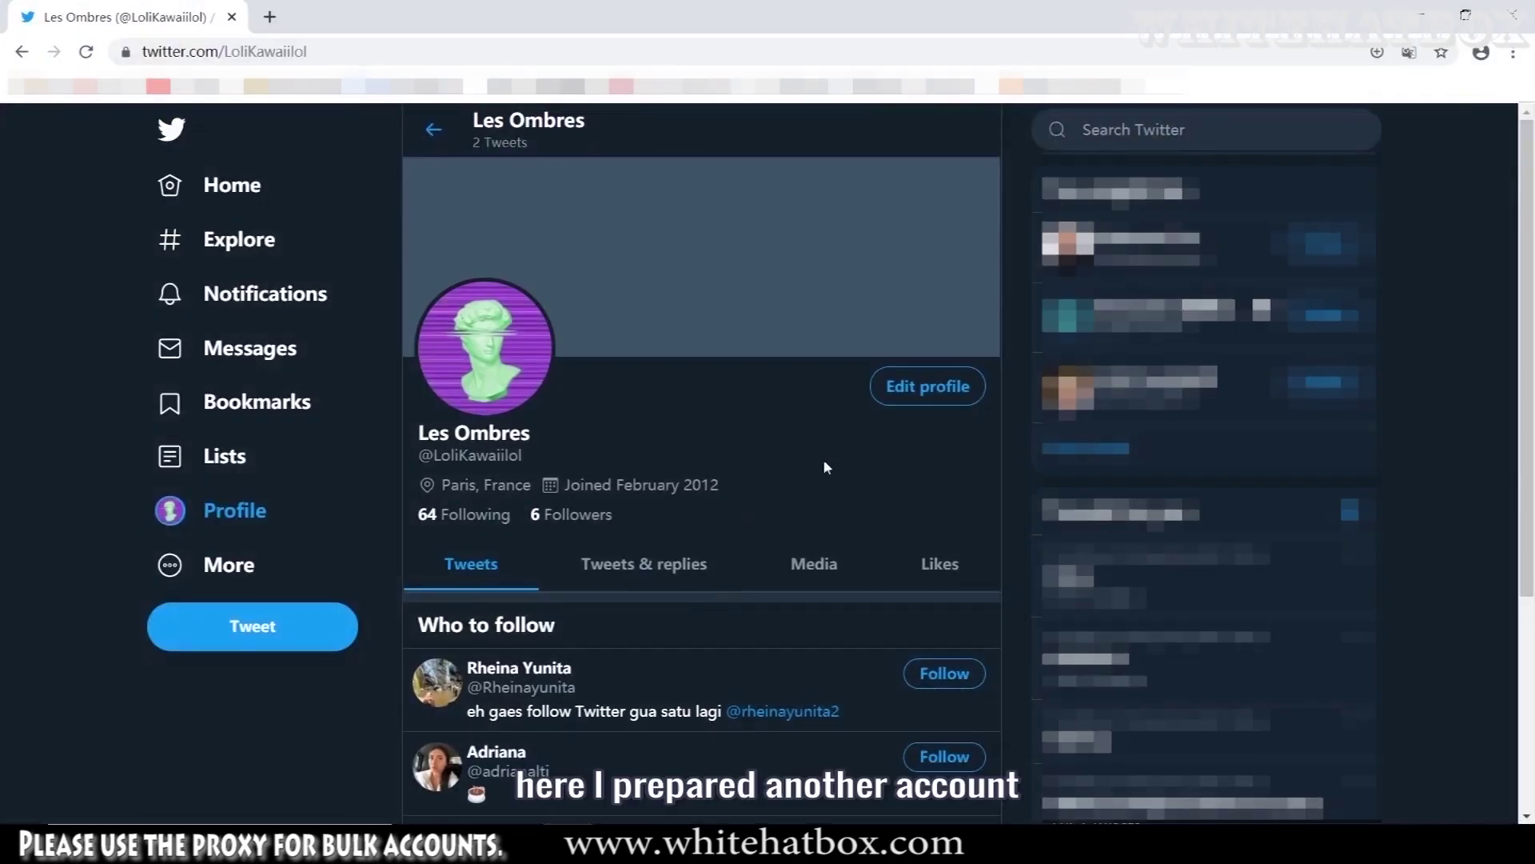
# - Copy the second account's username from the profile and select the old keyword 'test'
pyautogui.scroll(-1, 825, 466)
pyautogui.scroll(1, 825, 466)
pyautogui.doubleClick(488, 455)
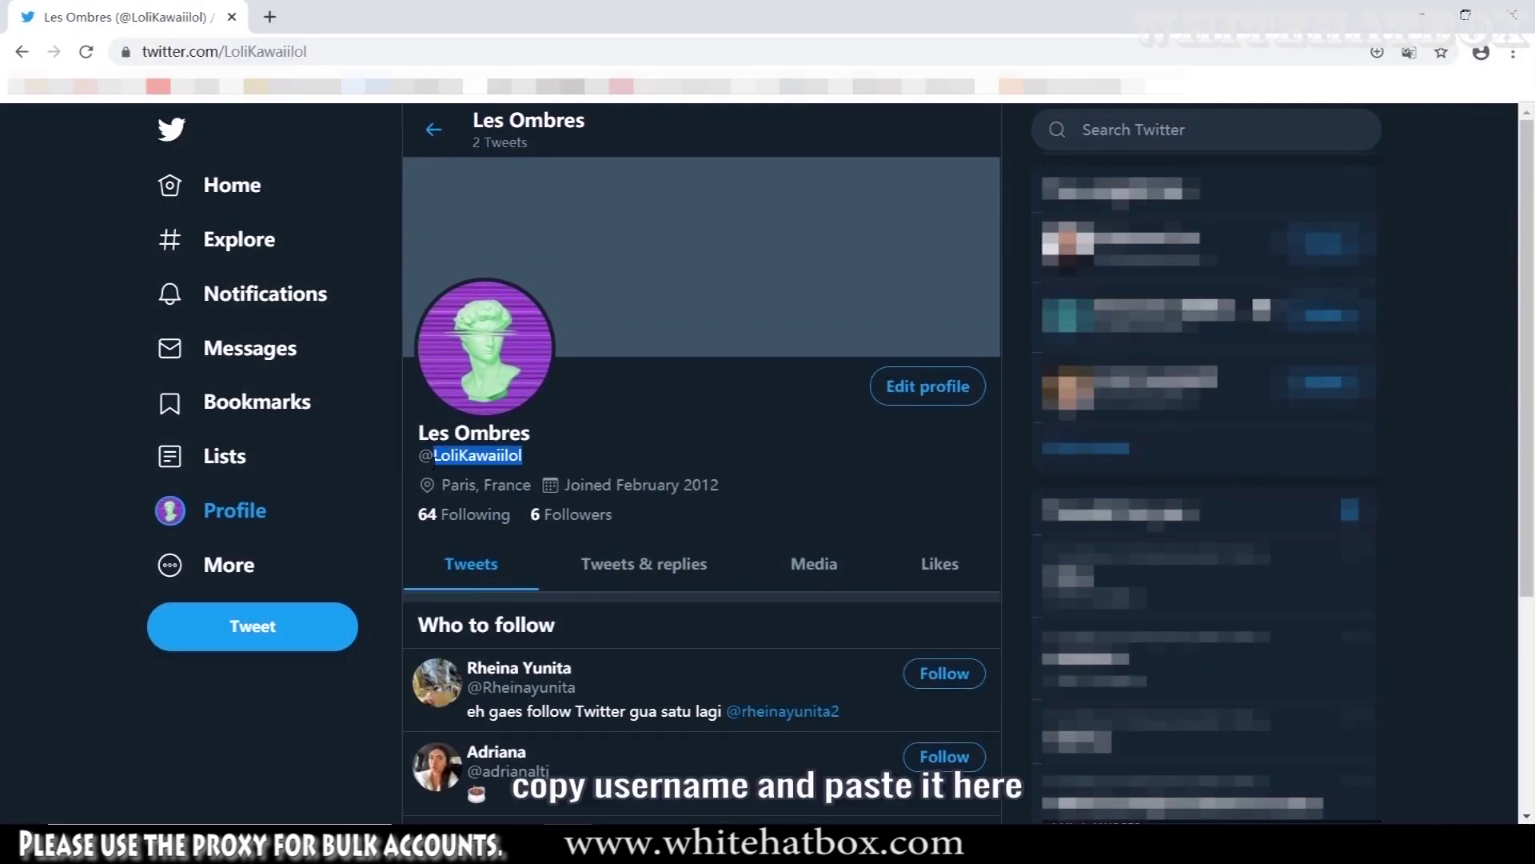
pyautogui.hotkey('ctrl', 'c')
pyautogui.hotkey('alt', 'Tab')
pyautogui.doubleClick(829, 189)
# - Use the copied username as keyword, return People results, set search amount 30–50, and save
pyautogui.hotkey('ctrl', 'v')
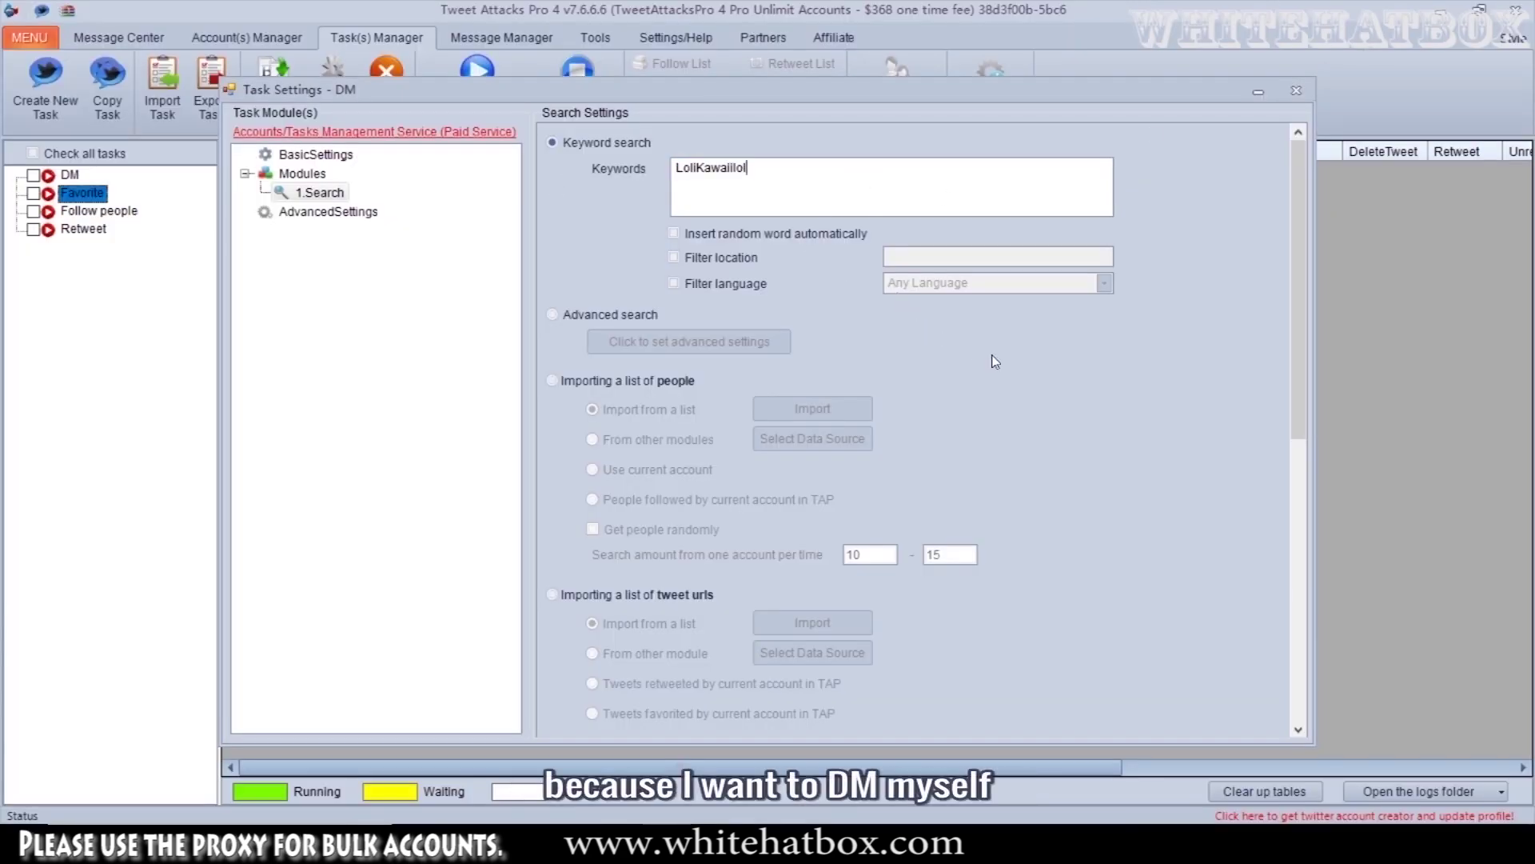
pyautogui.scroll(-10, 996, 361)
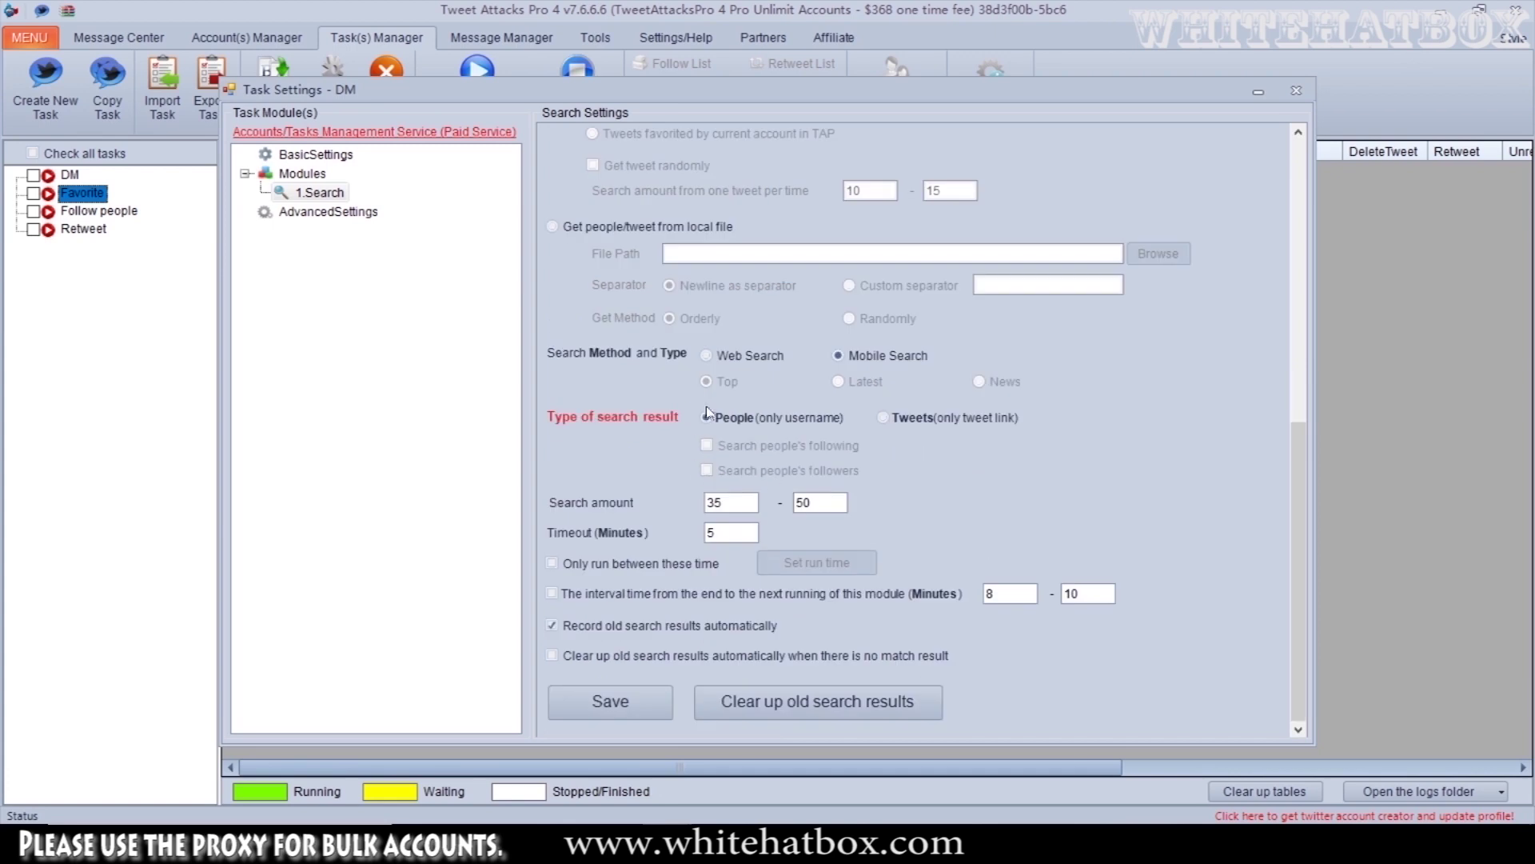
pyautogui.click(706, 416)
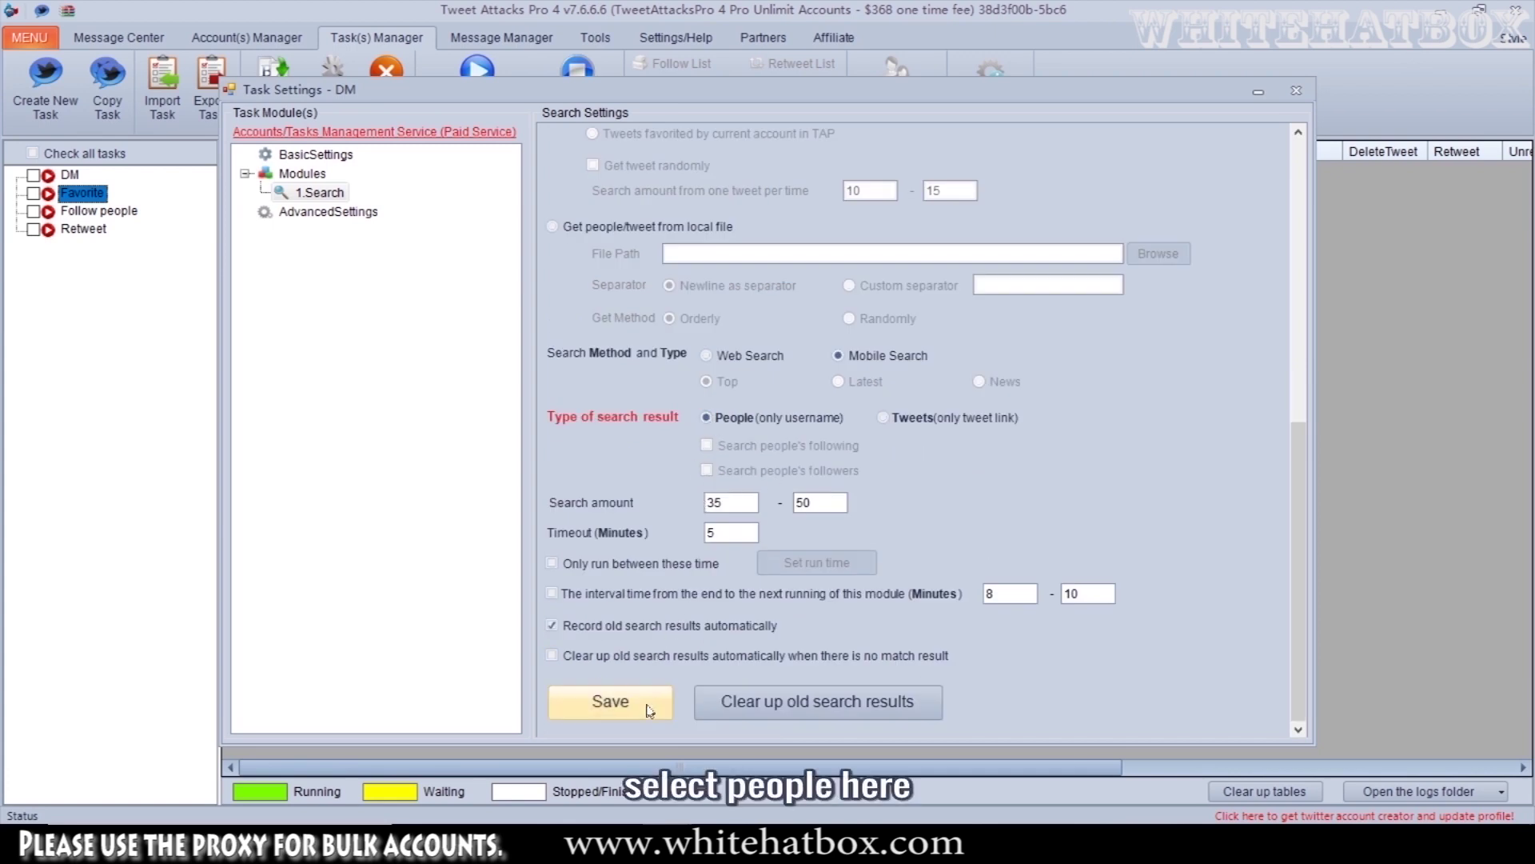
pyautogui.doubleClick(741, 503)
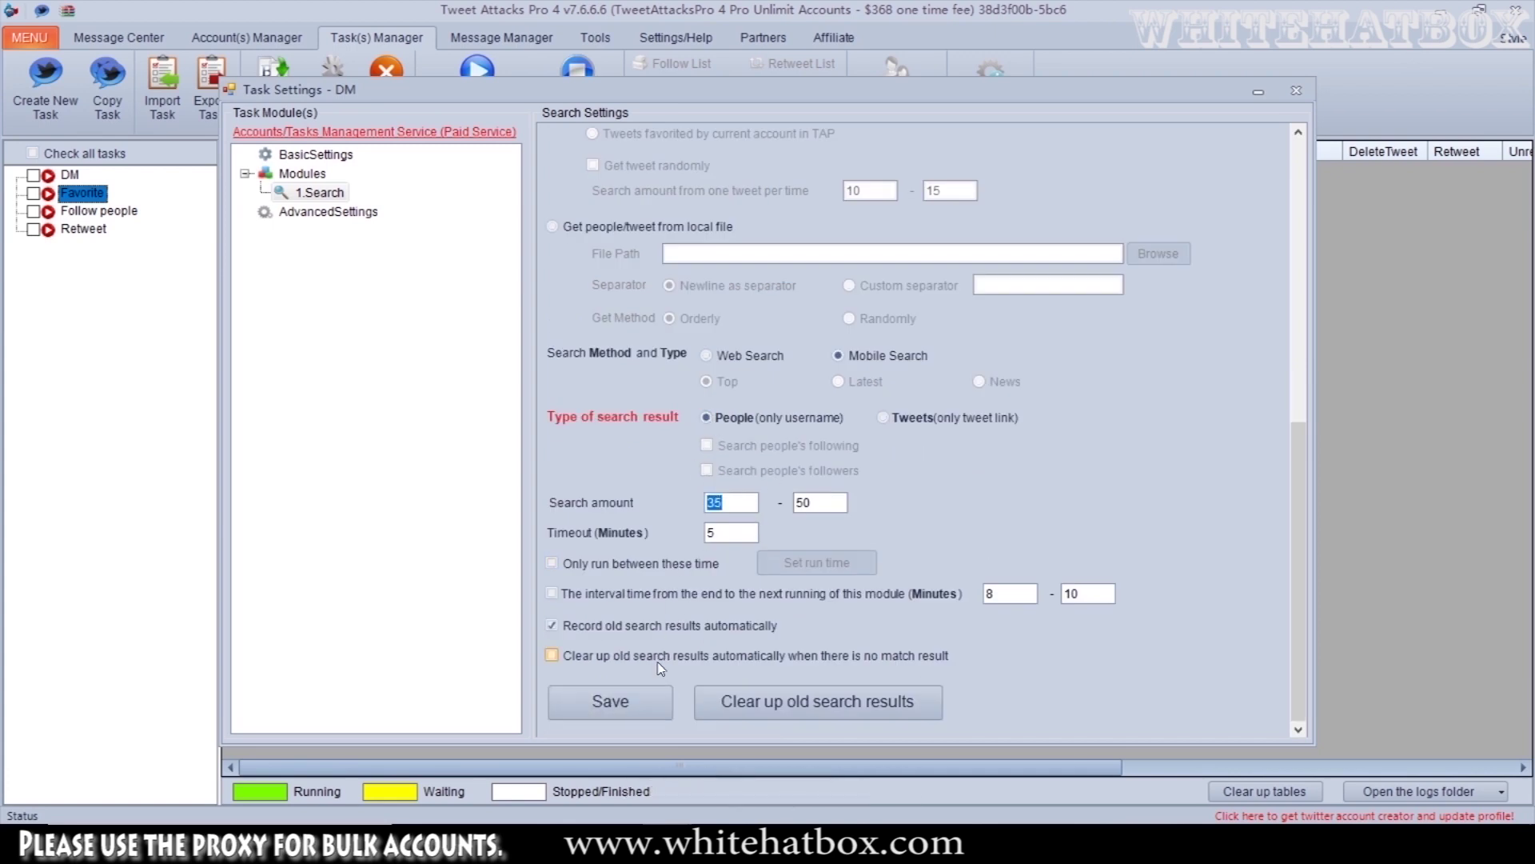
pyautogui.write('50')
pyautogui.click(610, 701)
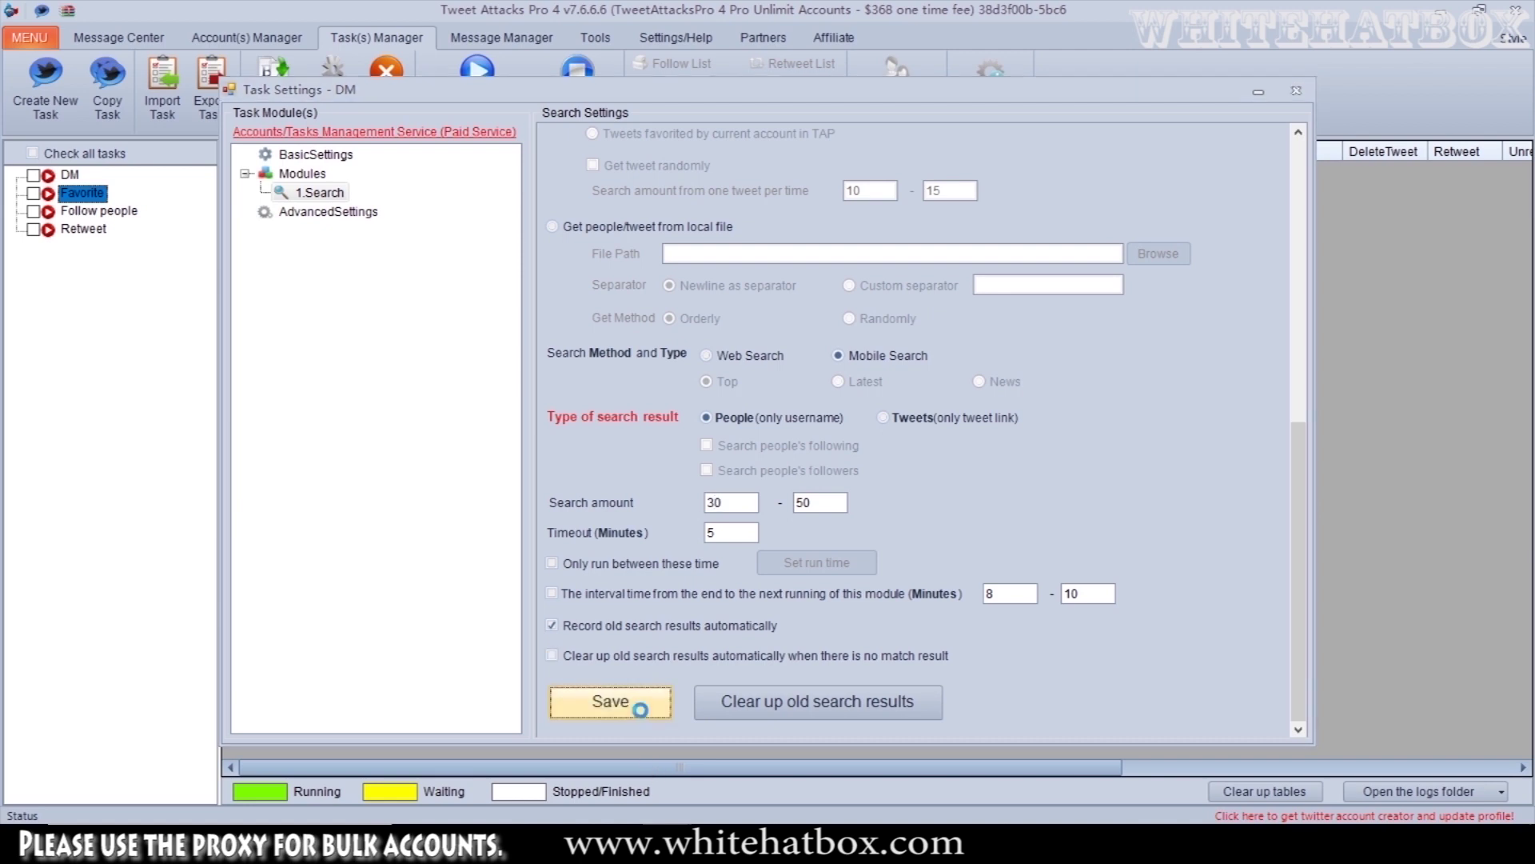
pyautogui.click(783, 494)
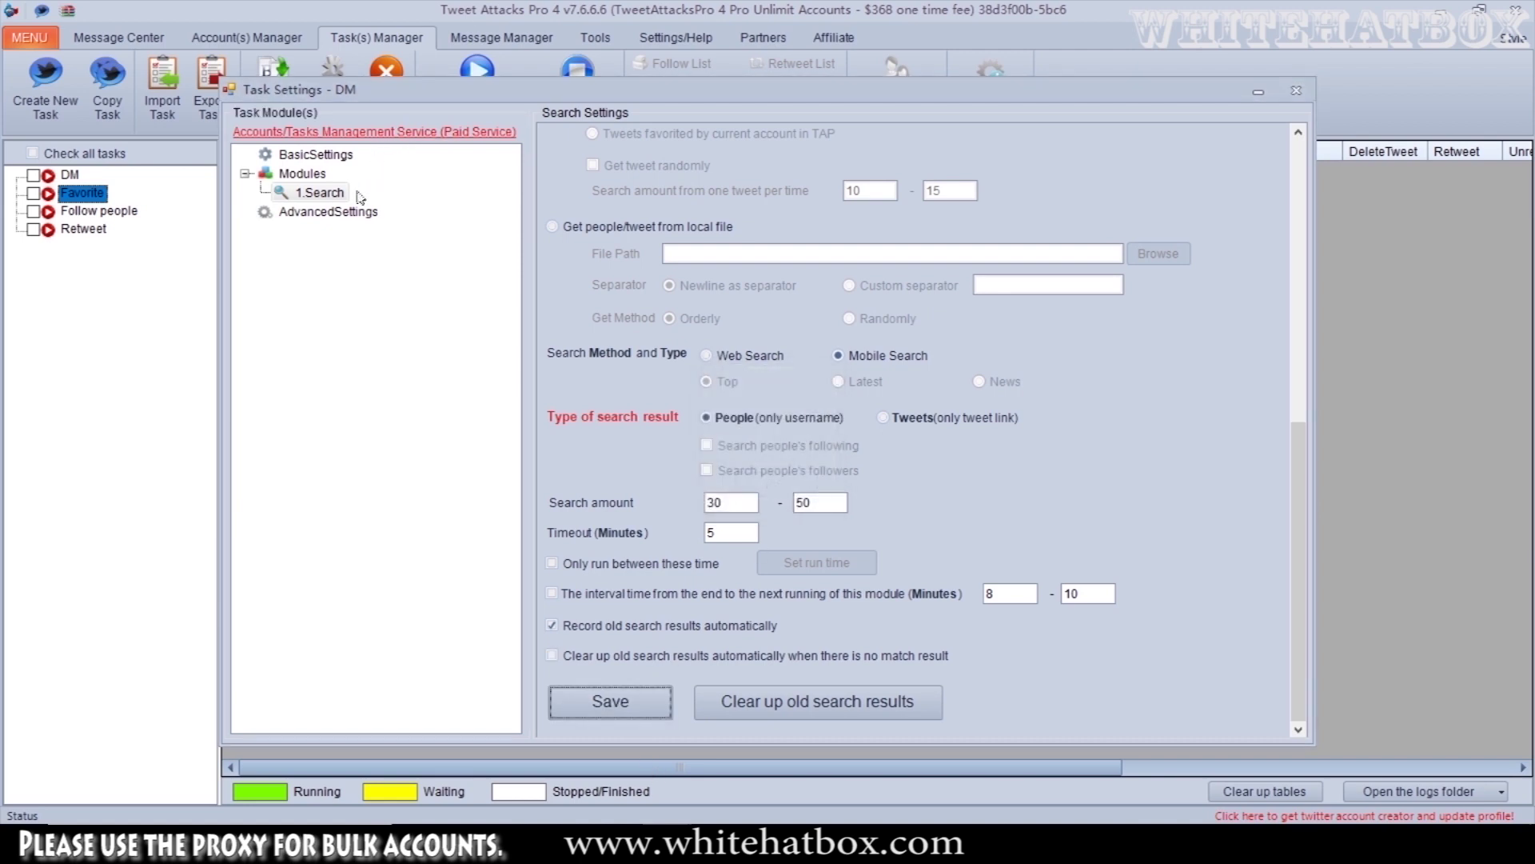
# - Add a GetContent module after 1.Search and dismiss the Pro version notice
pyautogui.click(299, 173)
pyautogui.rightClick(303, 173)
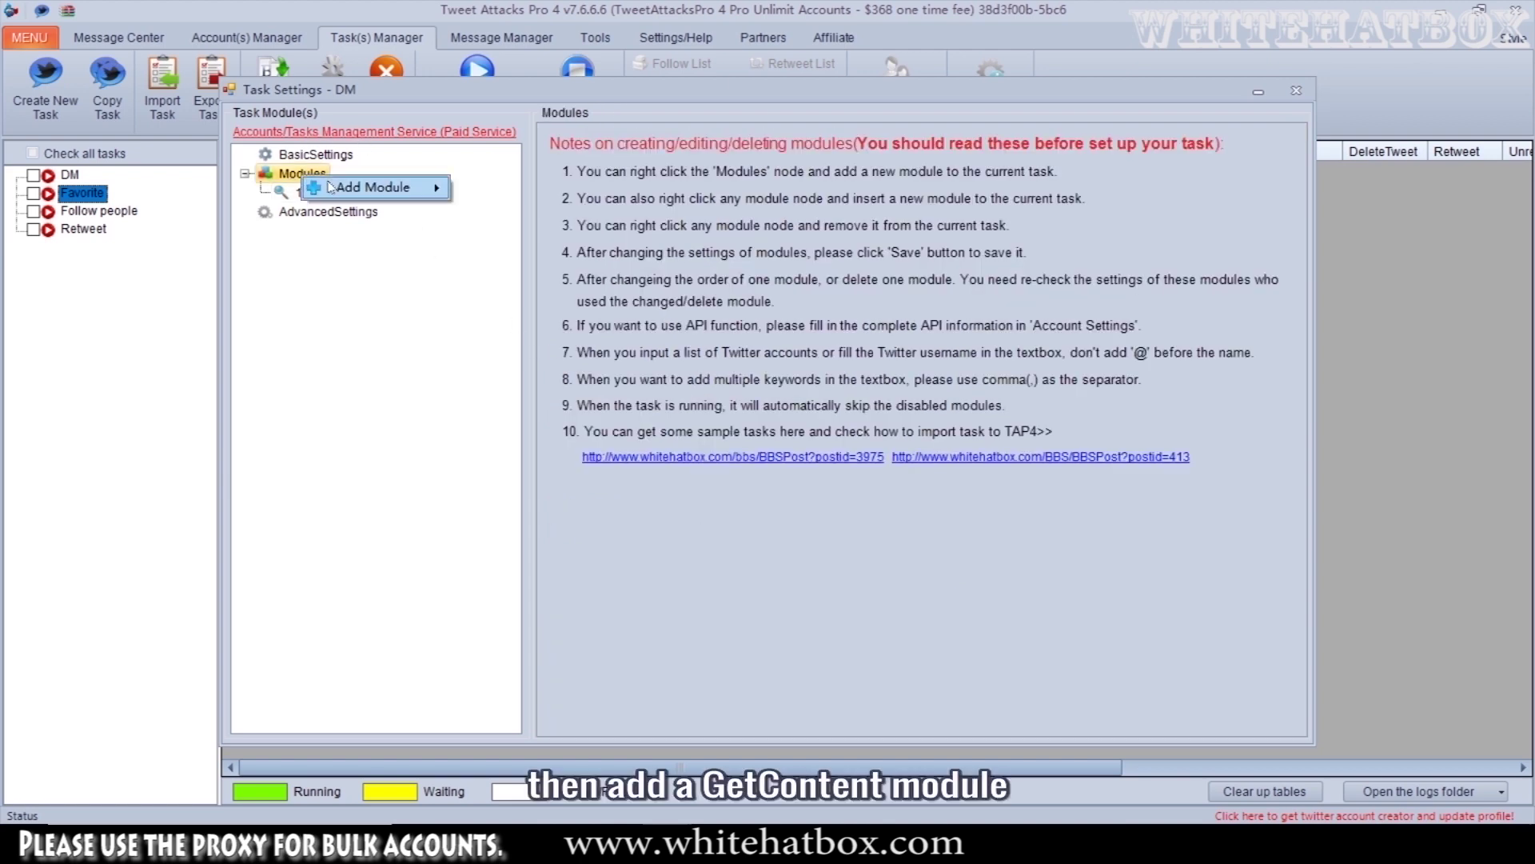
pyautogui.moveTo(376, 187)
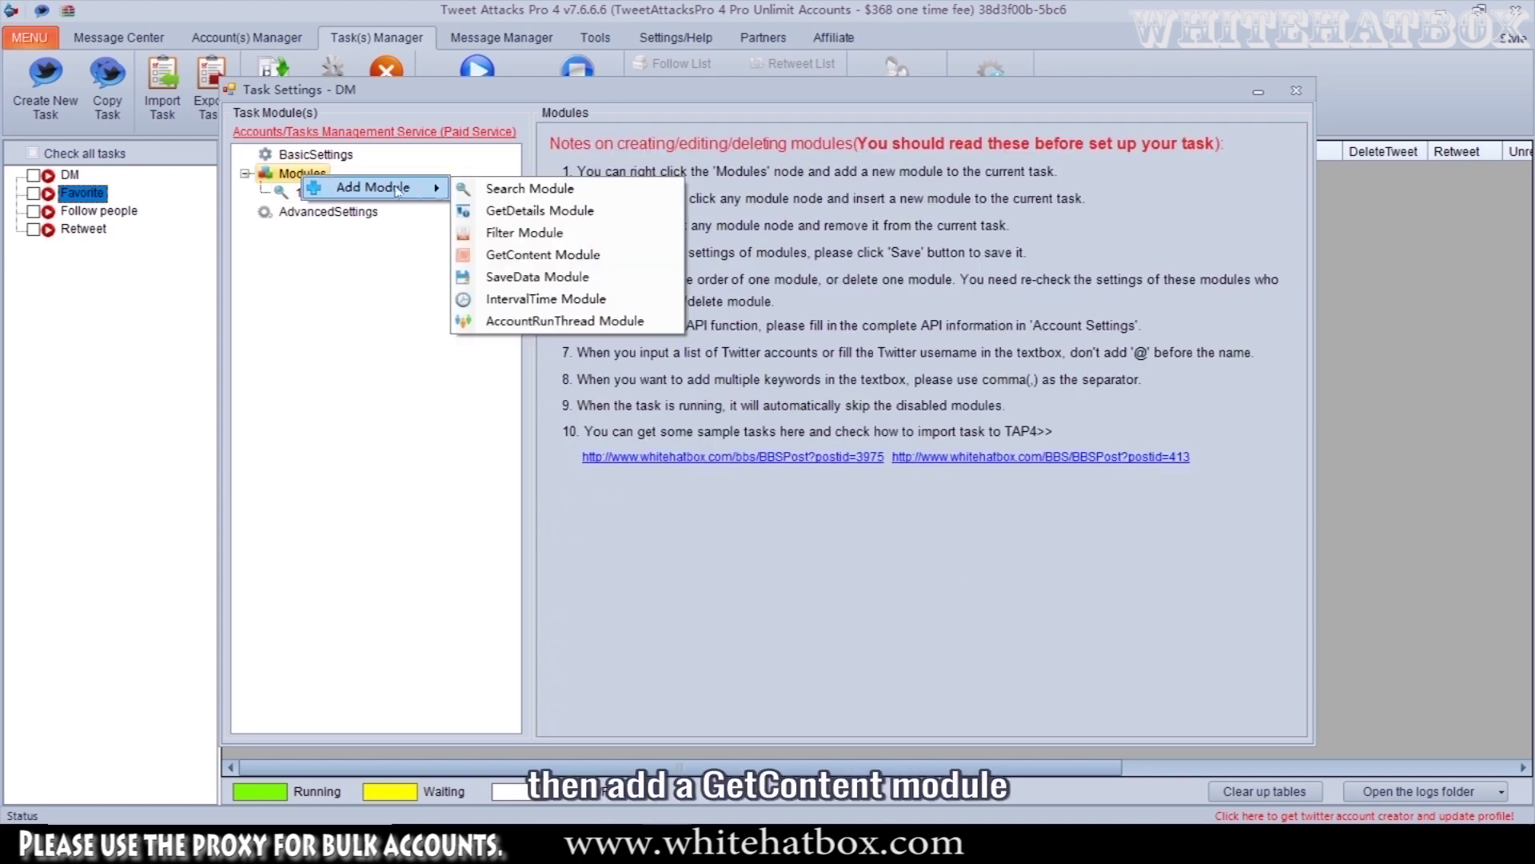
pyautogui.click(545, 256)
pyautogui.click(364, 212)
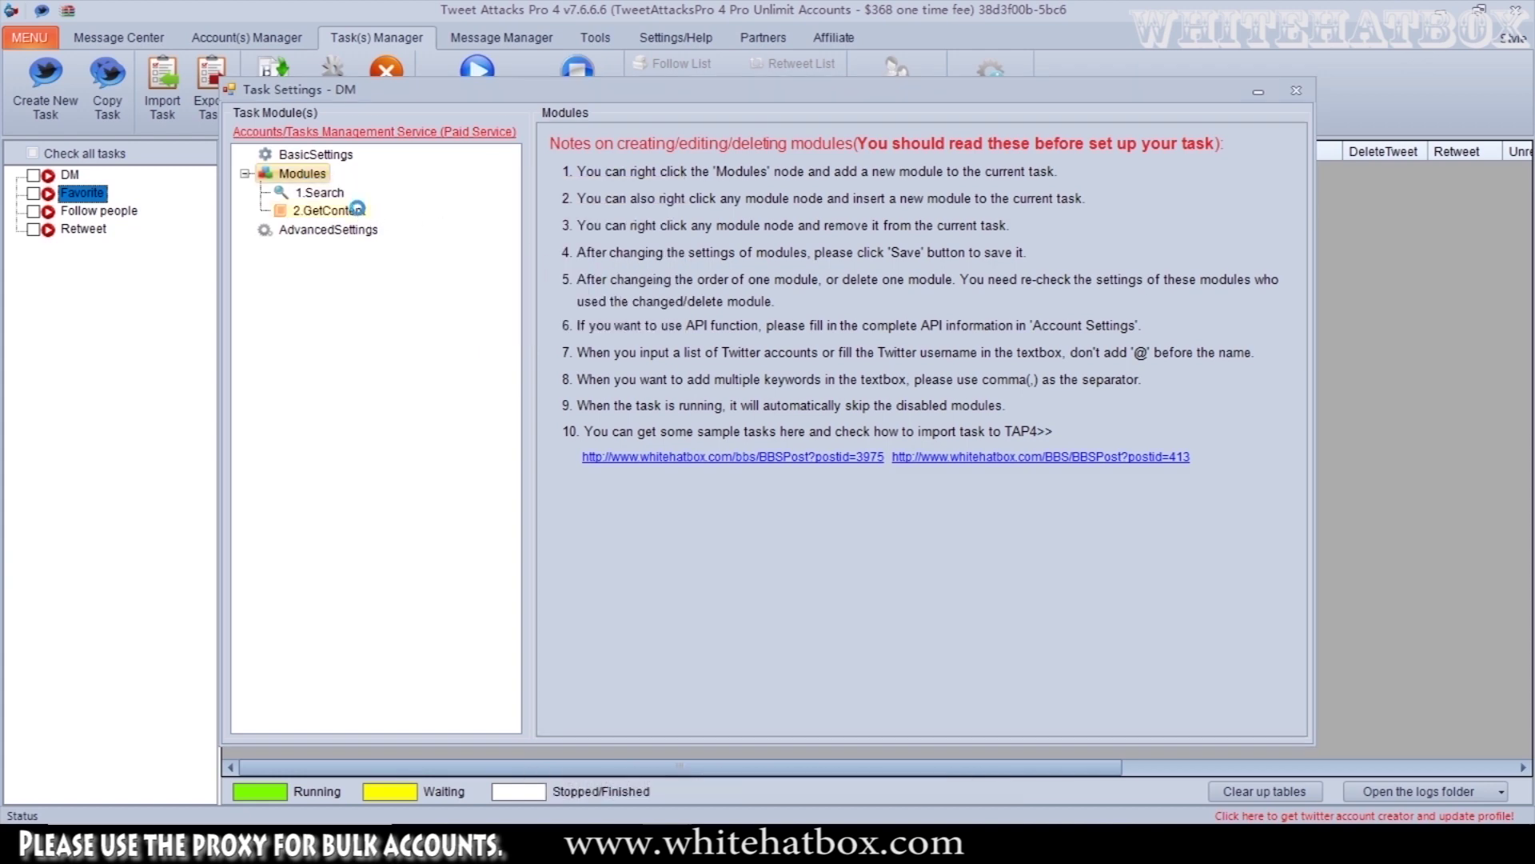
pyautogui.click(942, 486)
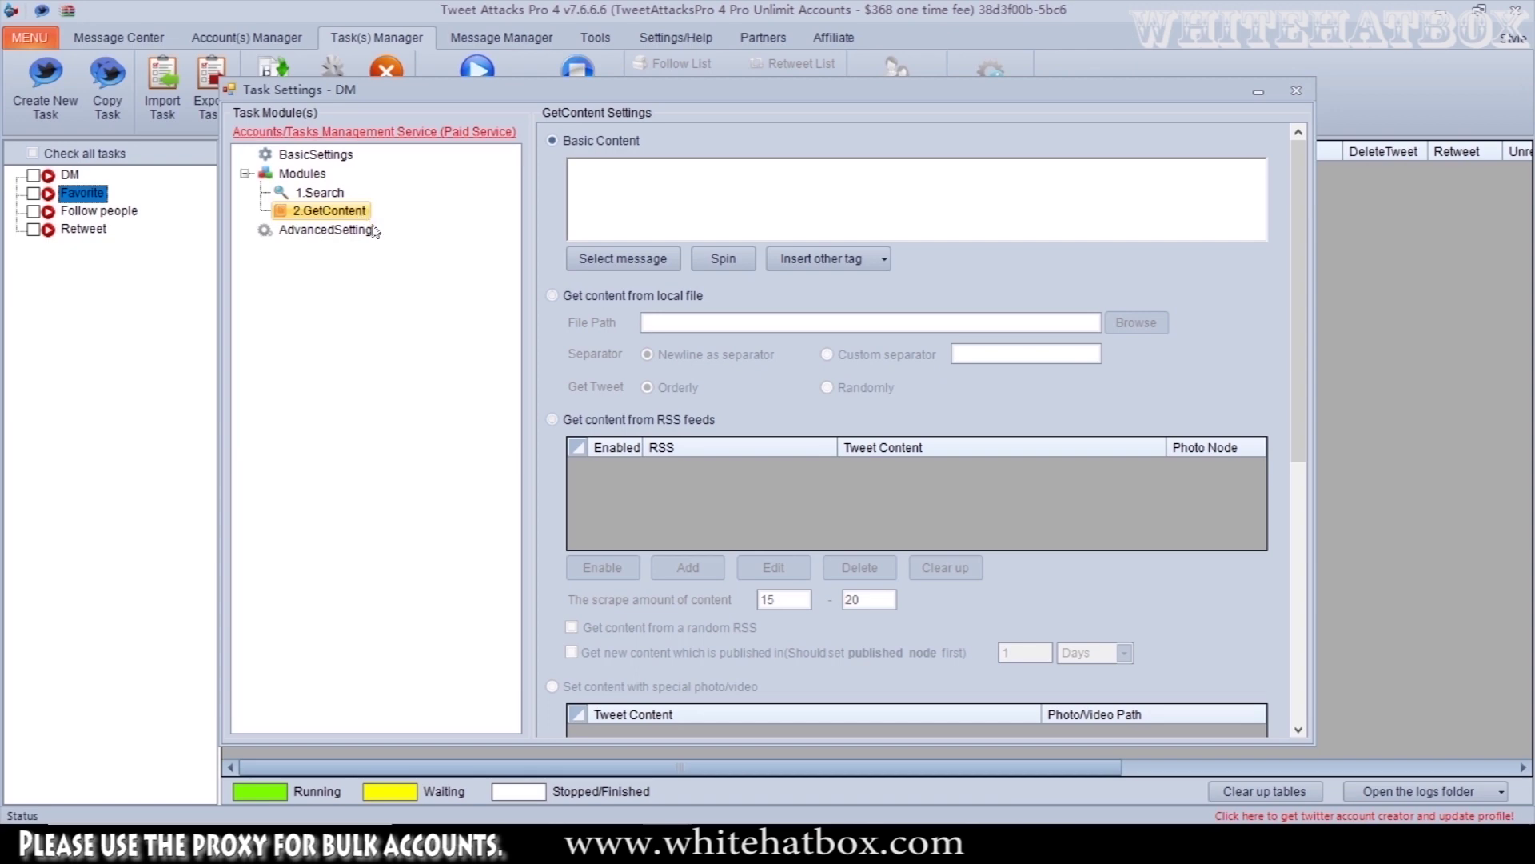
# - Add an AccountRunThread module, tick the account in the test group, and save
pyautogui.rightClick(322, 175)
pyautogui.moveTo(405, 190)
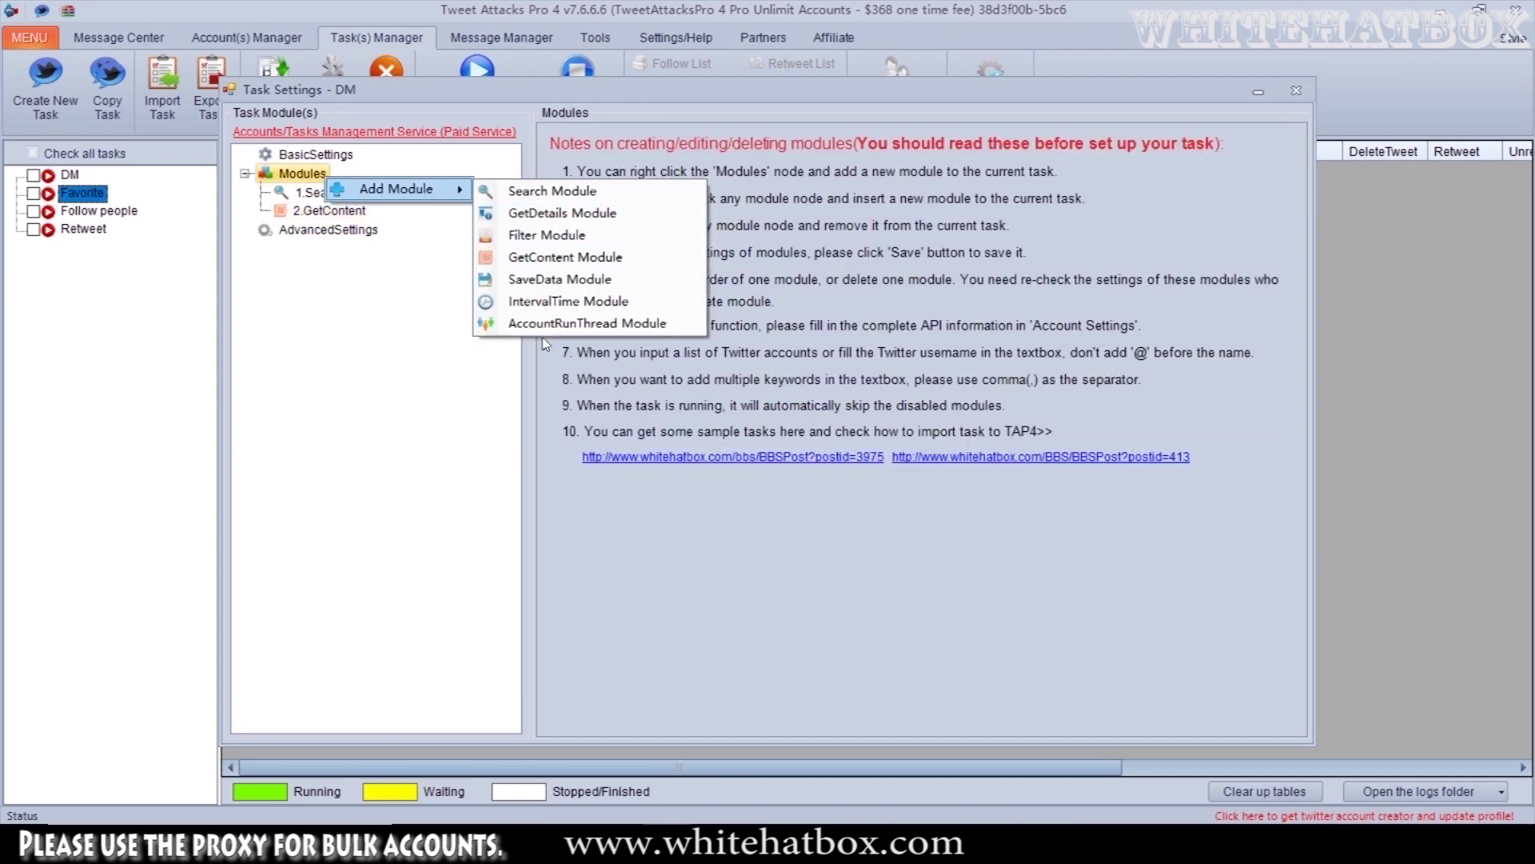
pyautogui.click(557, 324)
pyautogui.rightClick(384, 231)
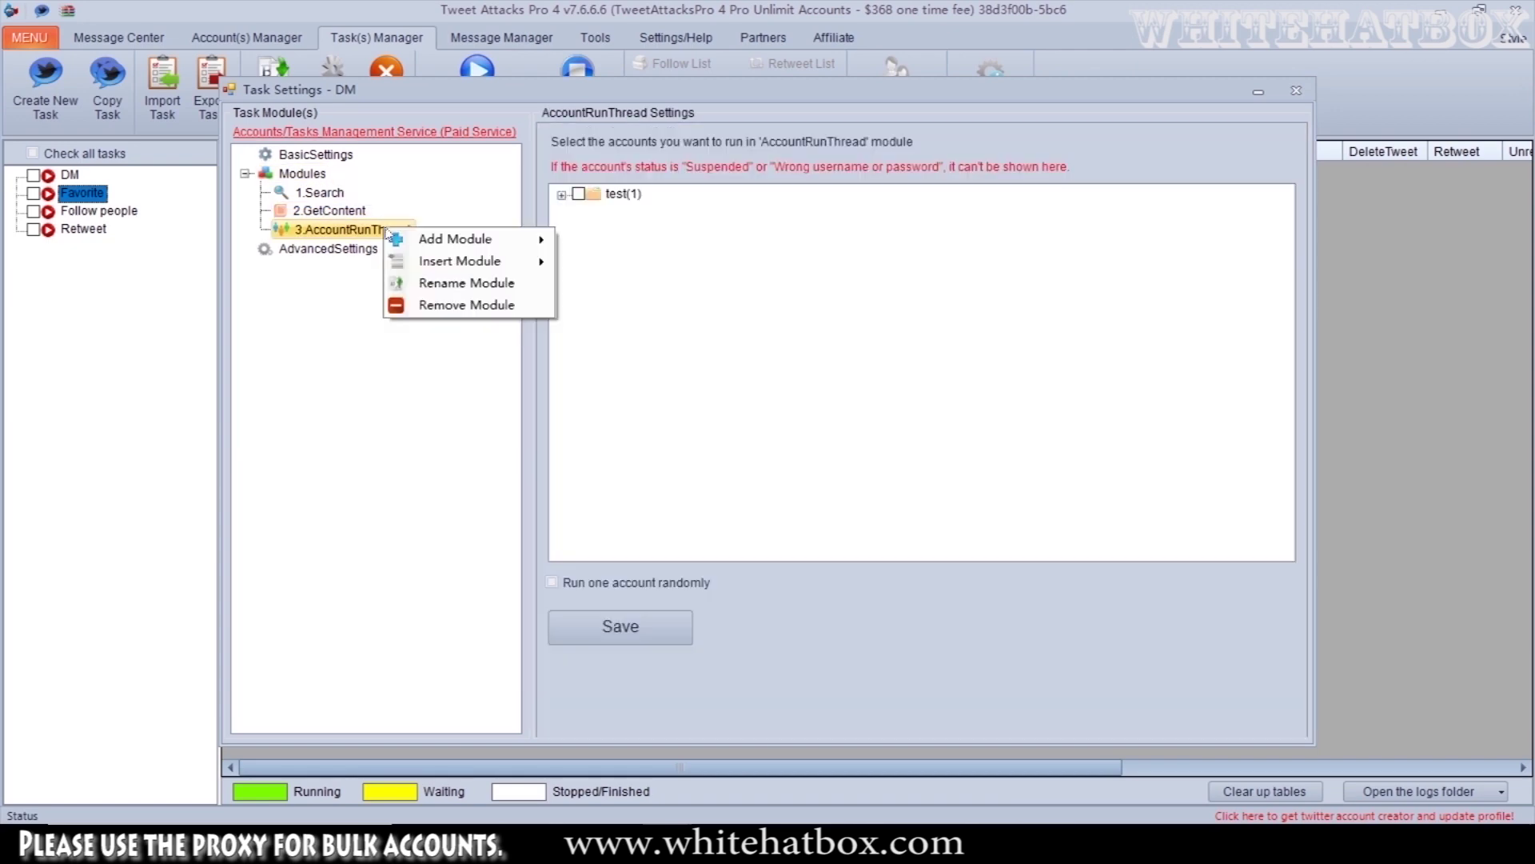
pyautogui.moveTo(432, 240)
pyautogui.click(563, 195)
pyautogui.click(598, 212)
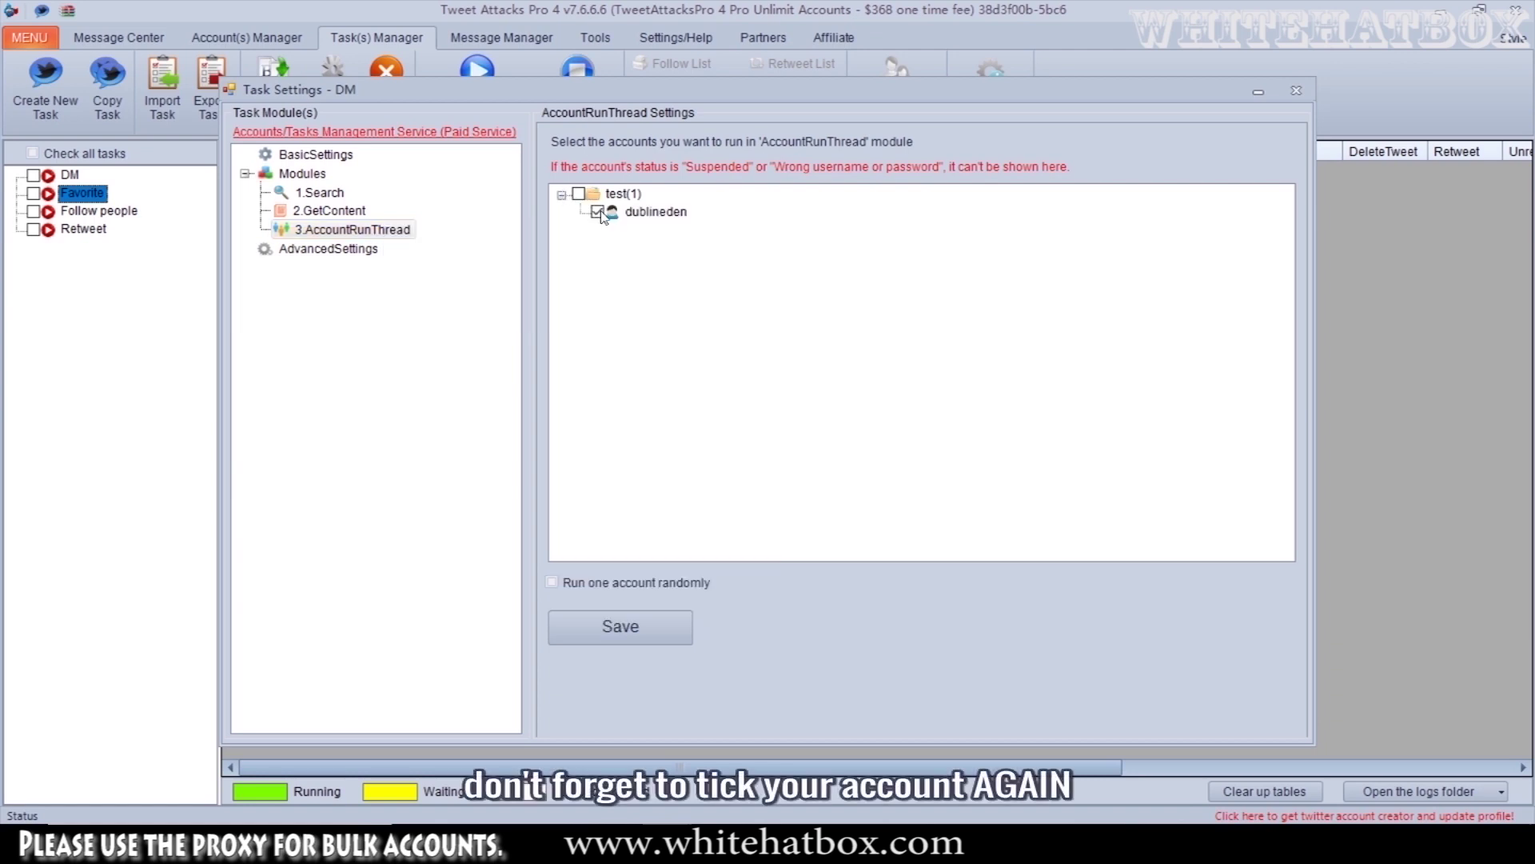
pyautogui.click(646, 635)
pyautogui.press('Return')
# - Add a DirectMessage module under 3.AccountRunThread and look through the module settings
pyautogui.rightClick(379, 231)
pyautogui.moveTo(408, 239)
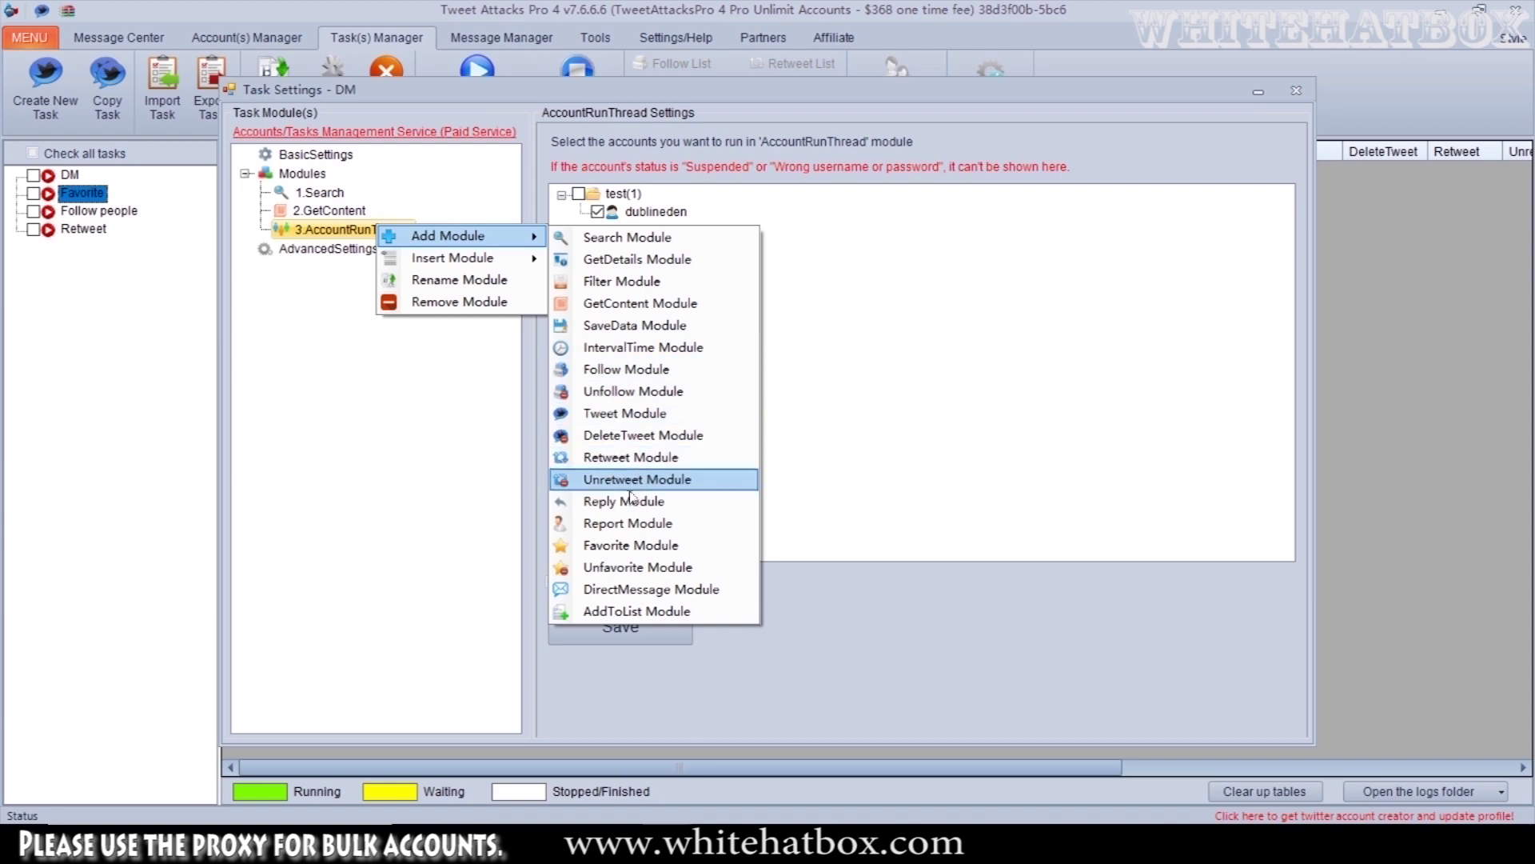
pyautogui.click(632, 589)
pyautogui.click(357, 250)
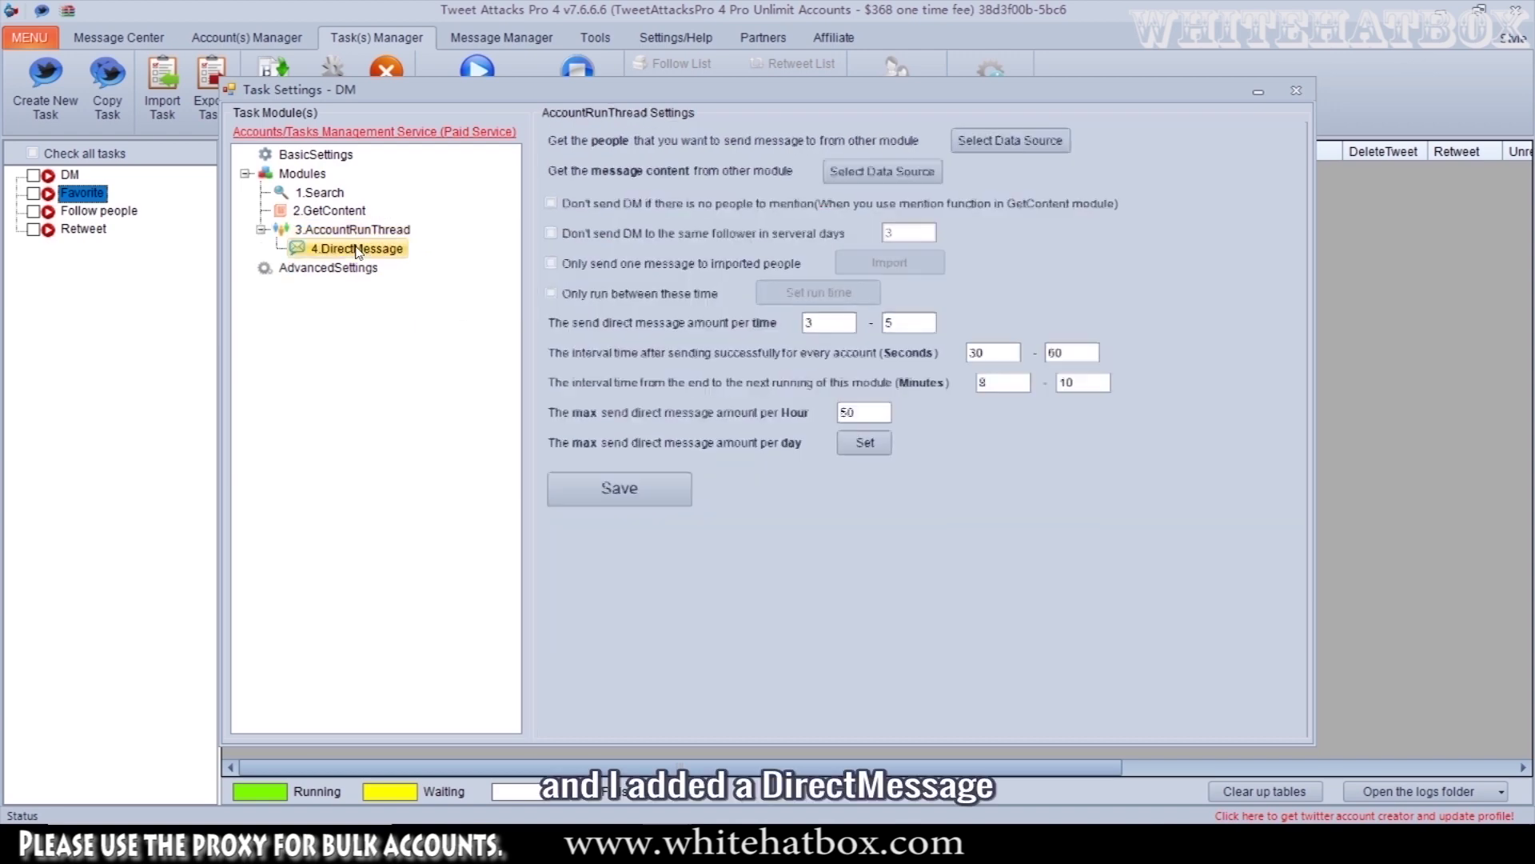
pyautogui.click(356, 230)
pyautogui.click(352, 212)
pyautogui.click(757, 185)
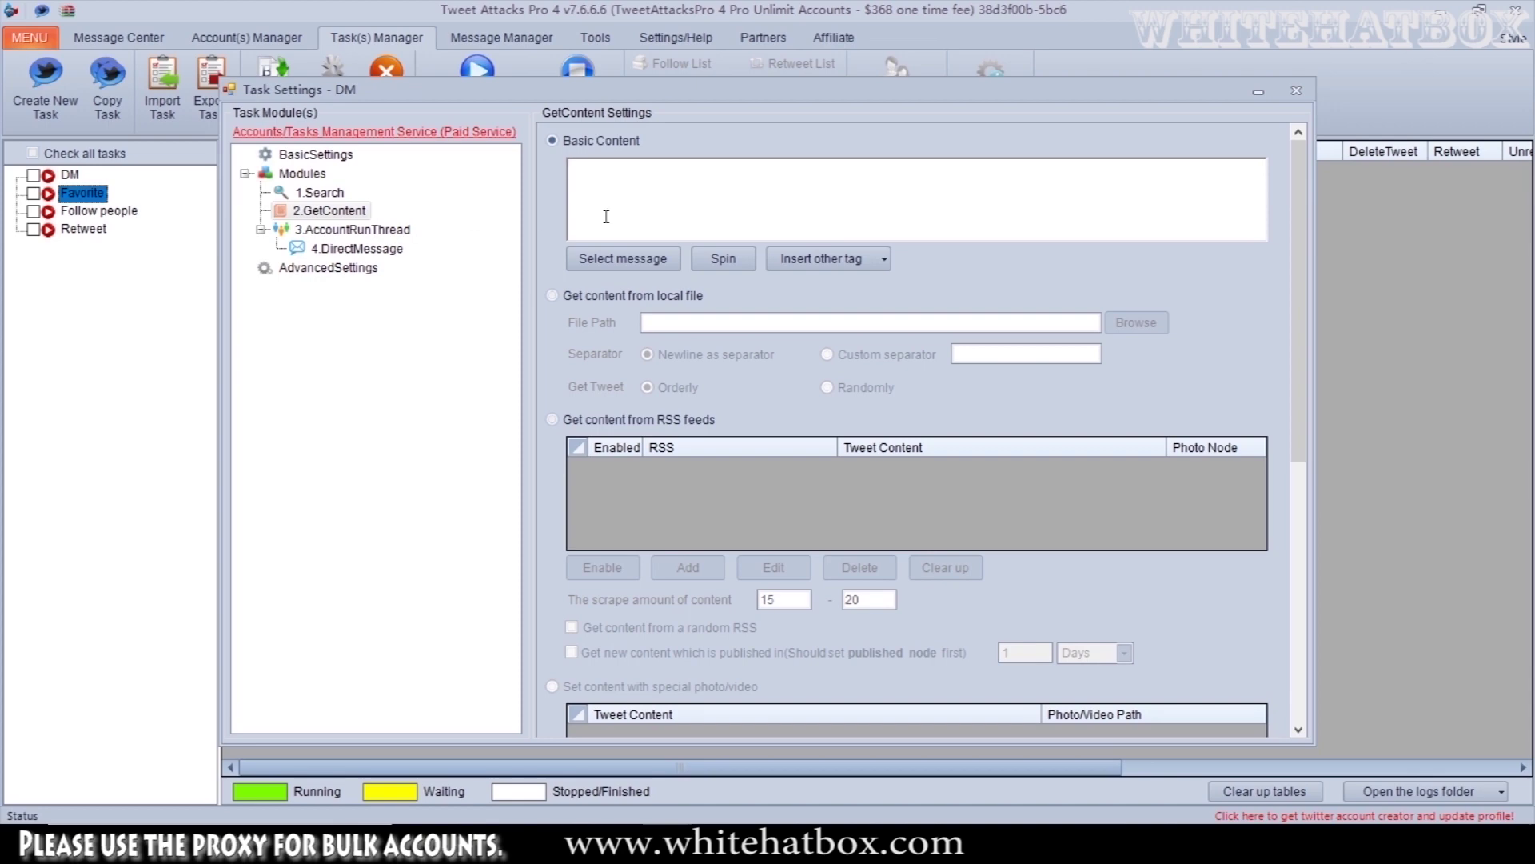
pyautogui.click(357, 247)
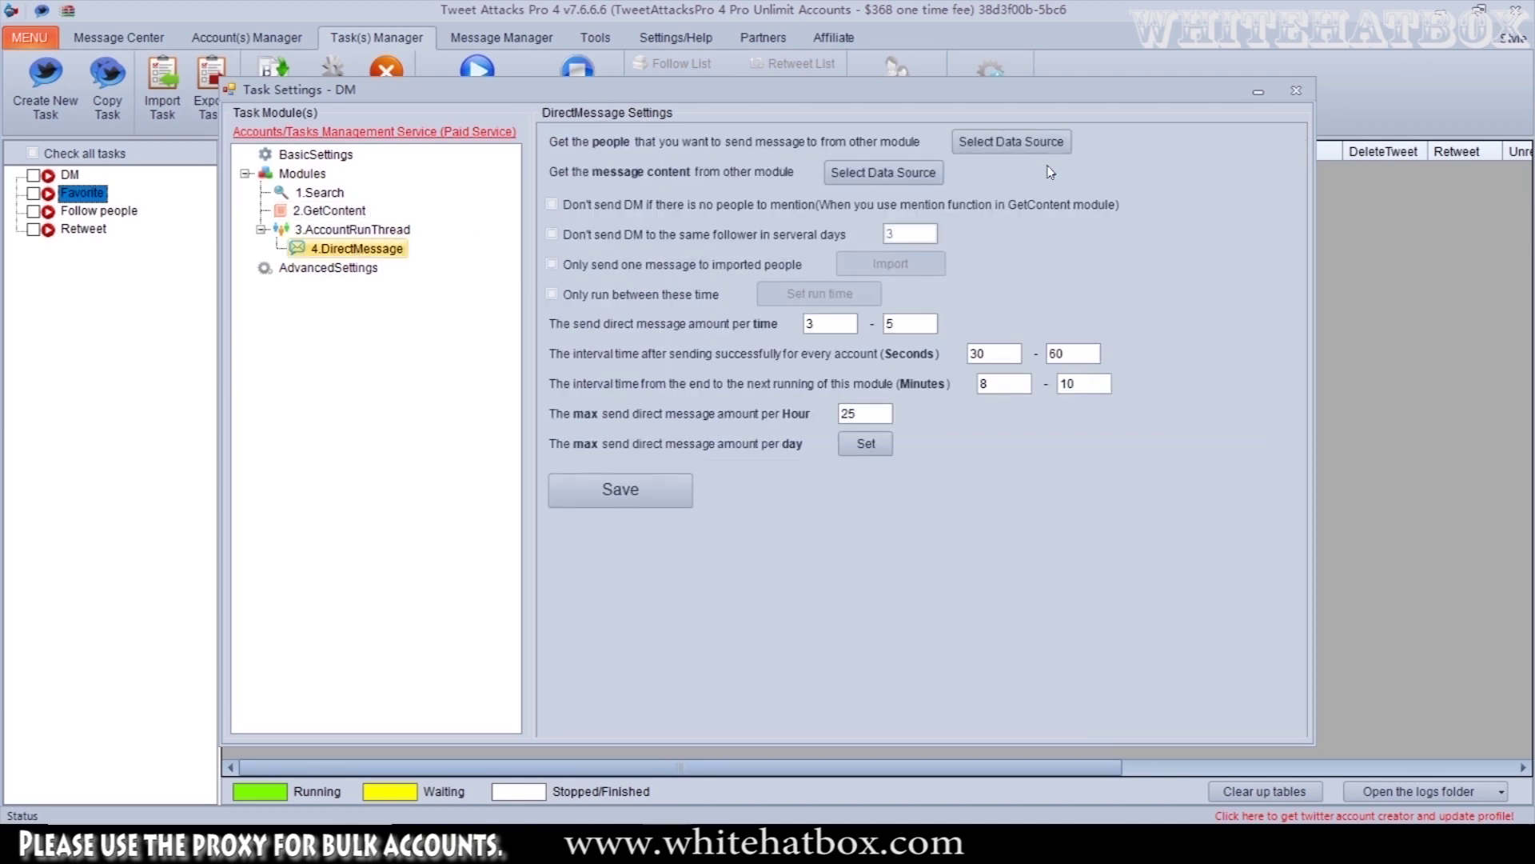
# - Set the DirectMessage recipients' data source to 1.Search
pyautogui.click(1017, 144)
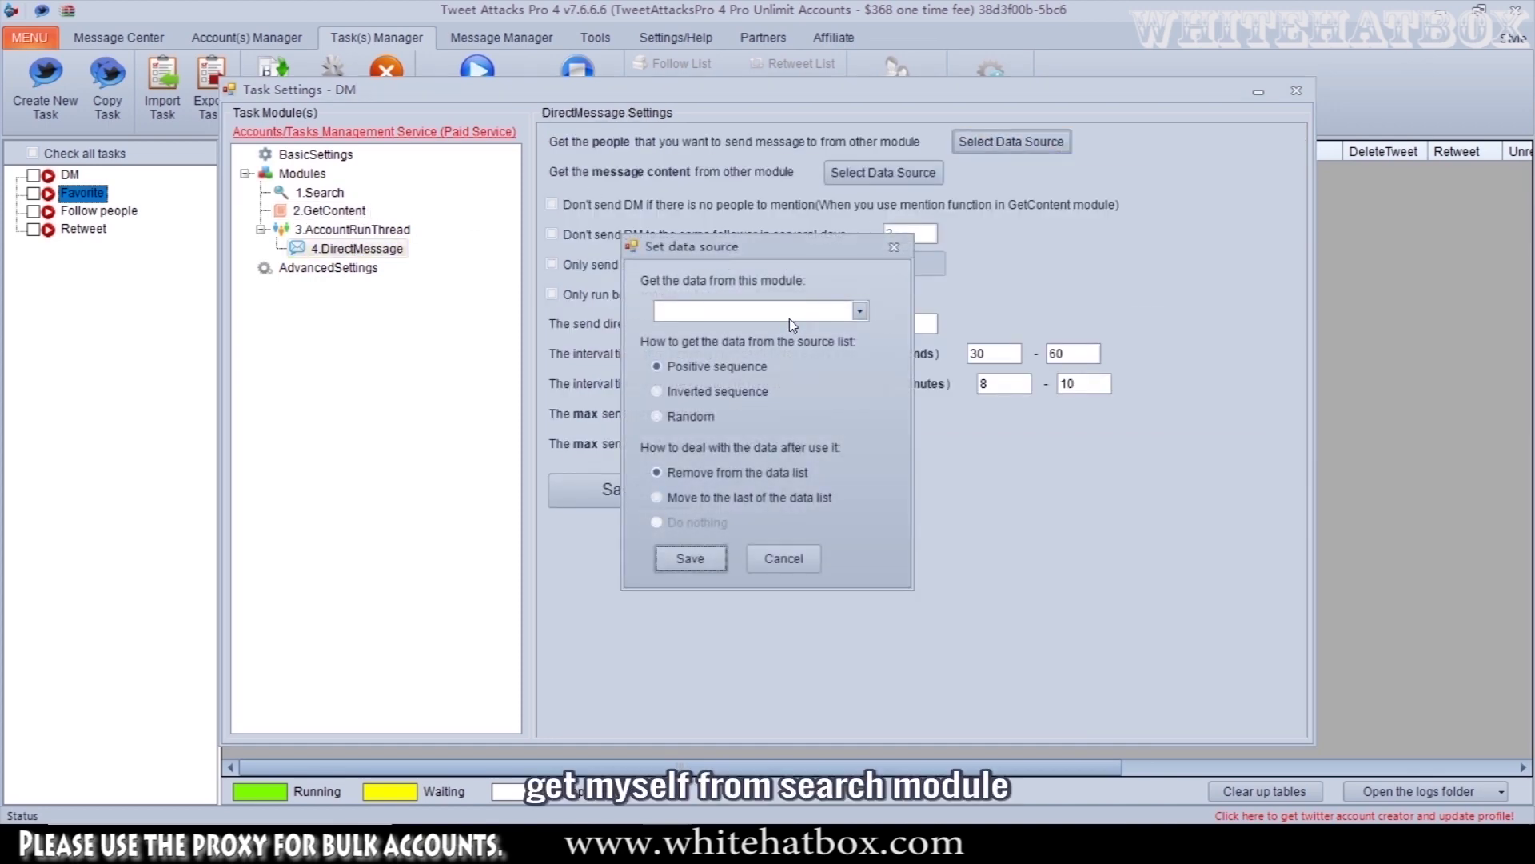
pyautogui.click(789, 318)
pyautogui.click(772, 337)
pyautogui.click(694, 557)
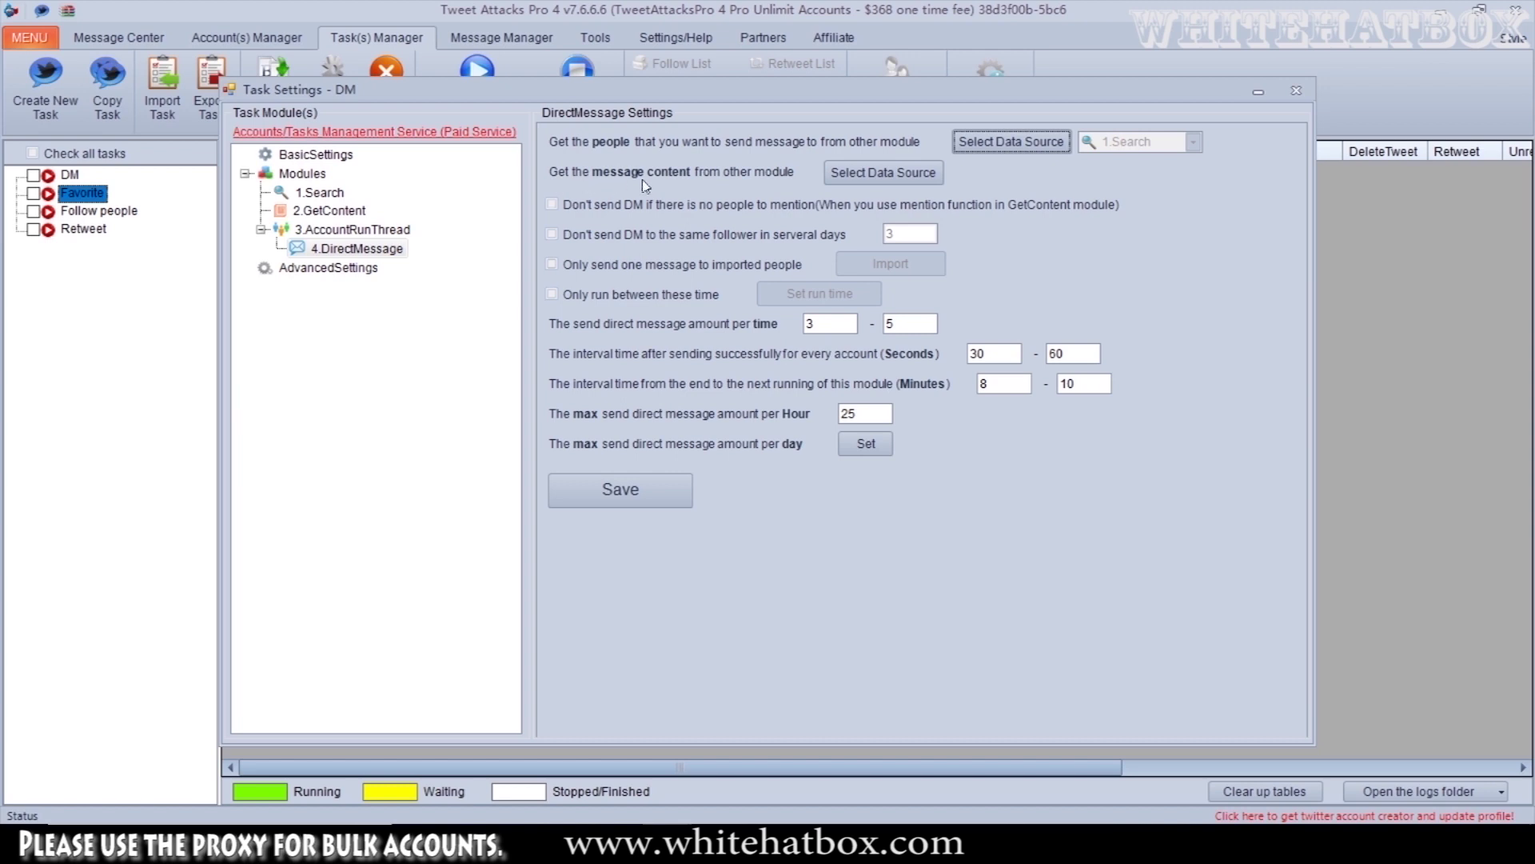
# - Pick 2.GetContent as message content source, close without saving, and revisit 2.GetContent
pyautogui.click(880, 172)
pyautogui.click(761, 312)
pyautogui.click(761, 330)
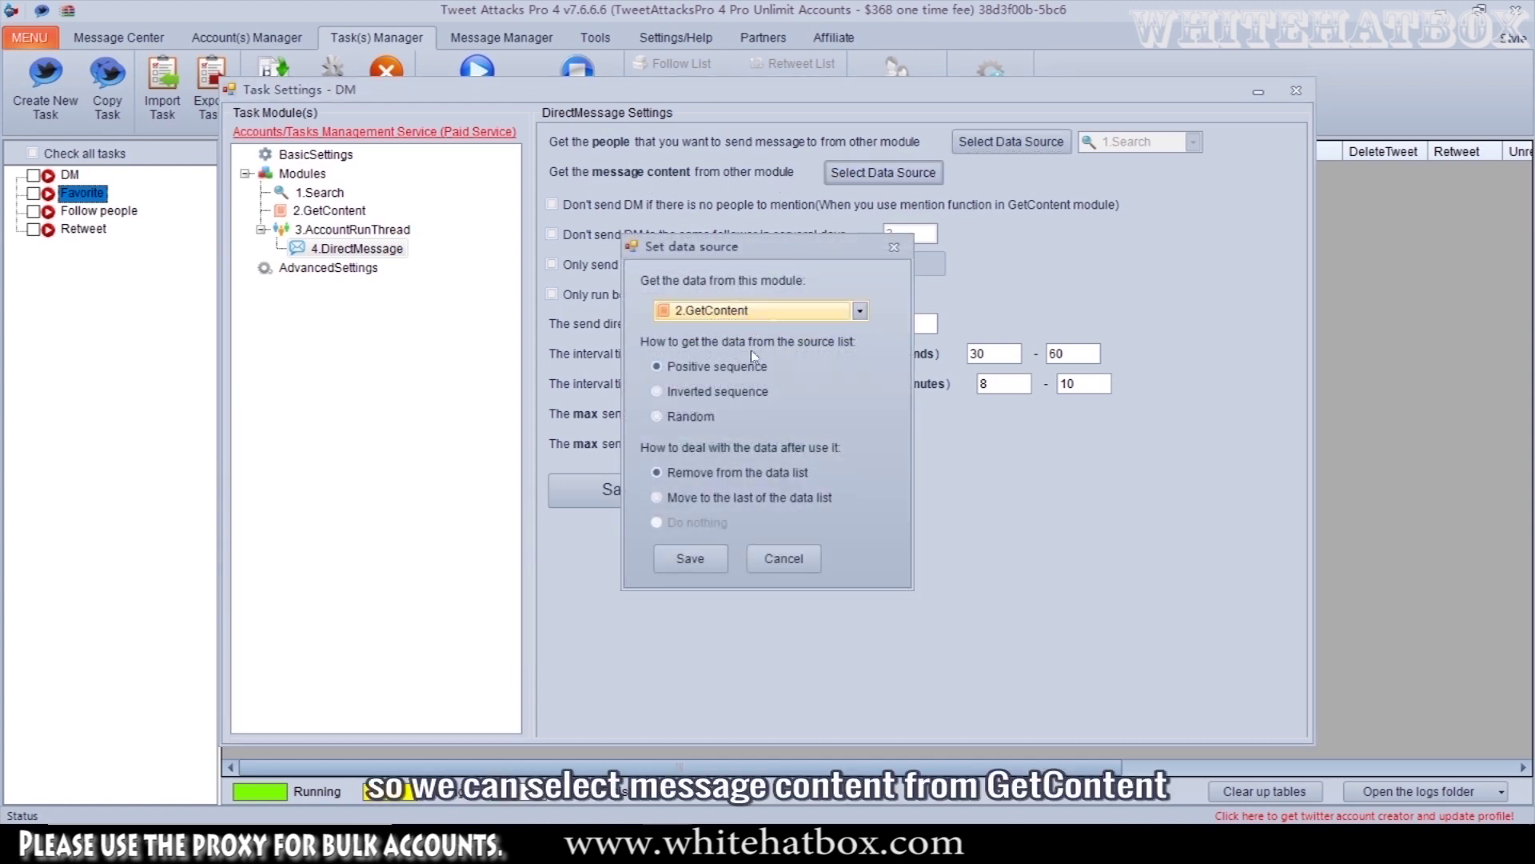
pyautogui.click(779, 558)
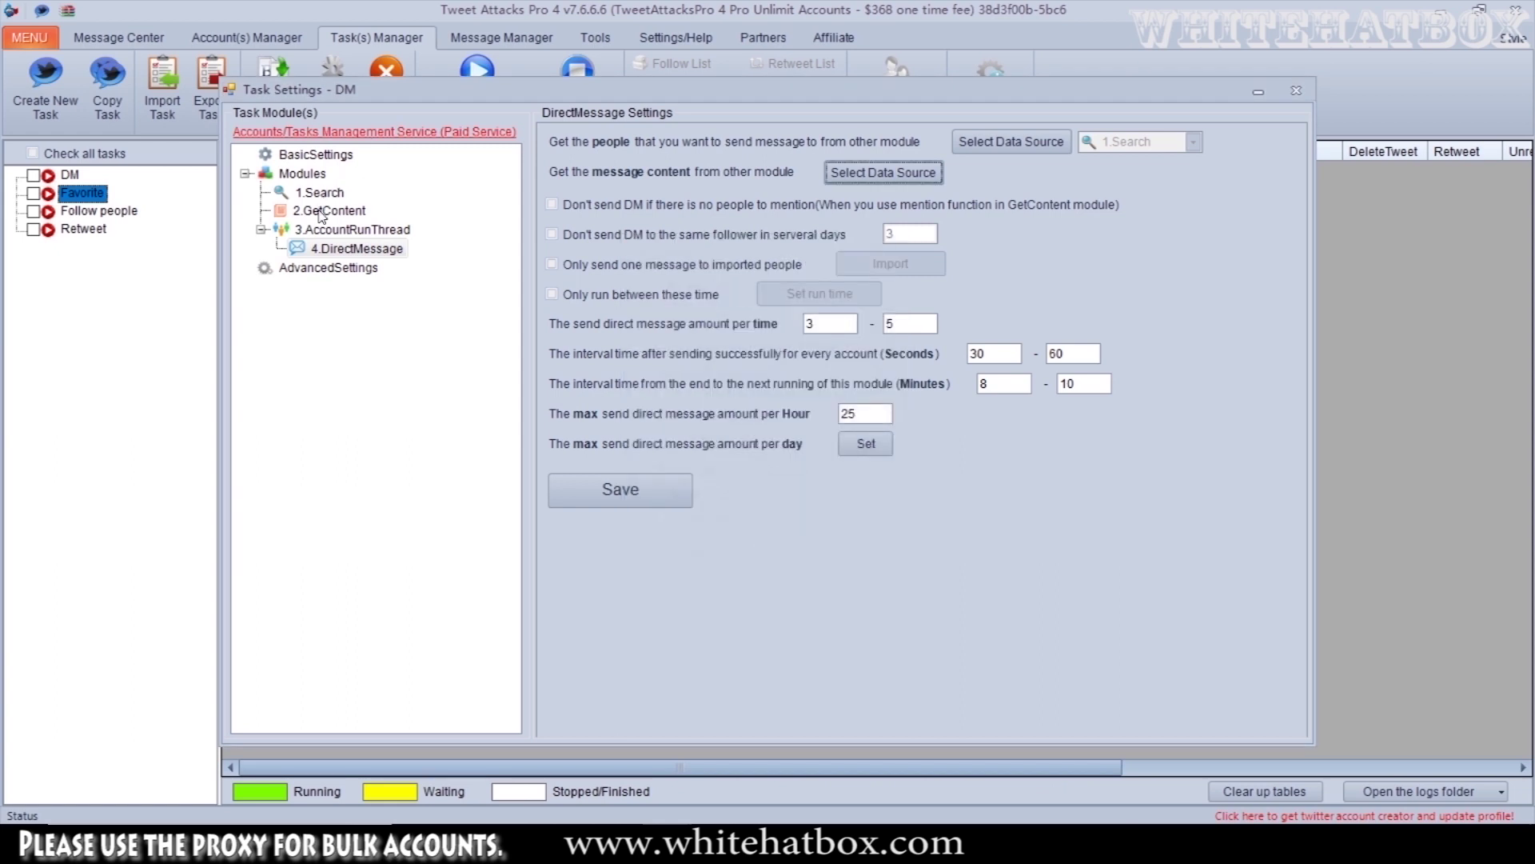
pyautogui.click(322, 212)
# - Find no saved messages available for content and close the DM task settings
pyautogui.click(607, 258)
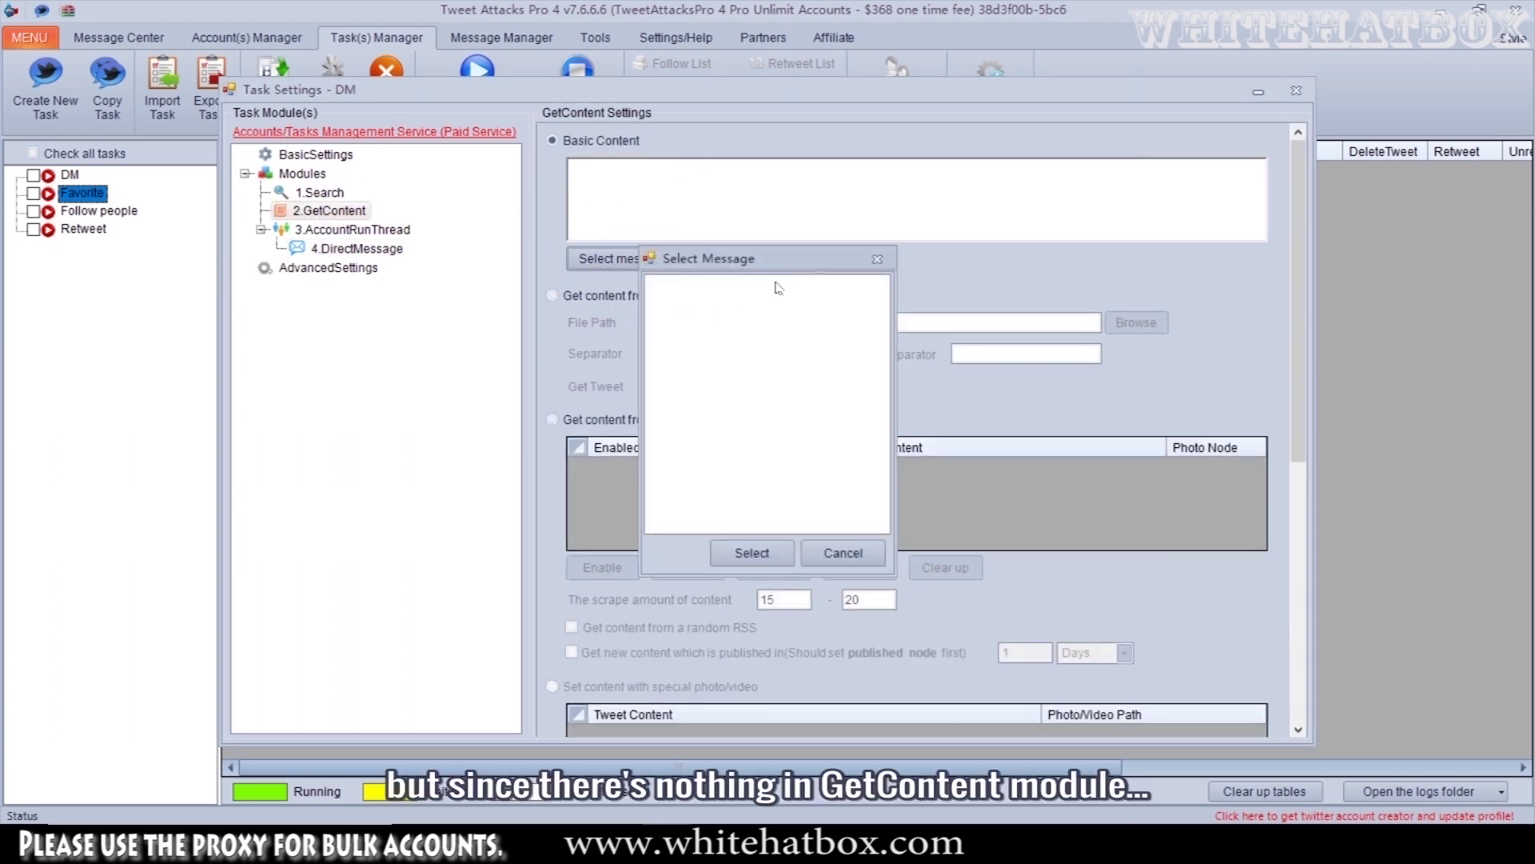
pyautogui.click(877, 258)
pyautogui.click(1296, 90)
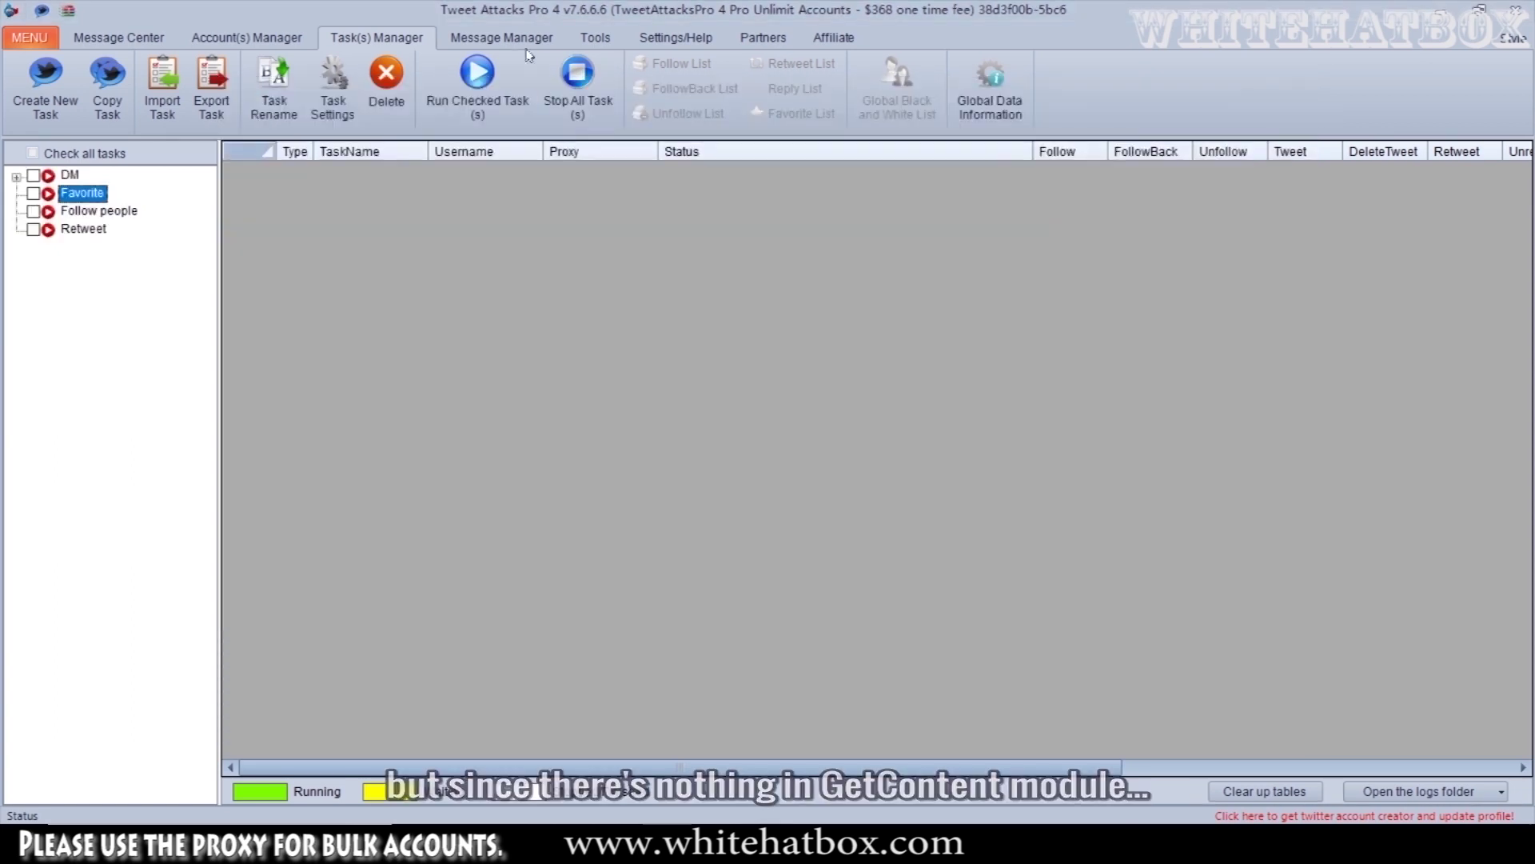
# - Create a message category named Greetings in the Message Manager and tick it
pyautogui.click(498, 42)
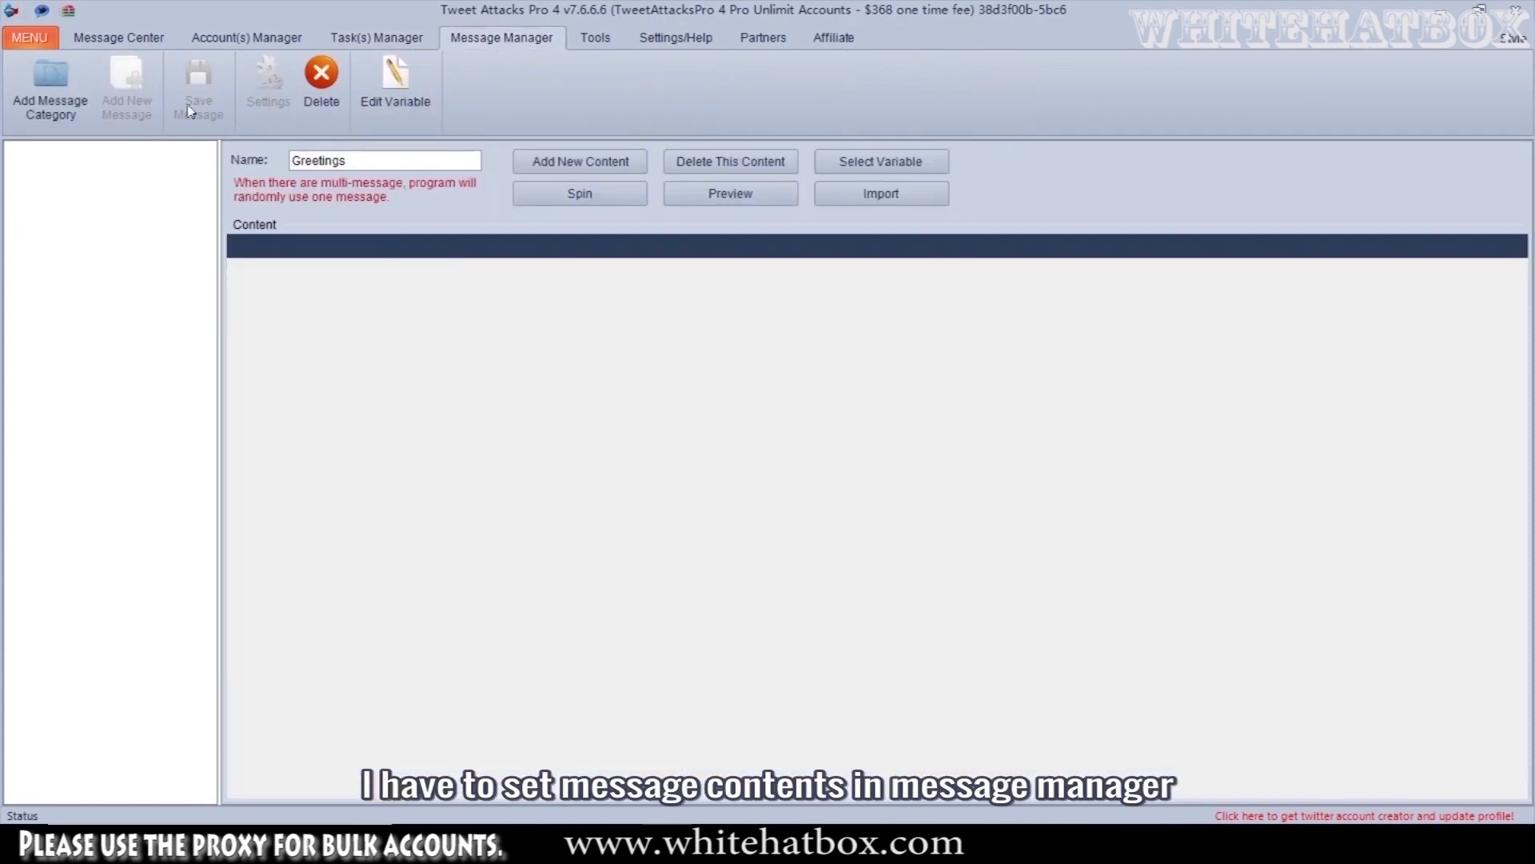
pyautogui.click(49, 89)
pyautogui.write('G')
pyautogui.press('capslock')
pyautogui.write('reetings')
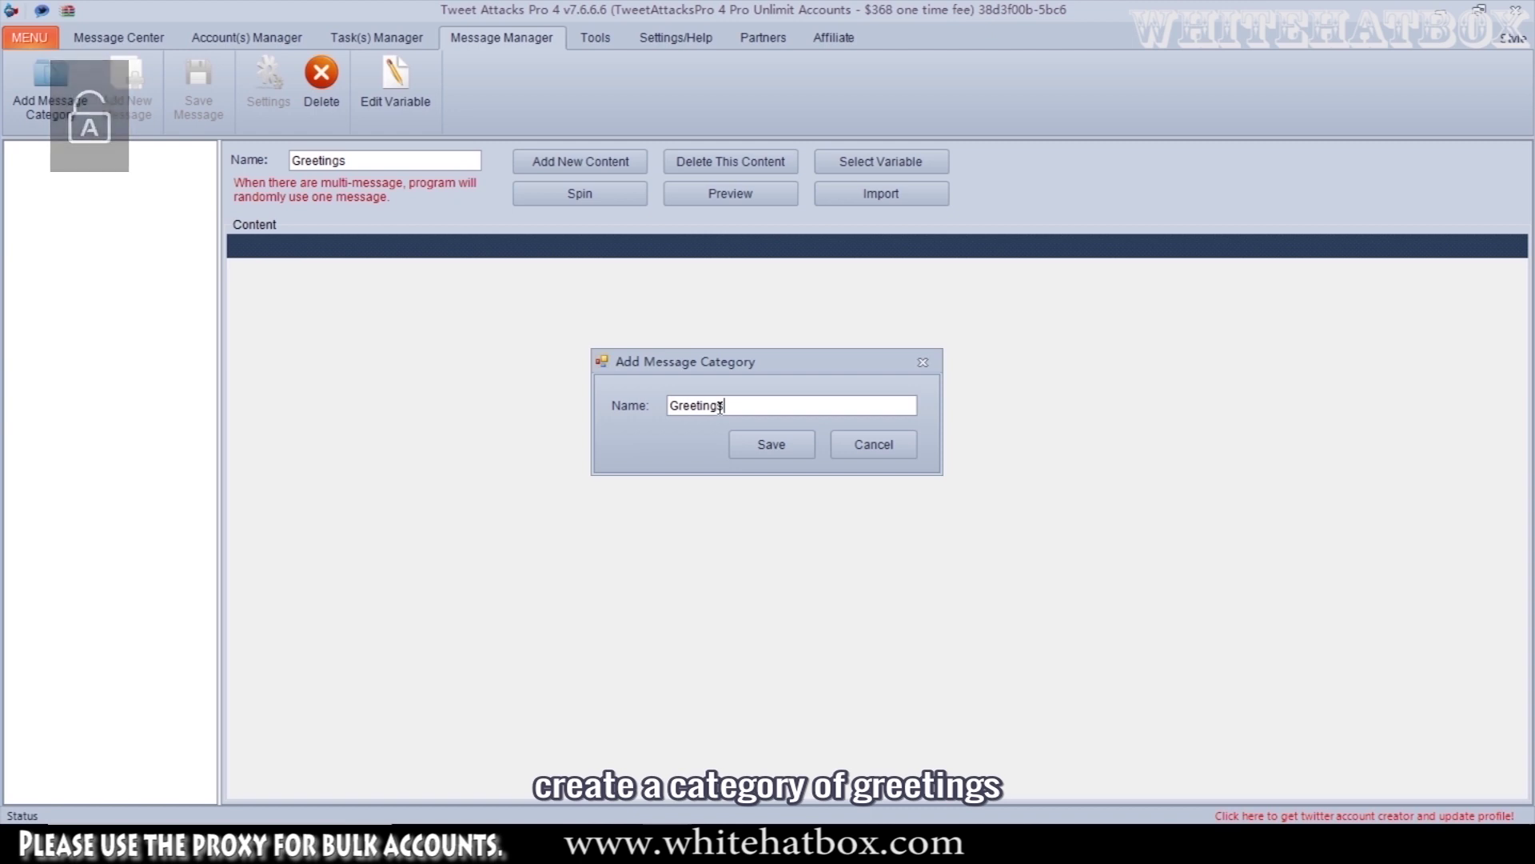
pyautogui.click(771, 444)
pyautogui.click(34, 151)
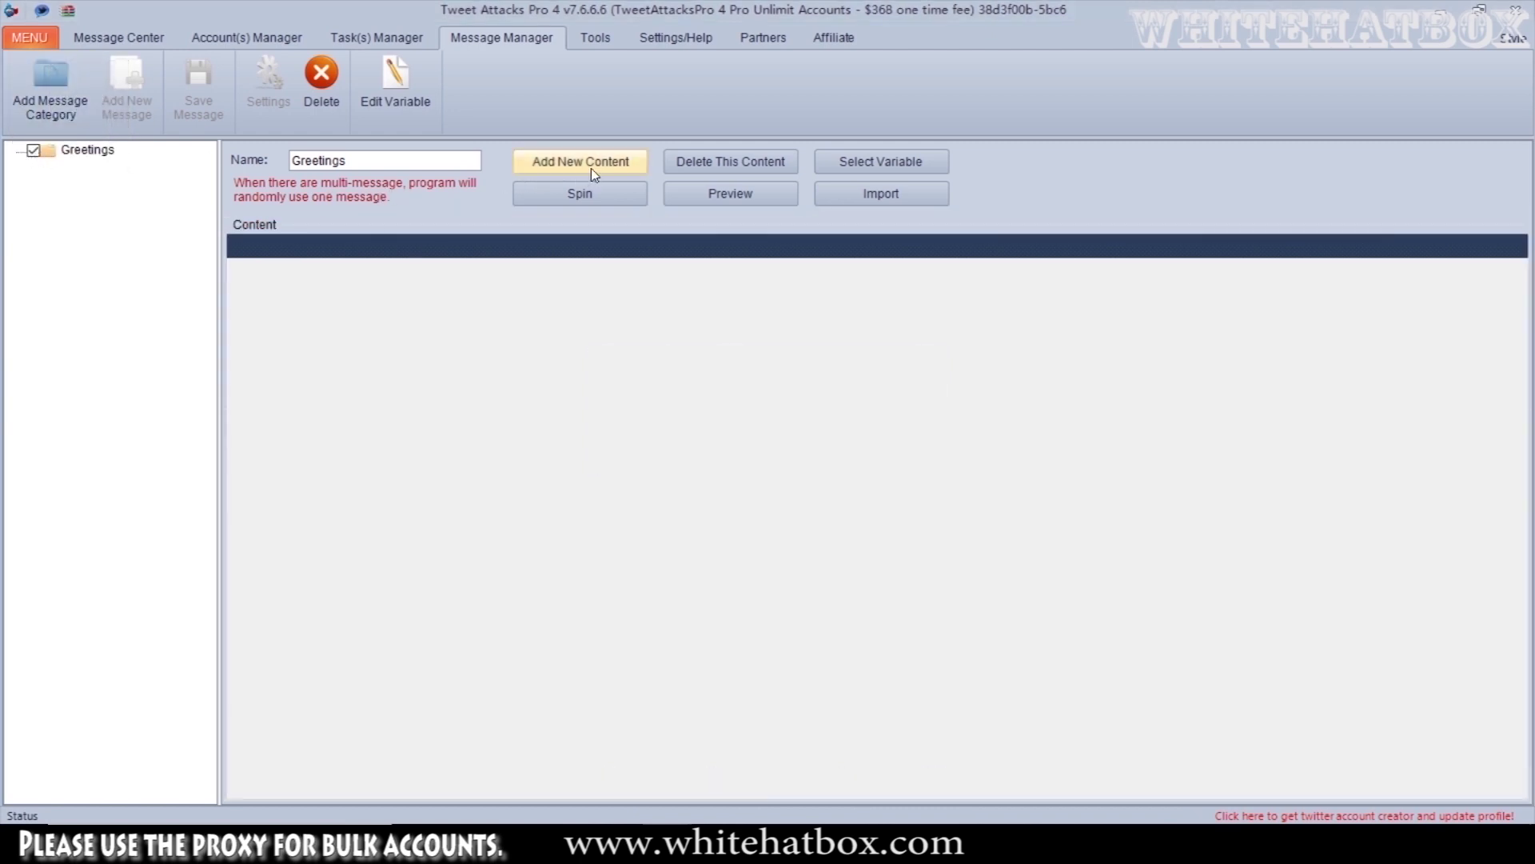
# - Create a checked message named Greetings inside the Greetings category
pyautogui.click(87, 149)
pyautogui.click(126, 86)
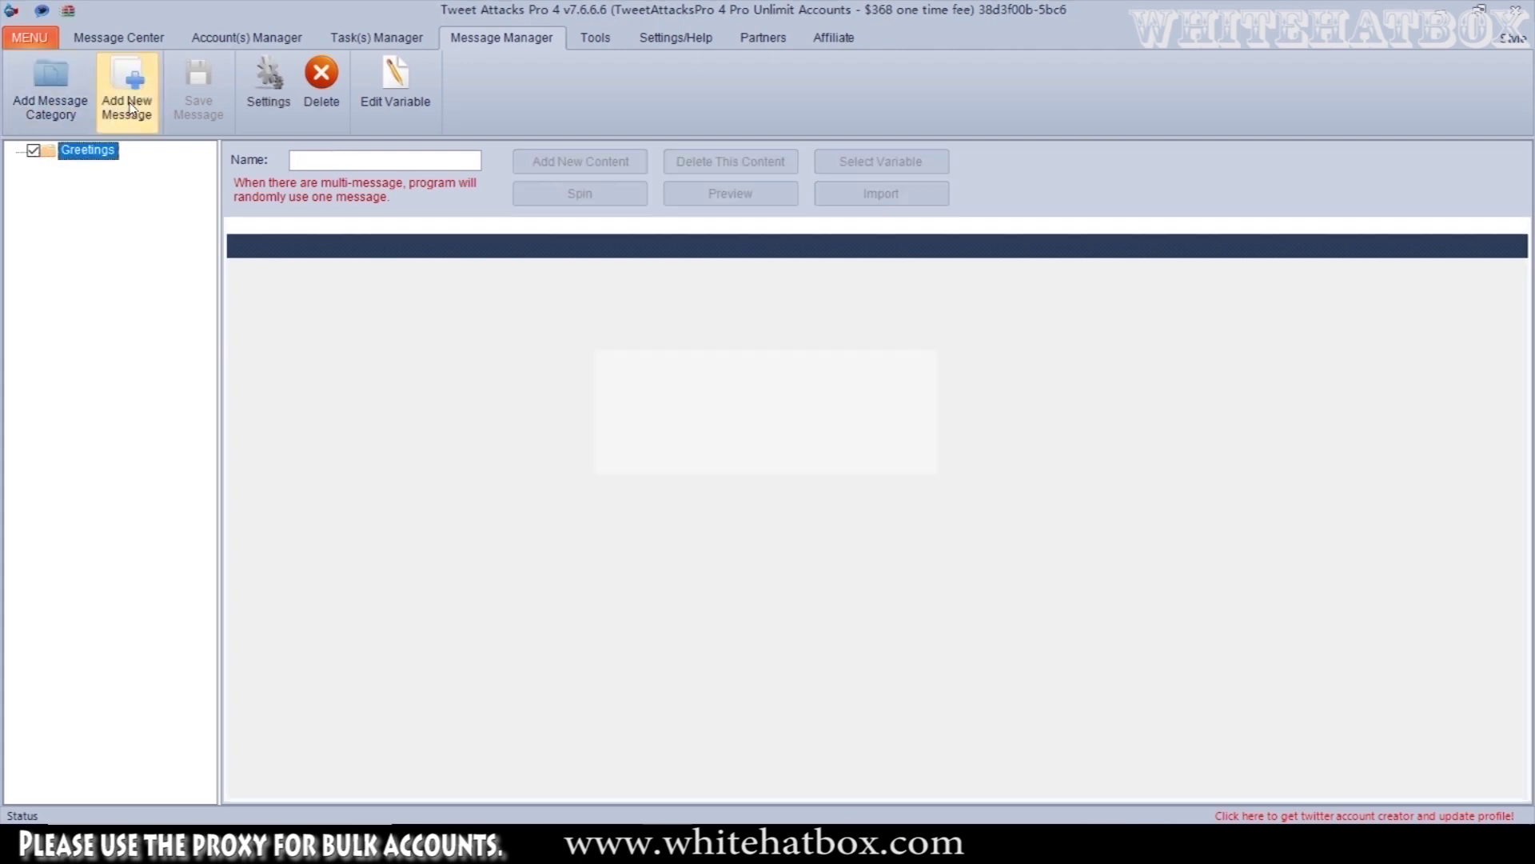
pyautogui.press('capslock')
pyautogui.write('Greetings')
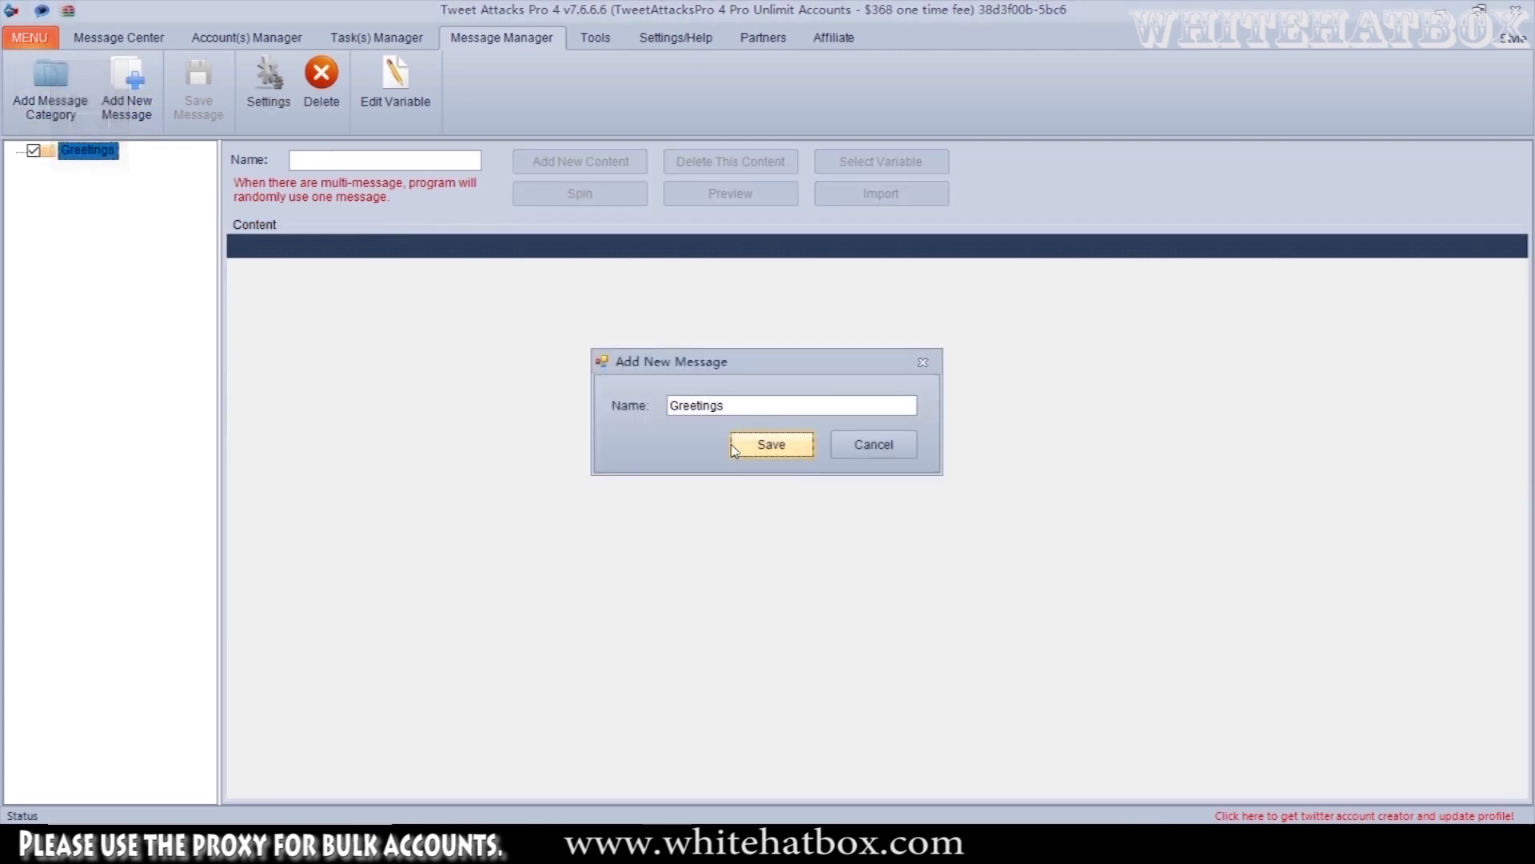
pyautogui.click(779, 445)
pyautogui.click(53, 169)
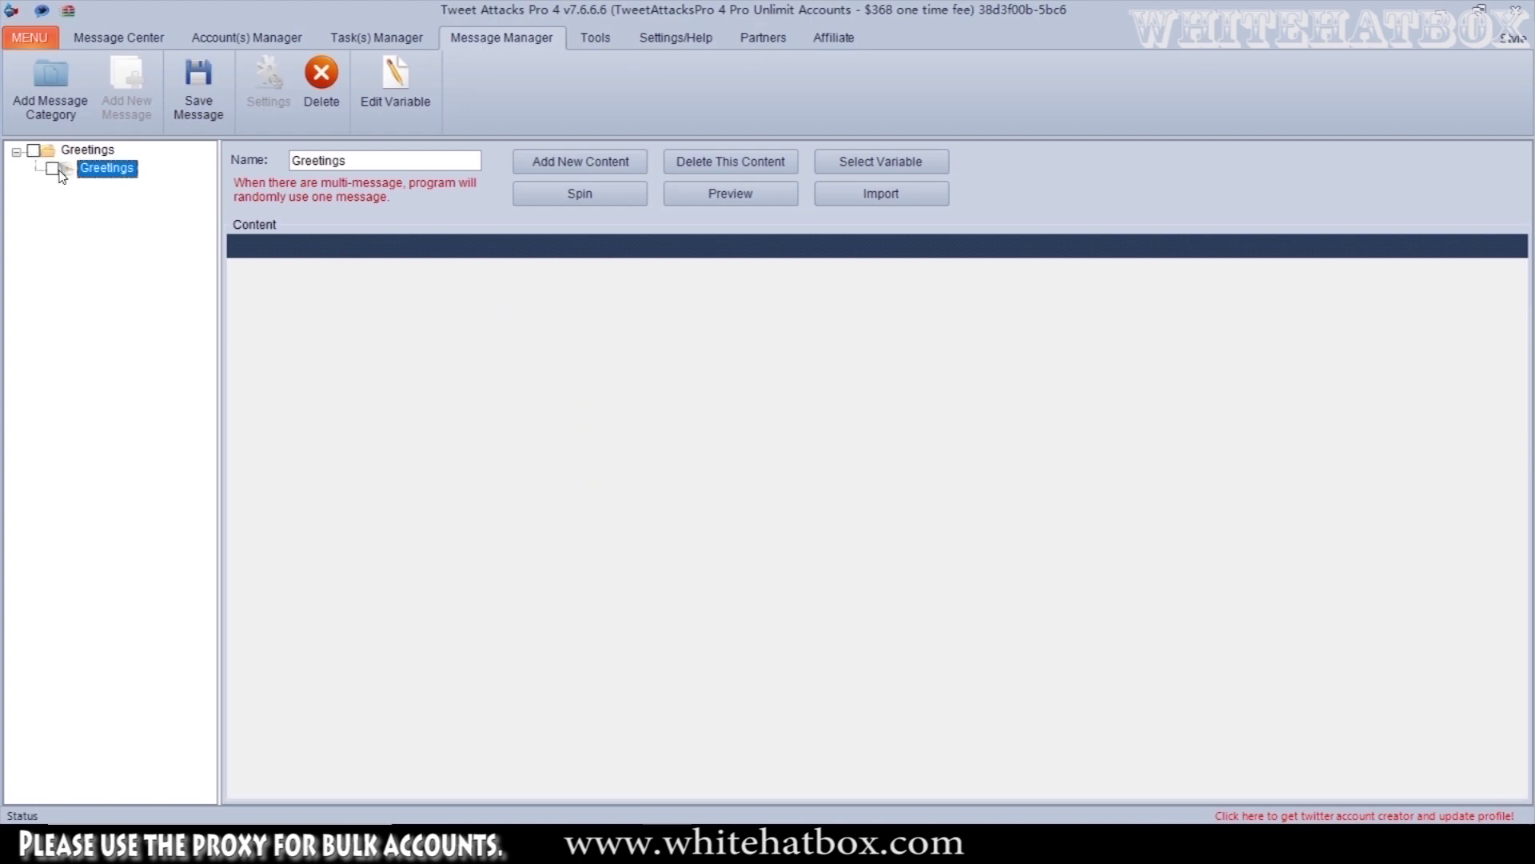
pyautogui.click(52, 169)
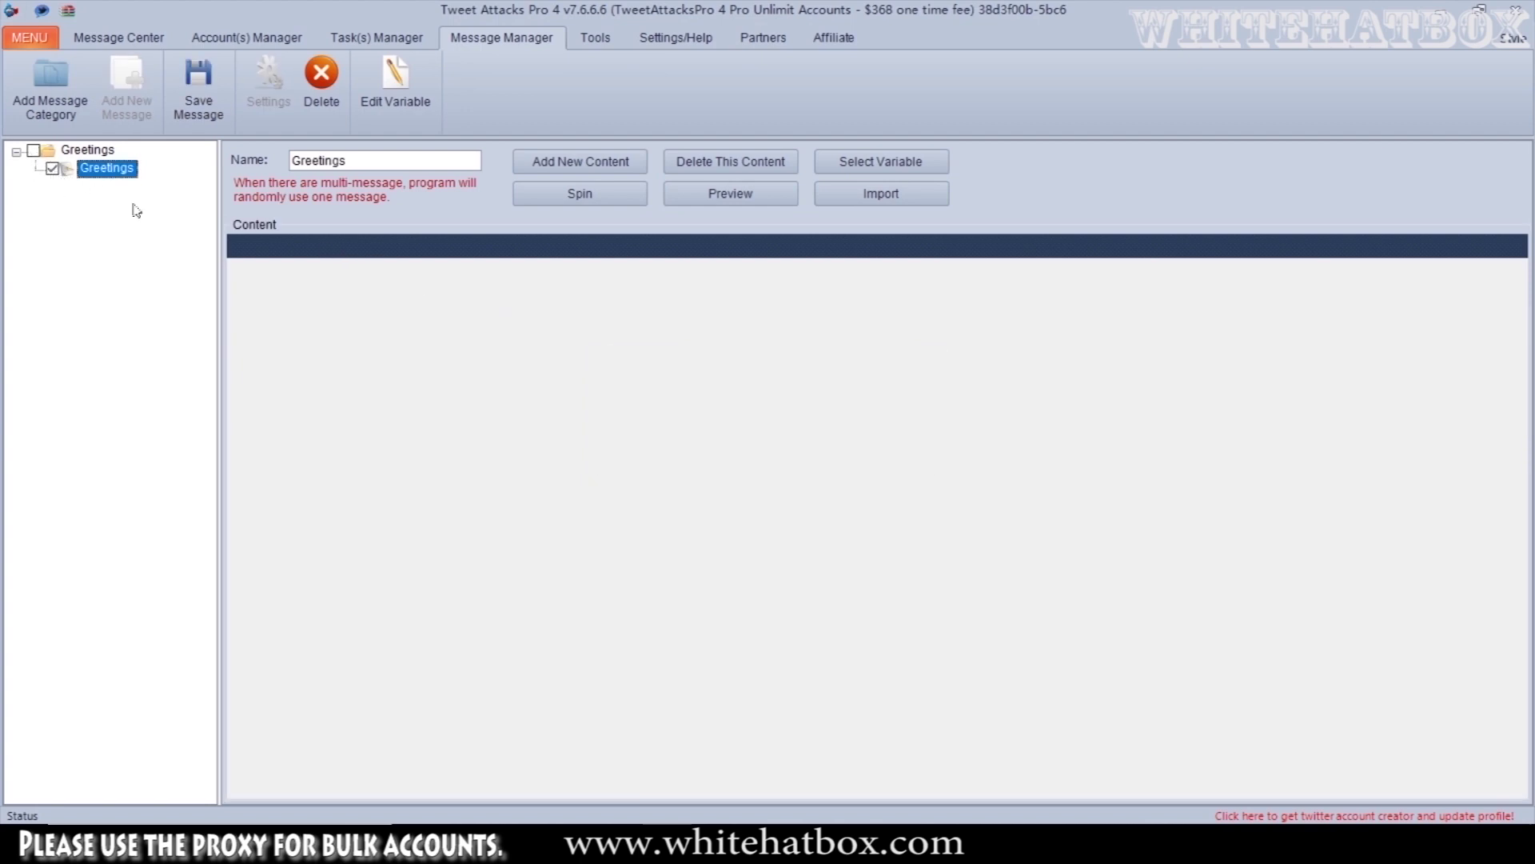
# - Add a first content variant: an English 'Hello, It's me.' greeting with the account name
pyautogui.click(616, 158)
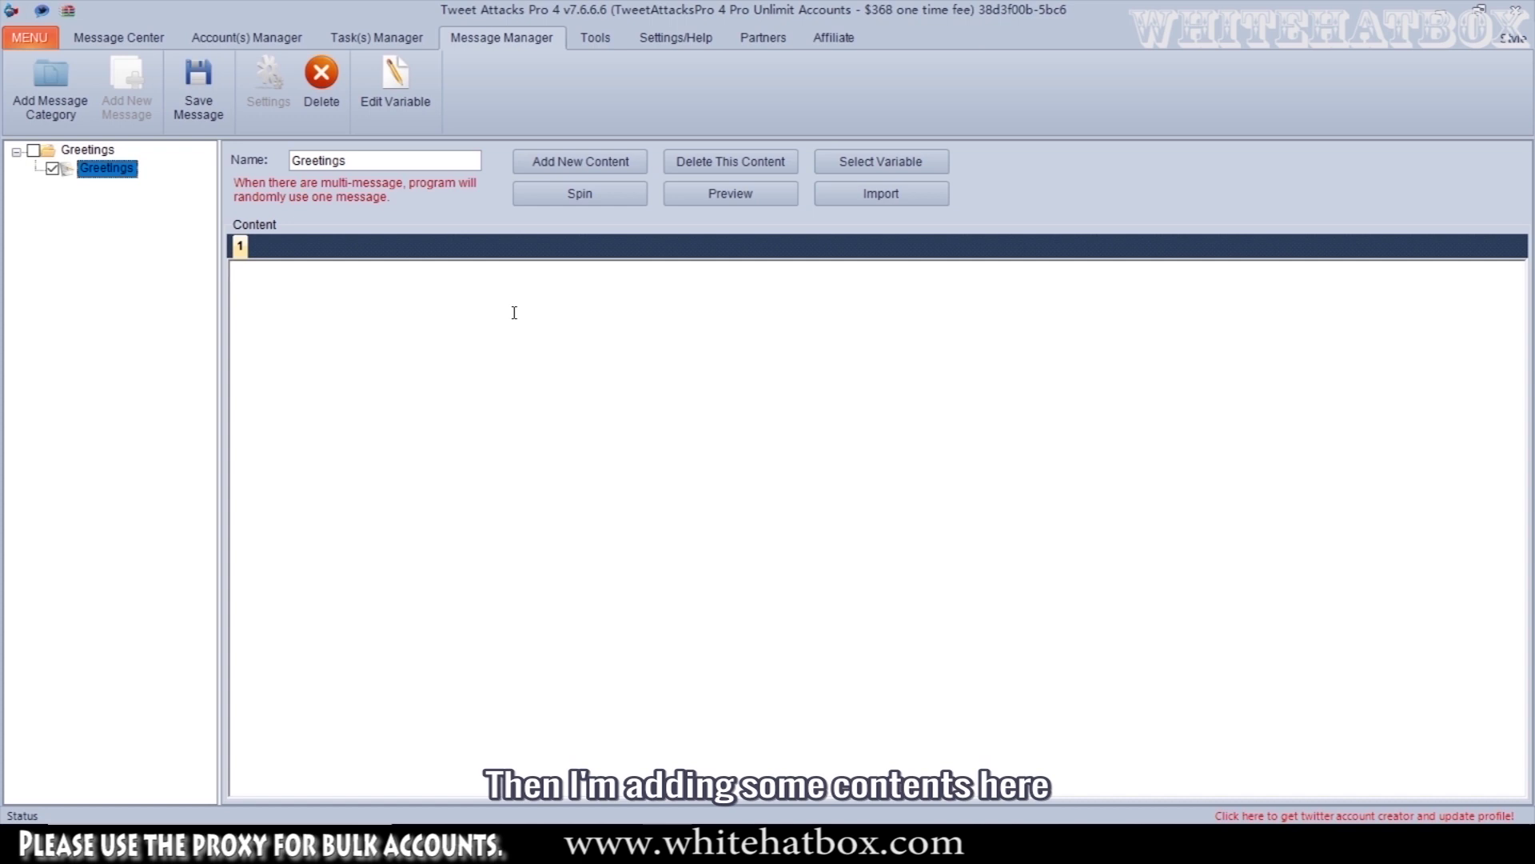
pyautogui.press('capslock')
pyautogui.write('H')
pyautogui.press('capslock')
pyautogui.write('ello,')
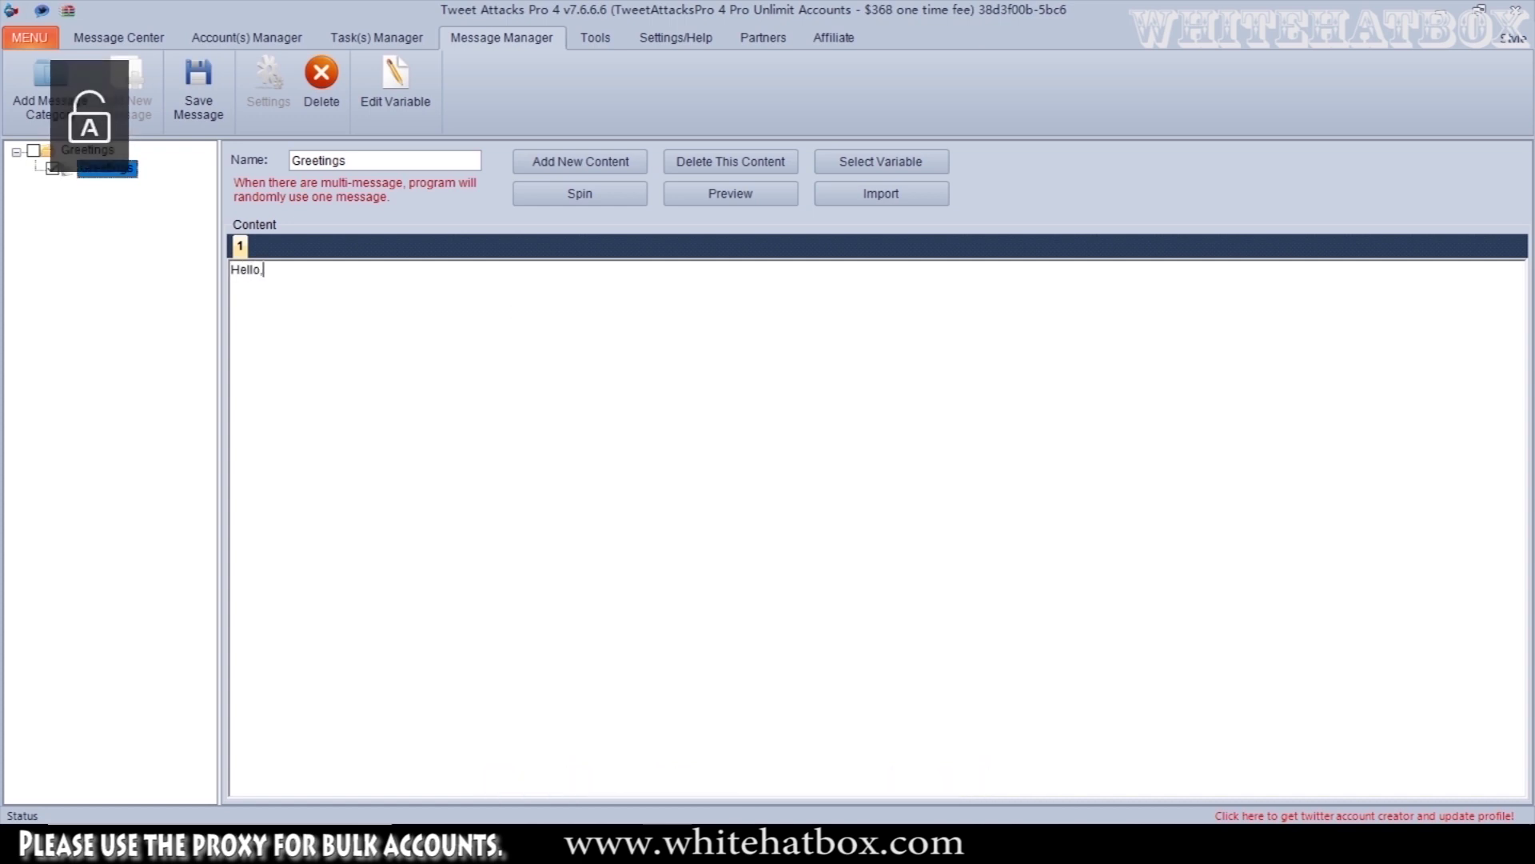
pyautogui.write(" It's ")
pyautogui.write('me.')
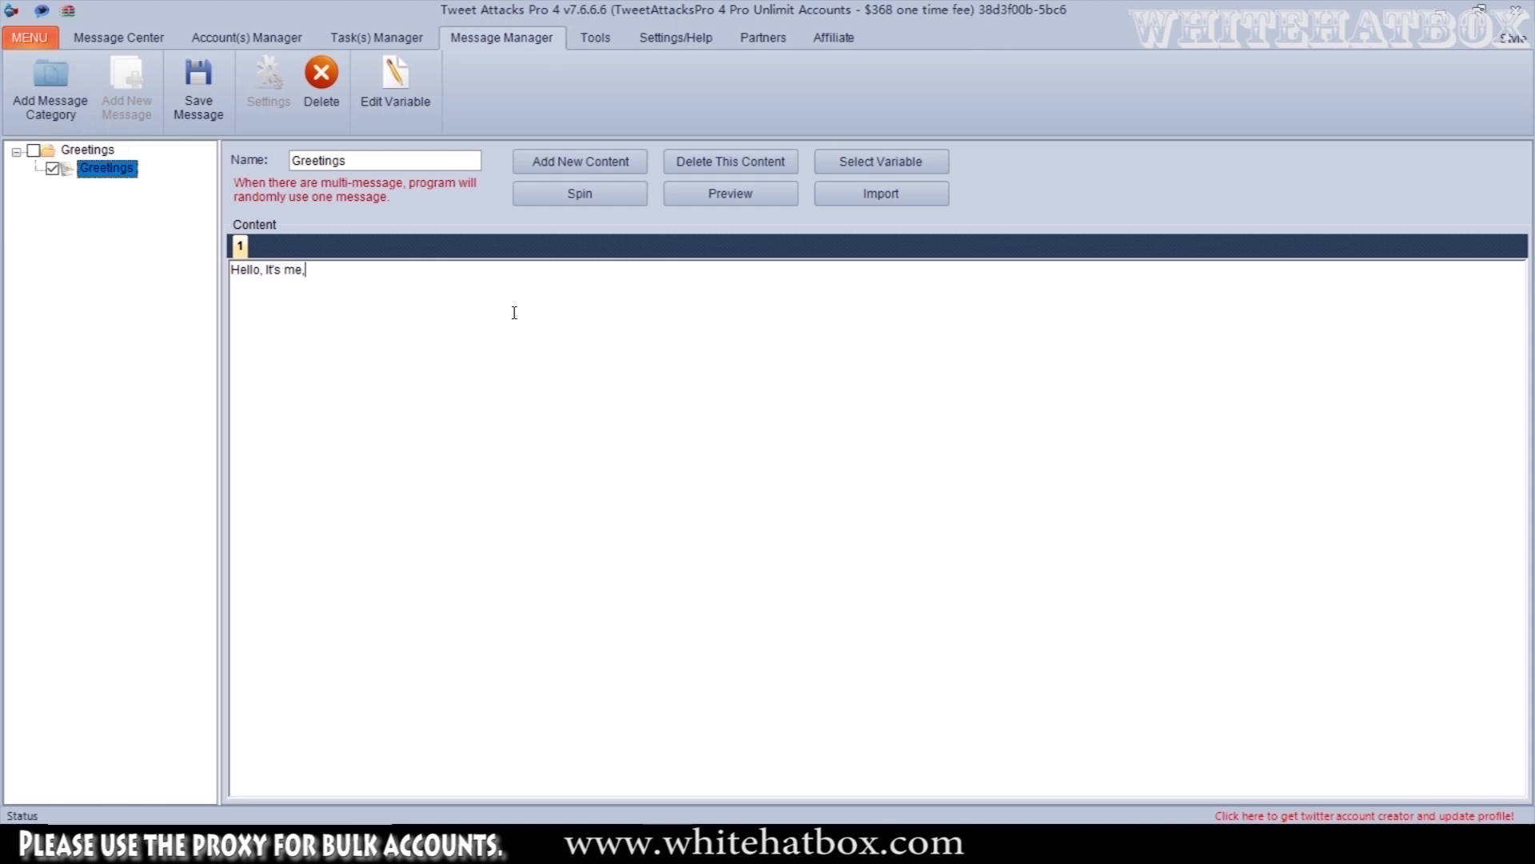
pyautogui.write(' dublinede')
# - Add a second content variant: a French greeting beginning 'Bonjour,'
pyautogui.click(579, 162)
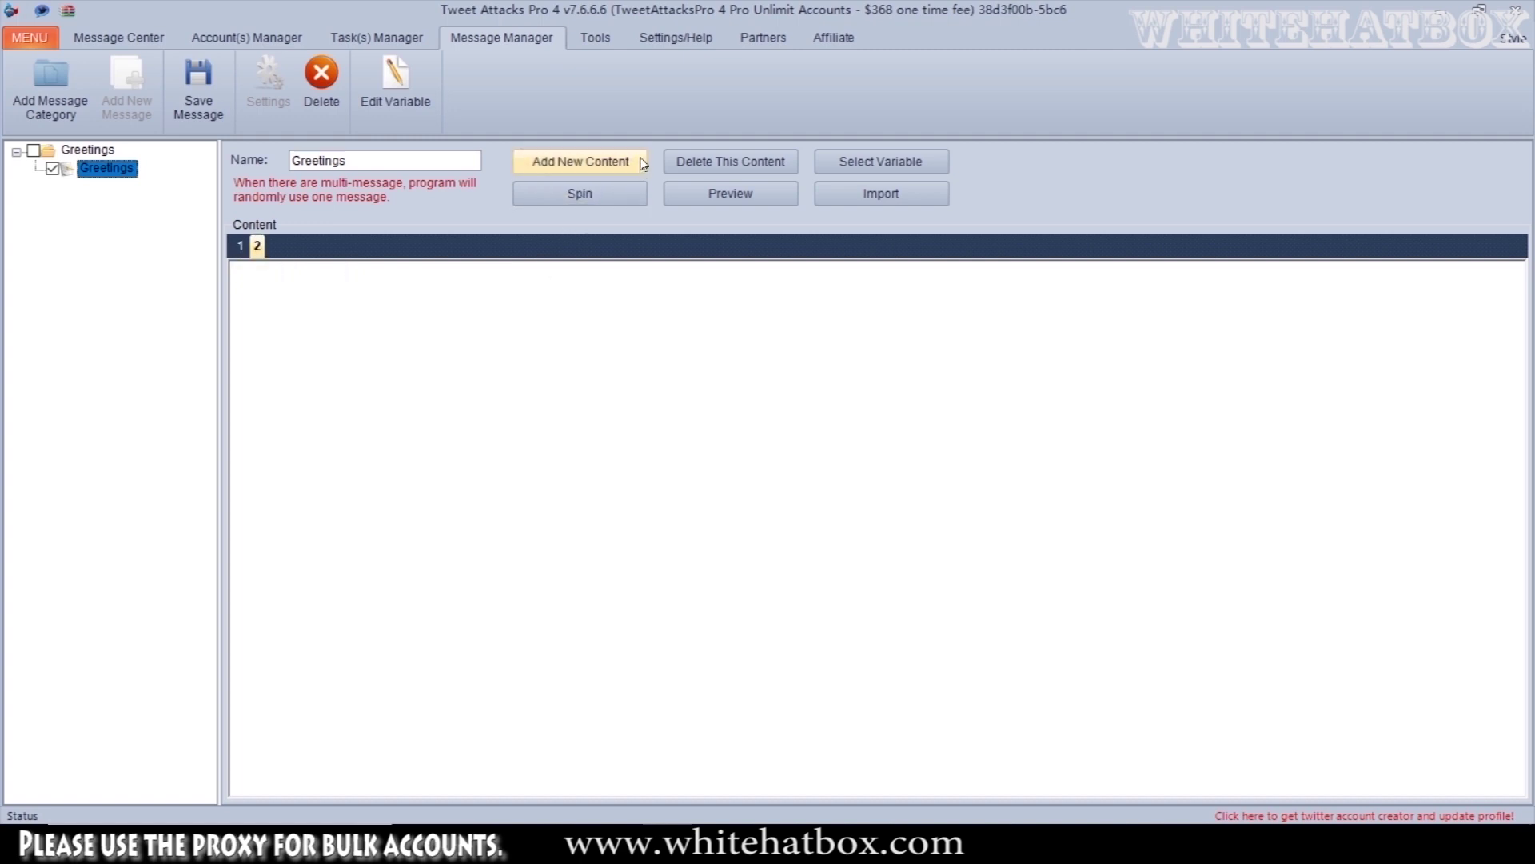
pyautogui.click(609, 315)
pyautogui.write('B')
pyautogui.press('capslock')
pyautogui.write('onjour,')
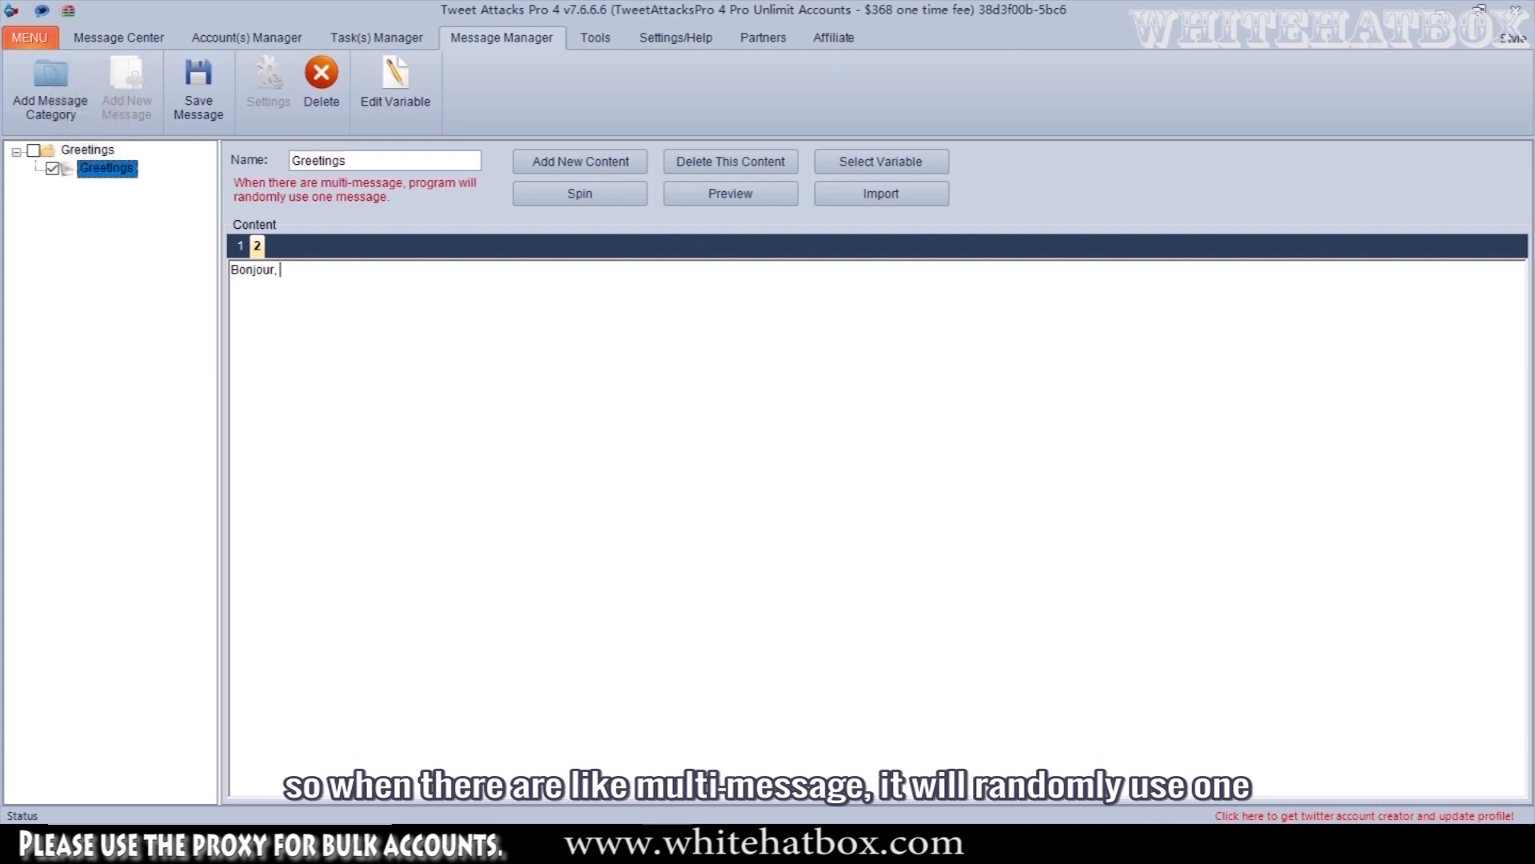
pyautogui.press('capslock')
pyautogui.write('J')
pyautogui.press('capslock')
pyautogui.write('es')
pyautogui.write('suis')
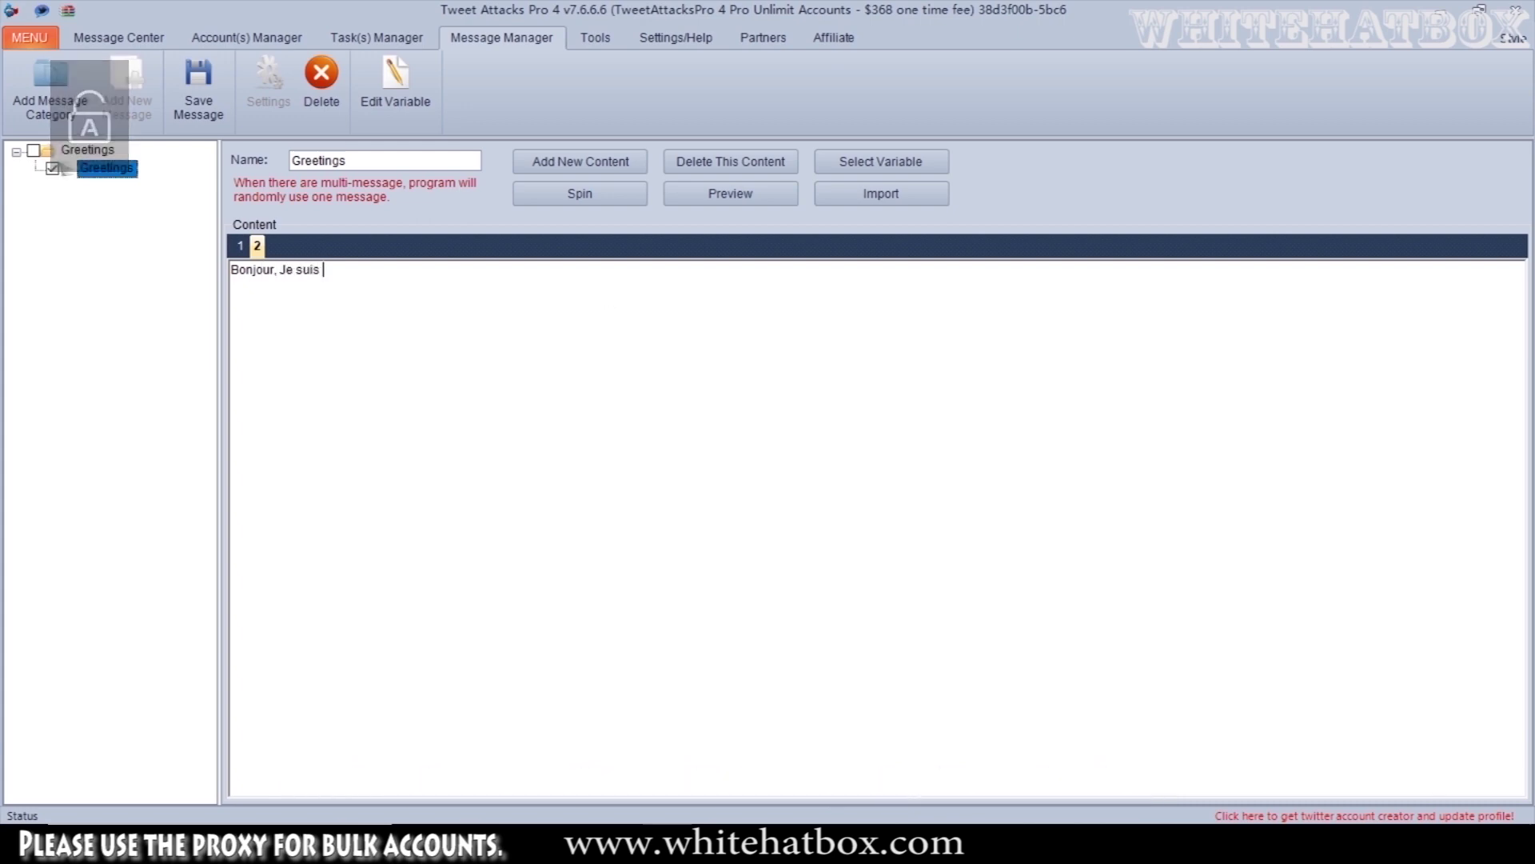
pyautogui.write(' E')
pyautogui.press('capslock')
pyautogui.write('den!')
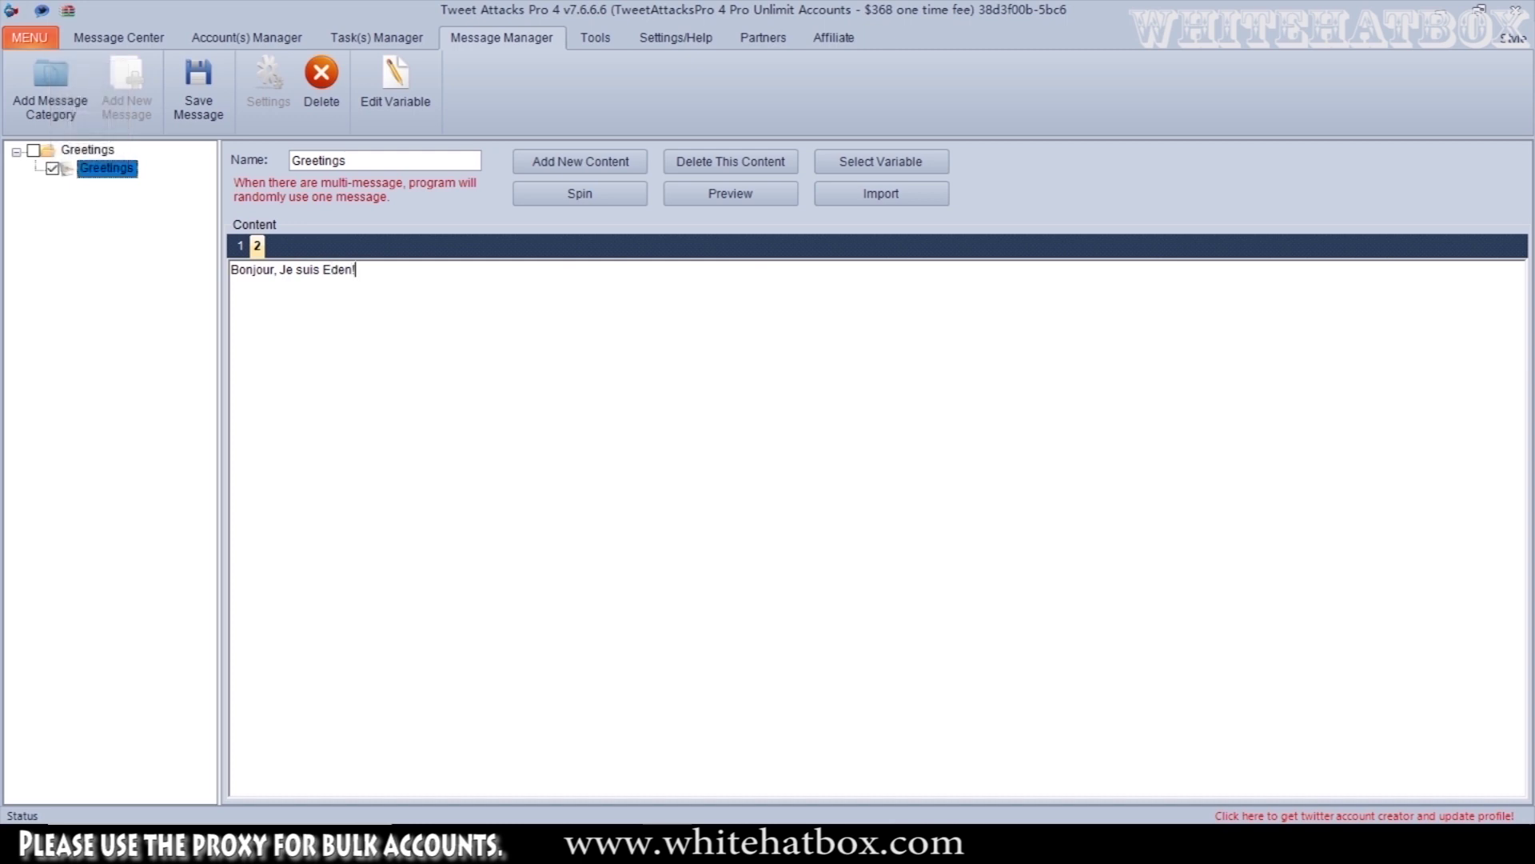
pyautogui.press('BackSpace')
pyautogui.write('ed')
# - Review both variants and save the Greetings message
pyautogui.click(239, 245)
pyautogui.click(256, 246)
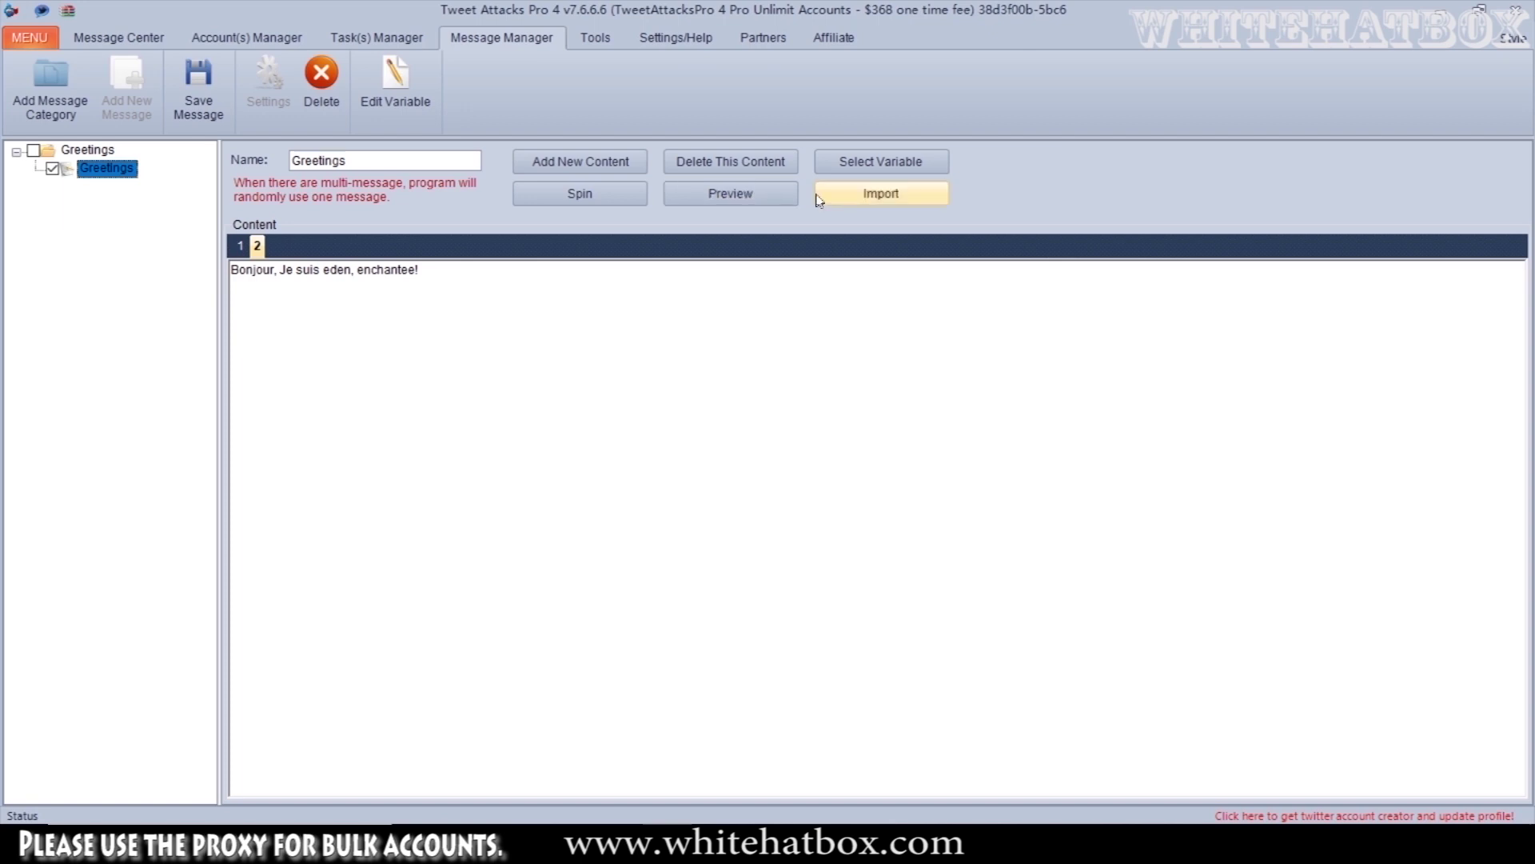
pyautogui.click(198, 94)
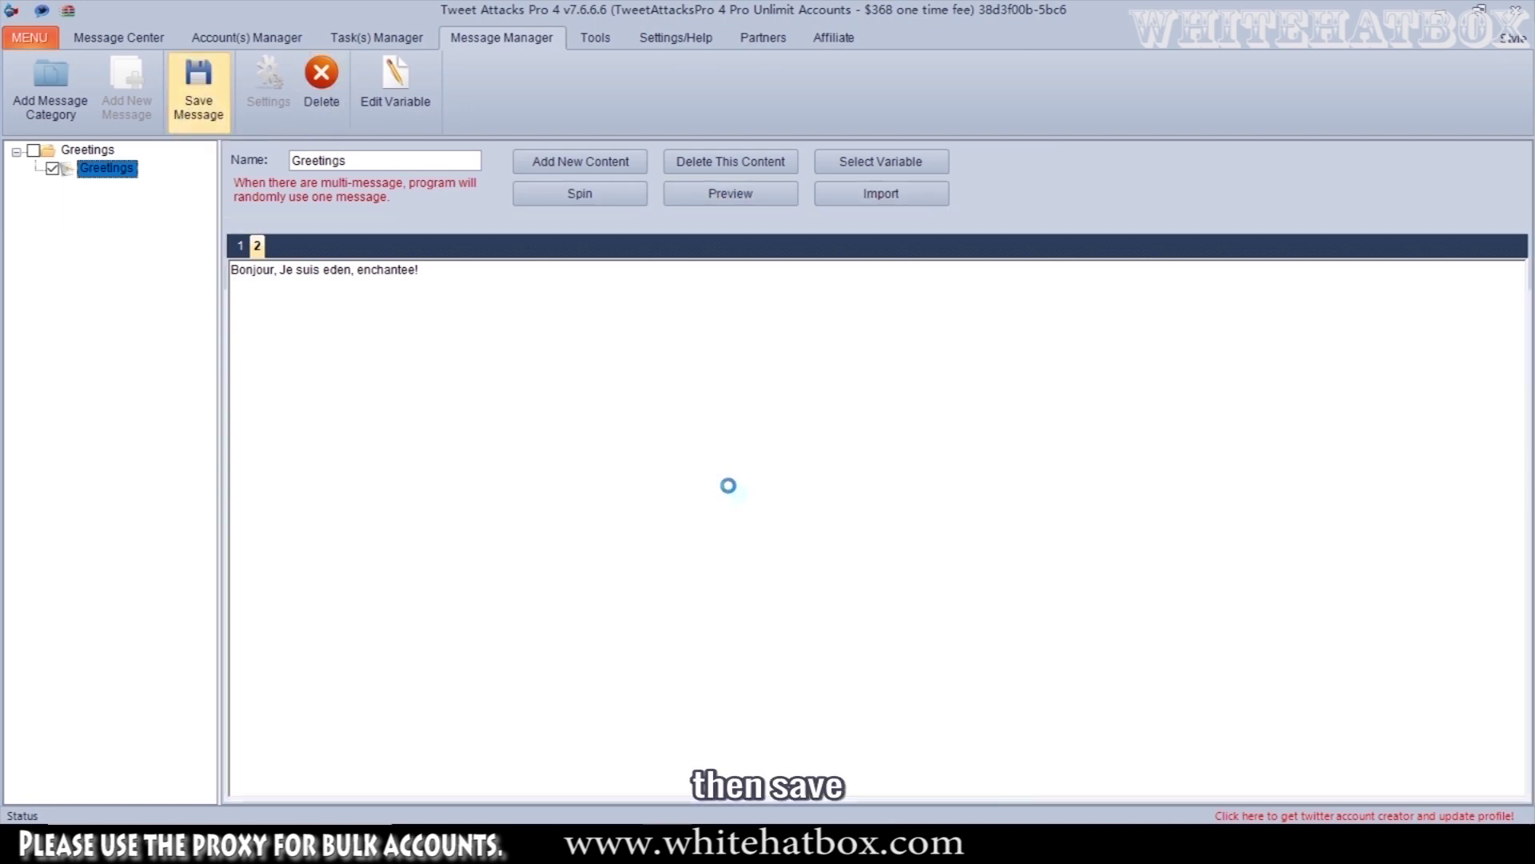
pyautogui.click(775, 488)
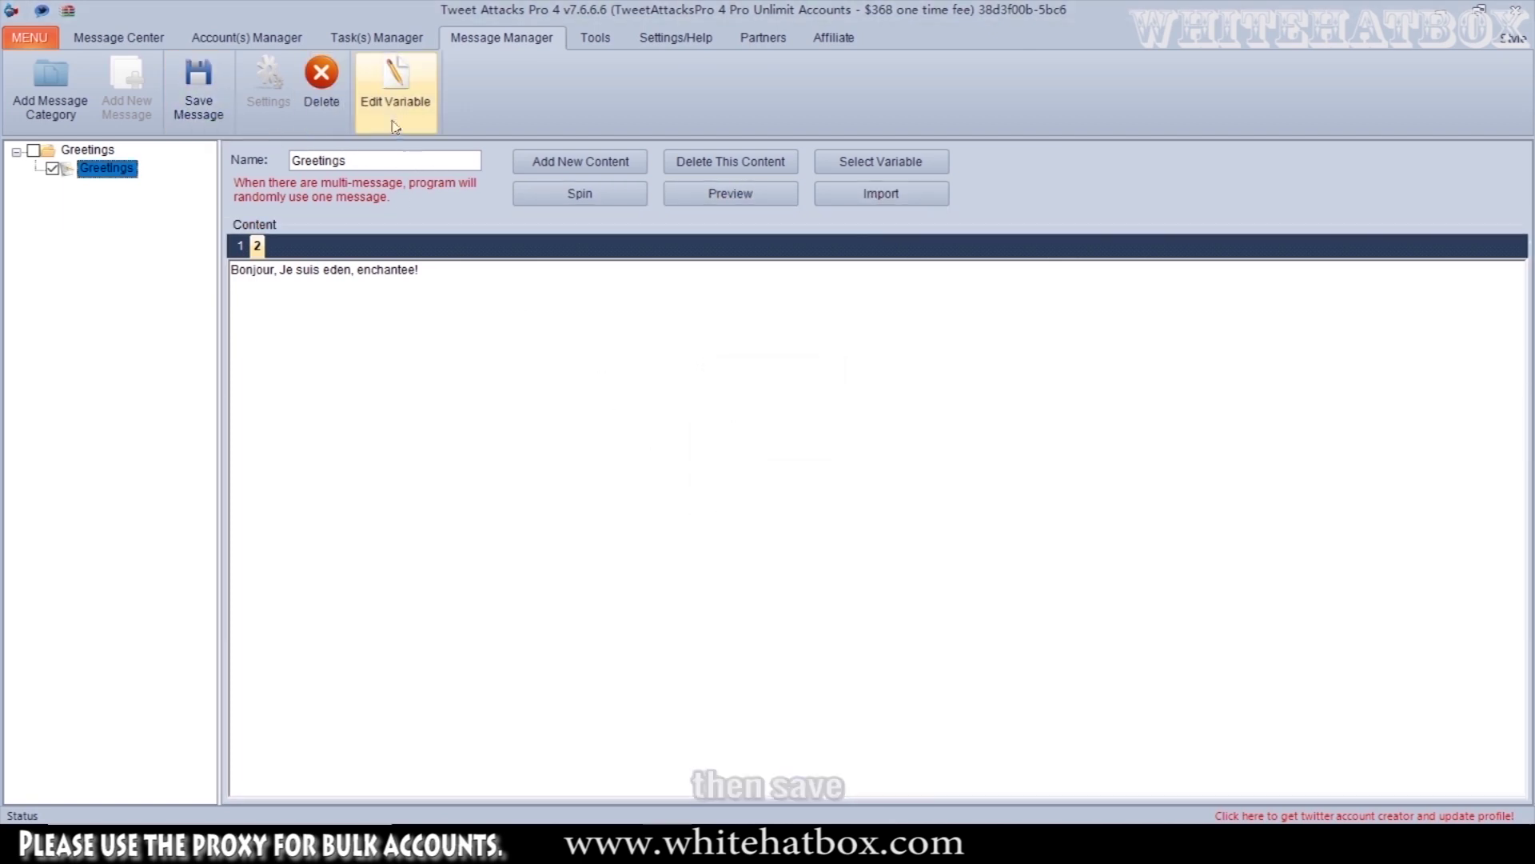
pyautogui.click(228, 36)
# - Open the DM task's settings at its GetContent module
pyautogui.click(364, 37)
pyautogui.click(34, 174)
pyautogui.rightClick(71, 175)
pyautogui.click(132, 243)
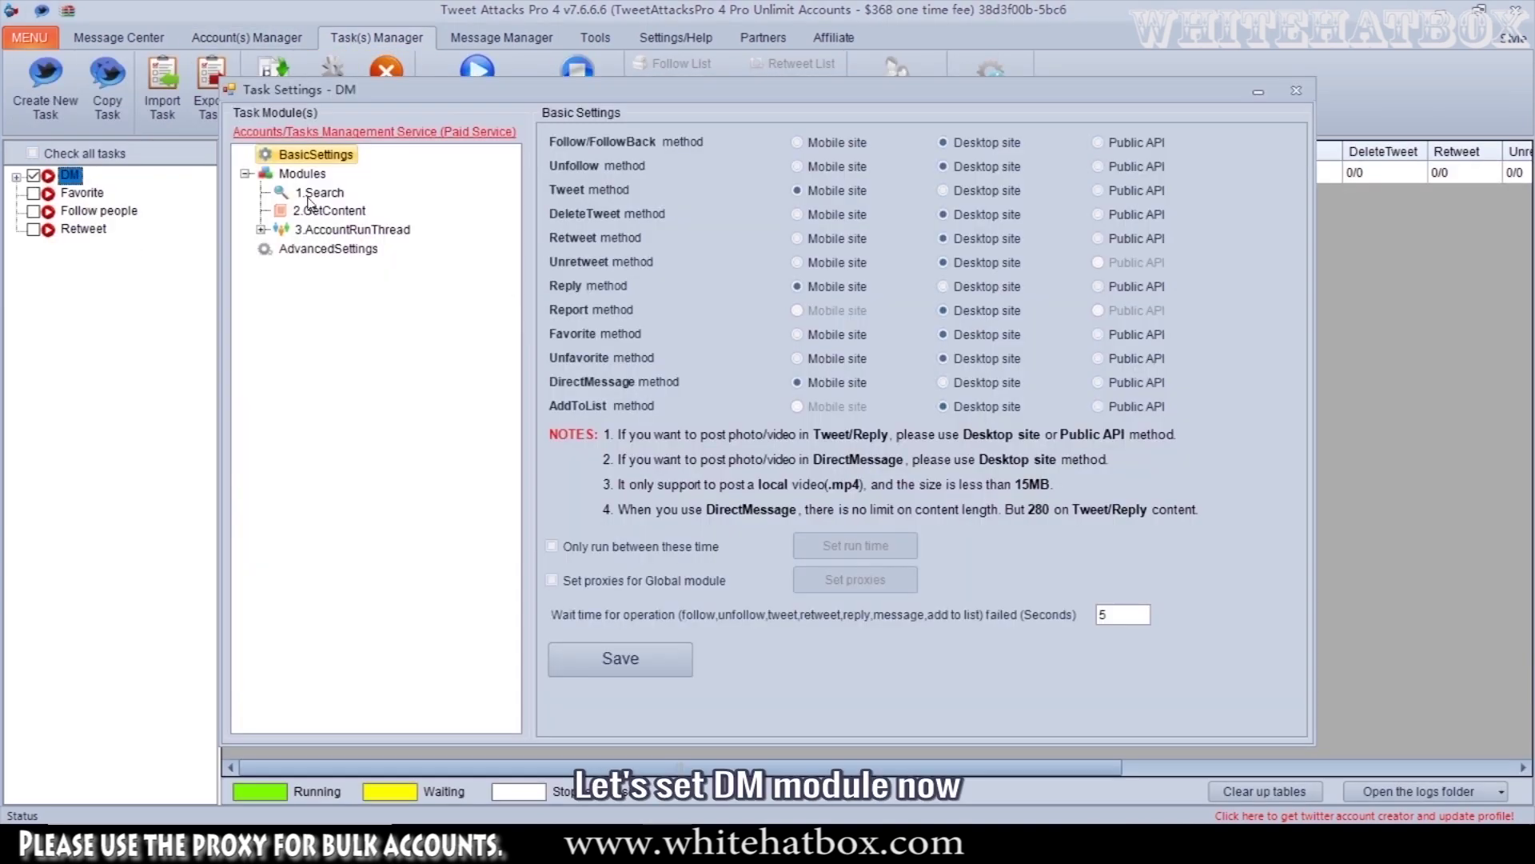
pyautogui.click(320, 211)
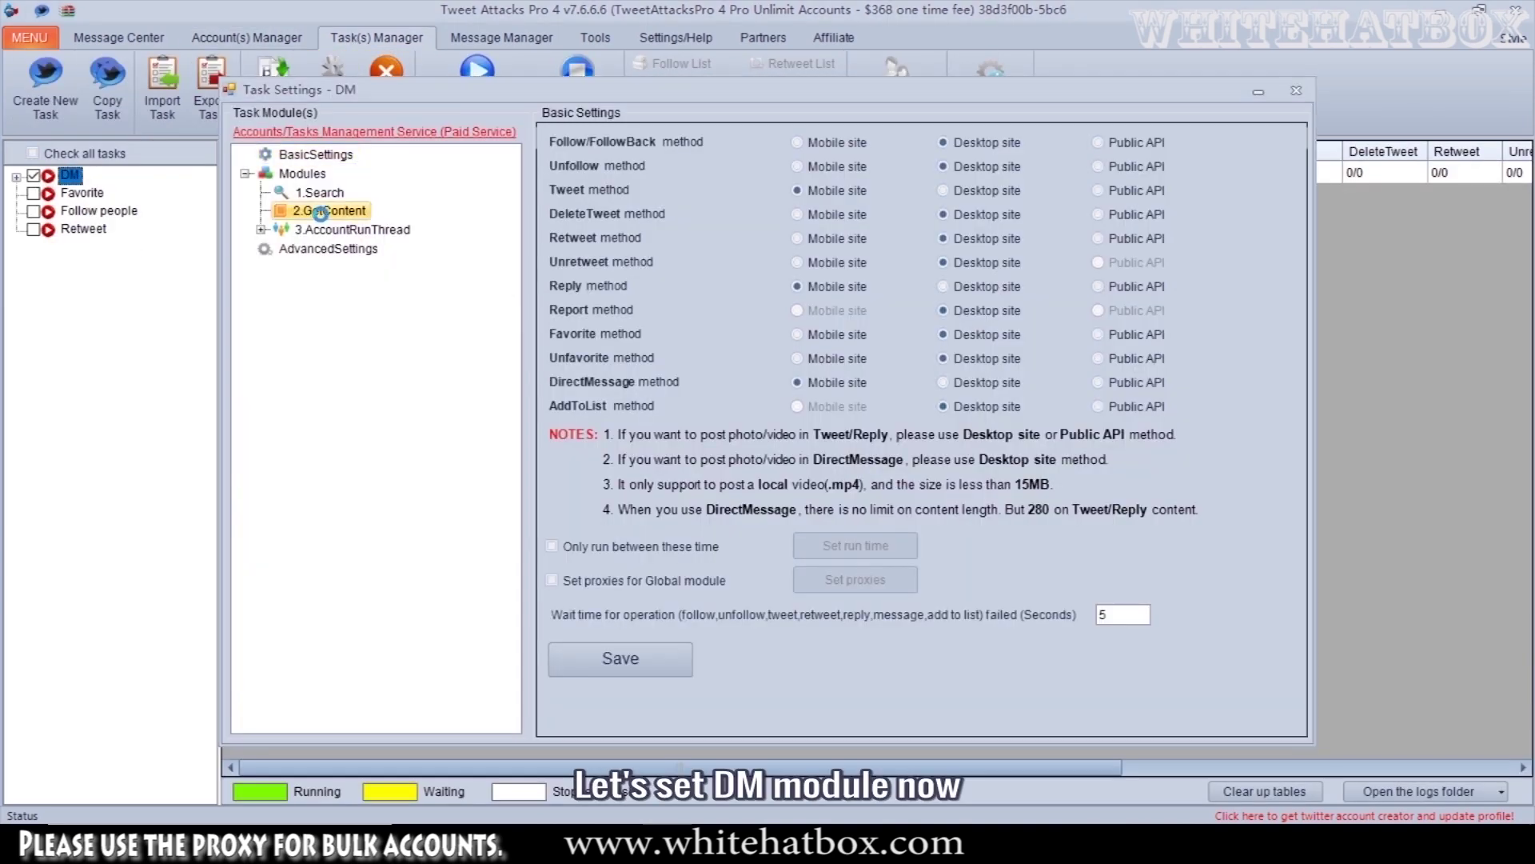
pyautogui.click(903, 480)
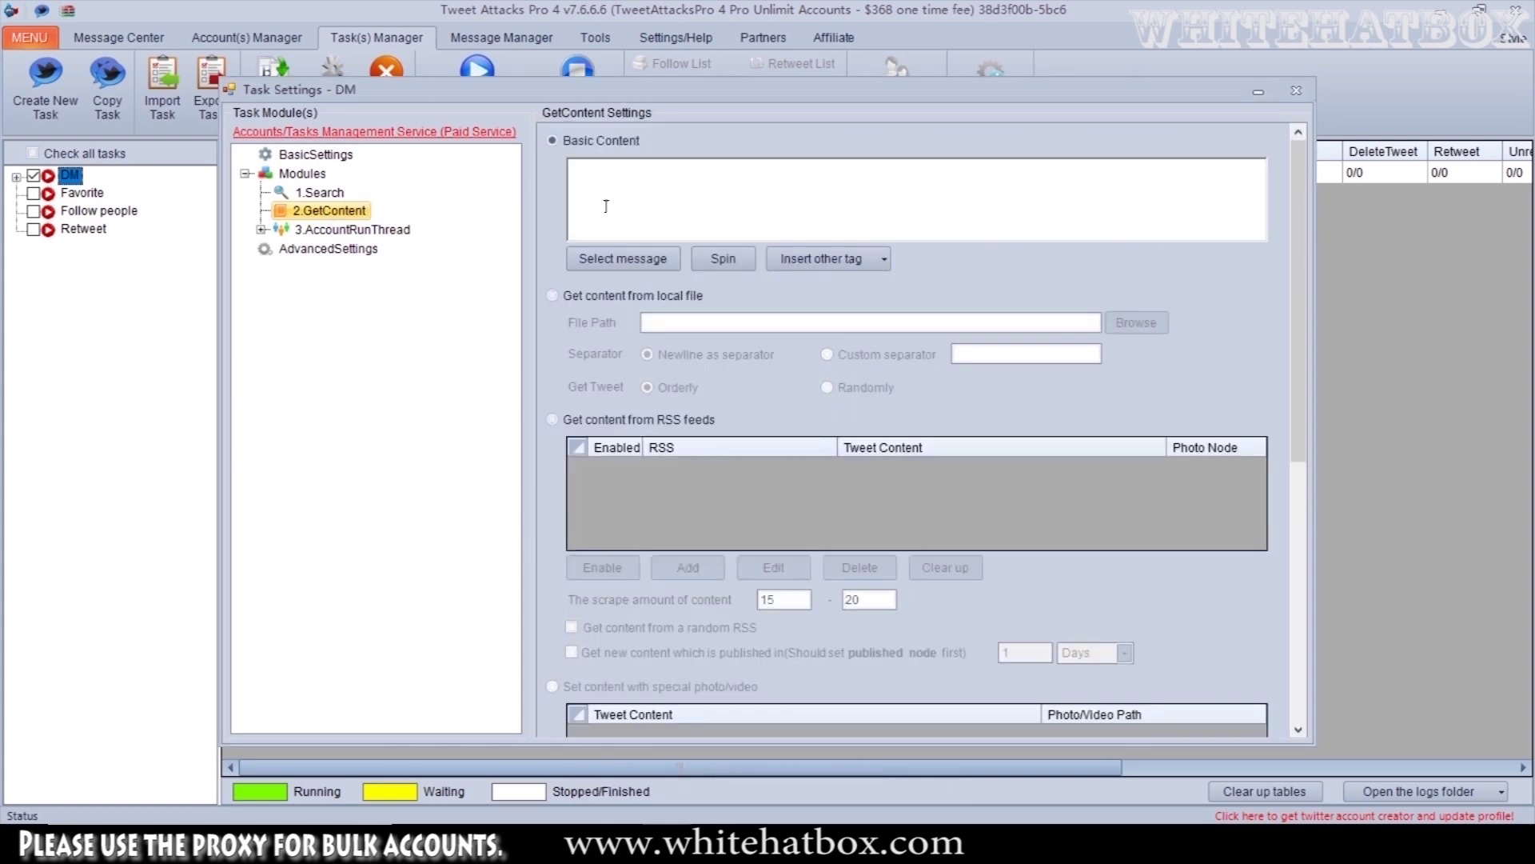
# - Insert the saved Greetings message into GetContent's Basic Content and save
pyautogui.click(616, 259)
pyautogui.click(658, 285)
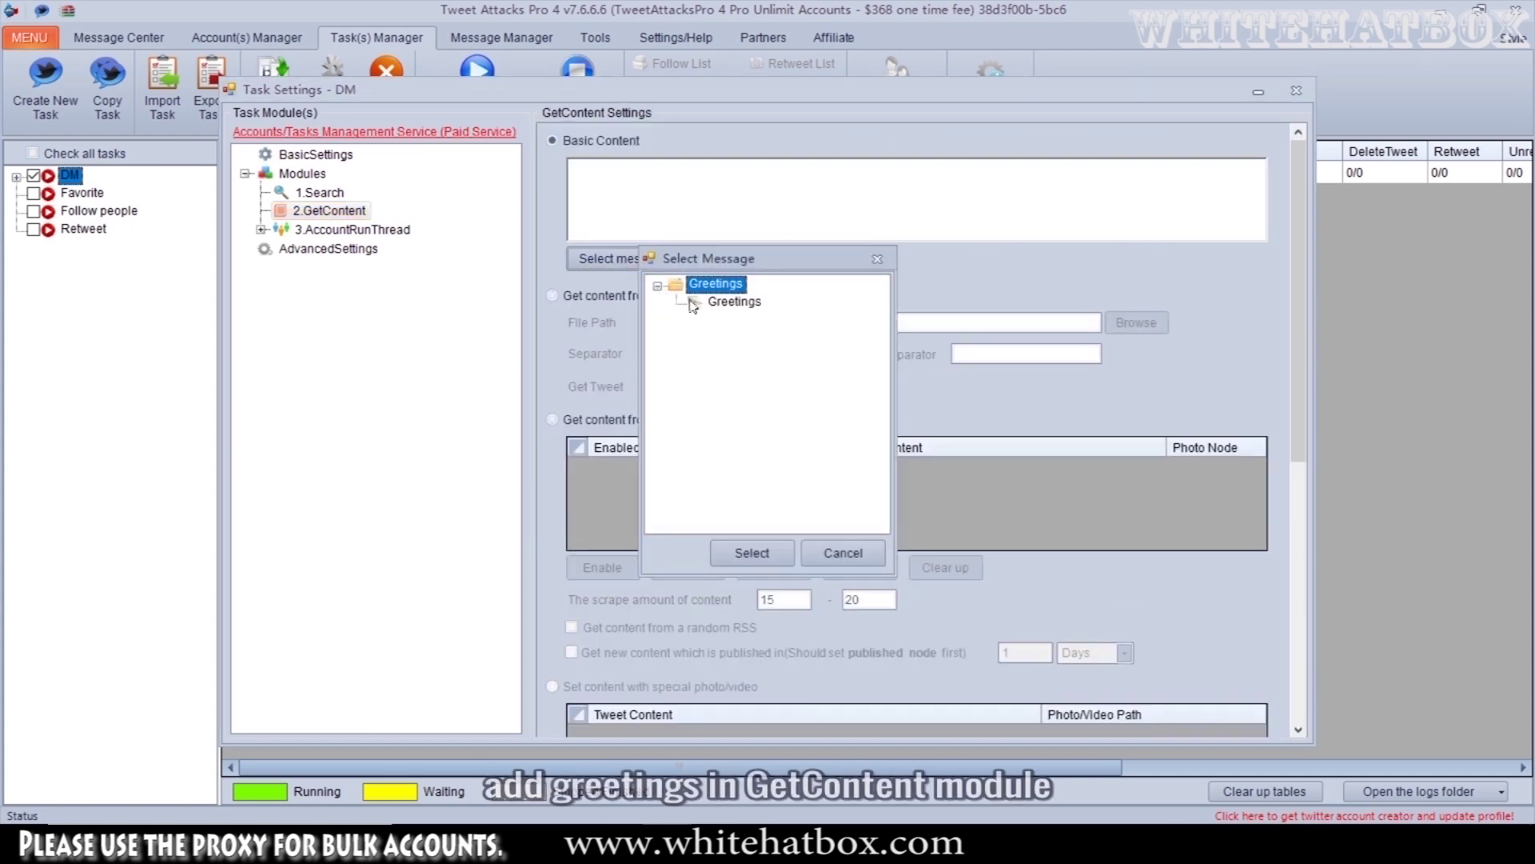
pyautogui.click(734, 302)
pyautogui.click(751, 553)
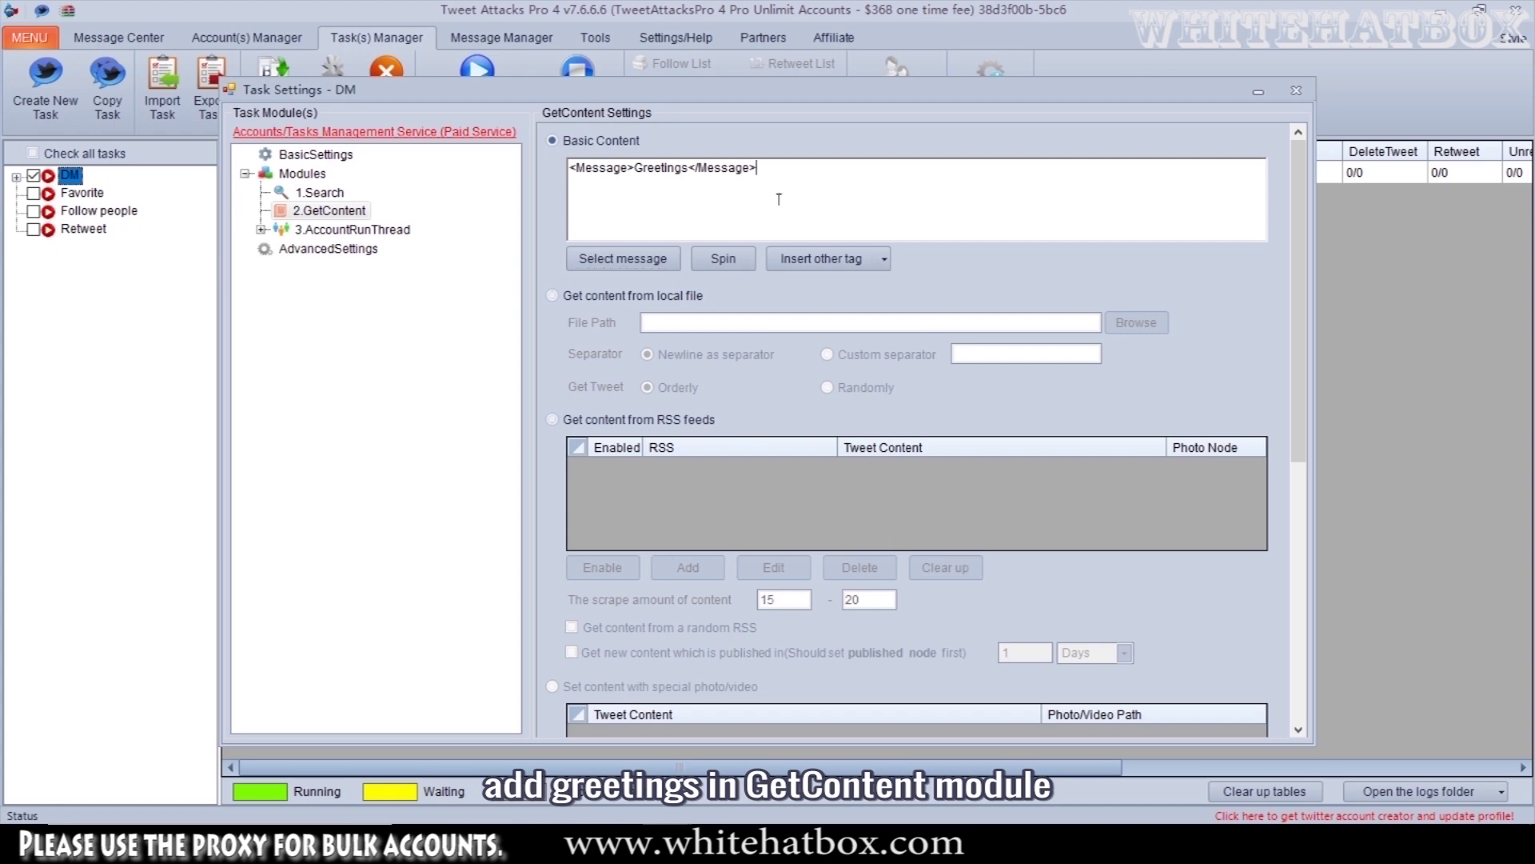
pyautogui.scroll(-3, 716, 400)
pyautogui.scroll(-2, 726, 420)
pyautogui.scroll(8, 696, 320)
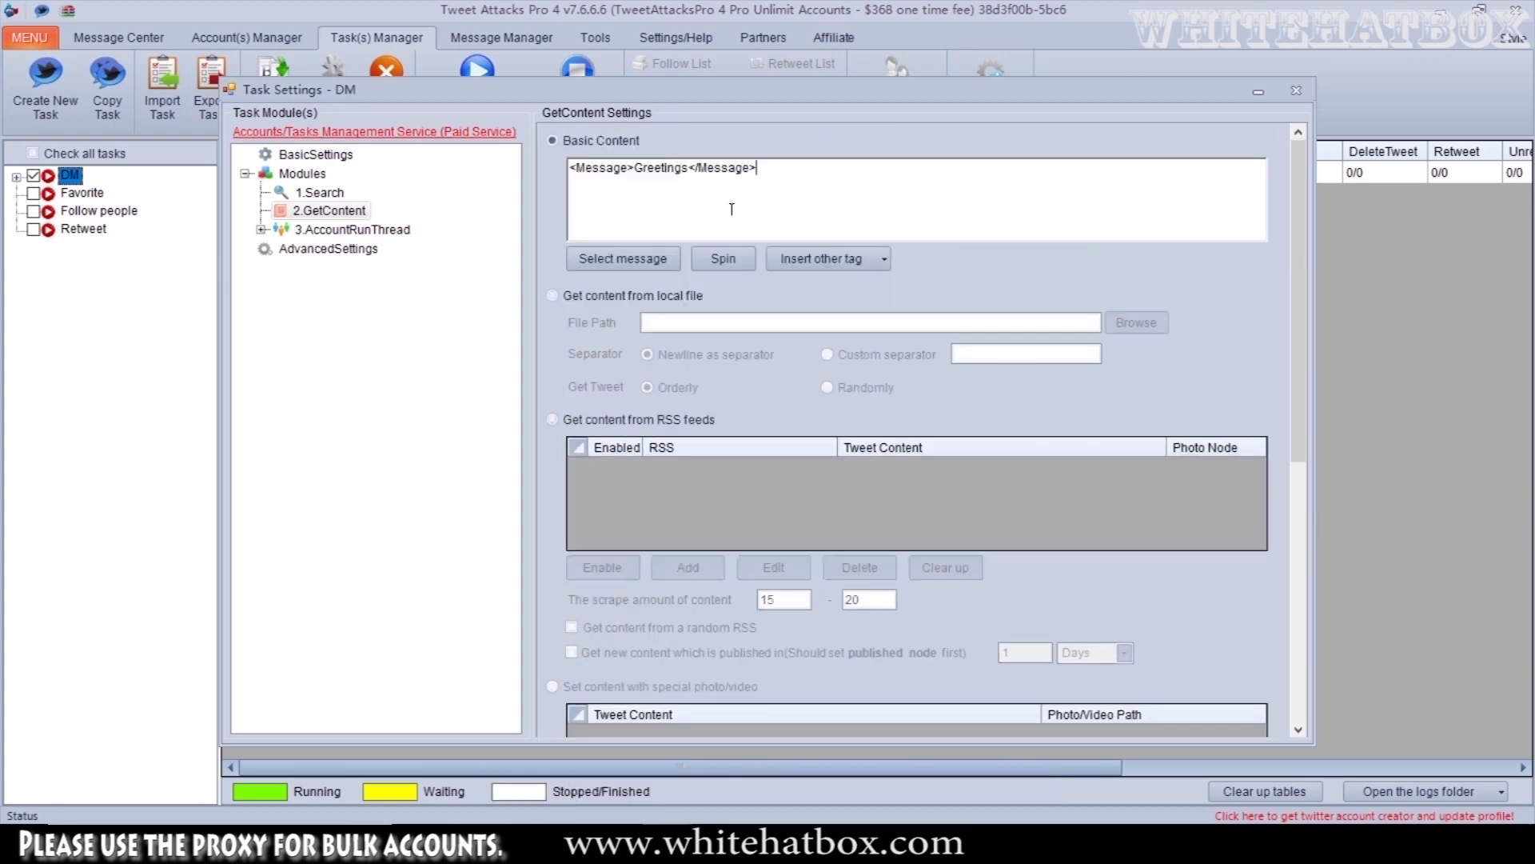
pyautogui.scroll(-8, 755, 608)
pyautogui.click(627, 705)
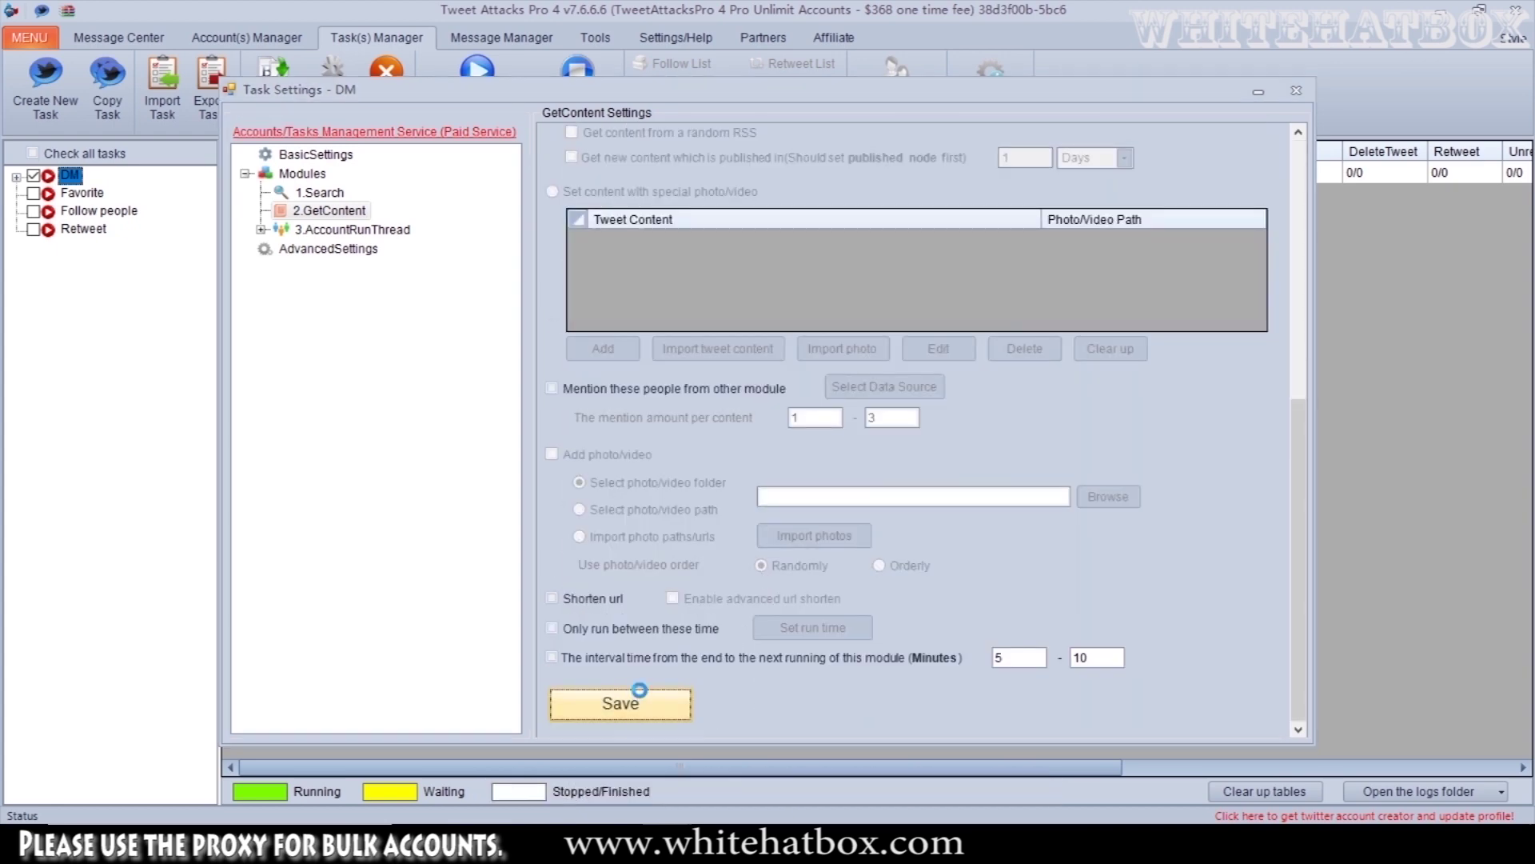
pyautogui.click(777, 485)
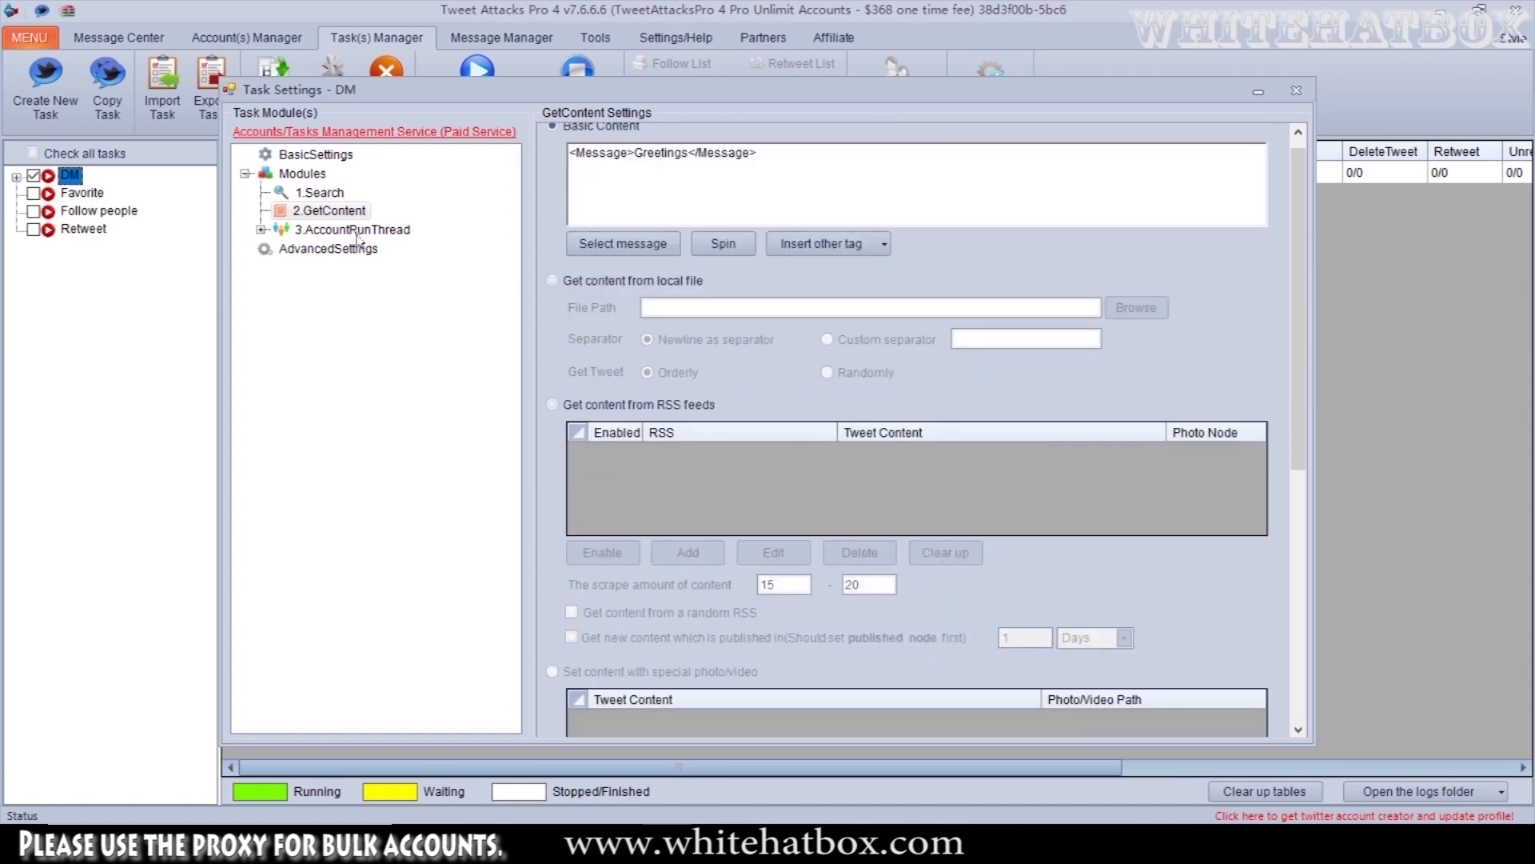
# - Set the DirectMessage module's recipients data source to 1.Search
pyautogui.click(360, 231)
pyautogui.click(261, 230)
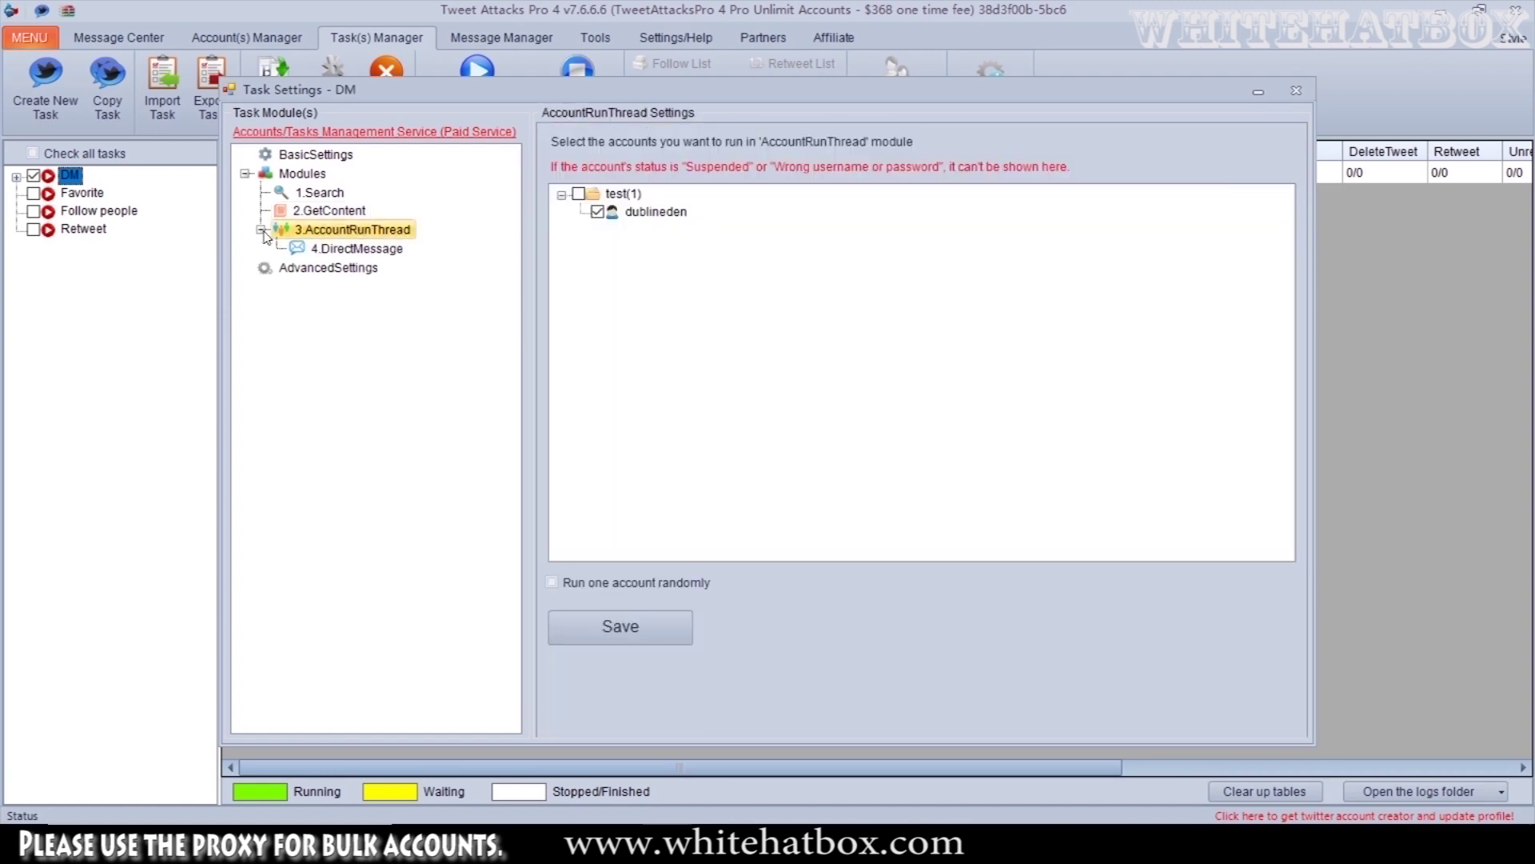
pyautogui.click(356, 249)
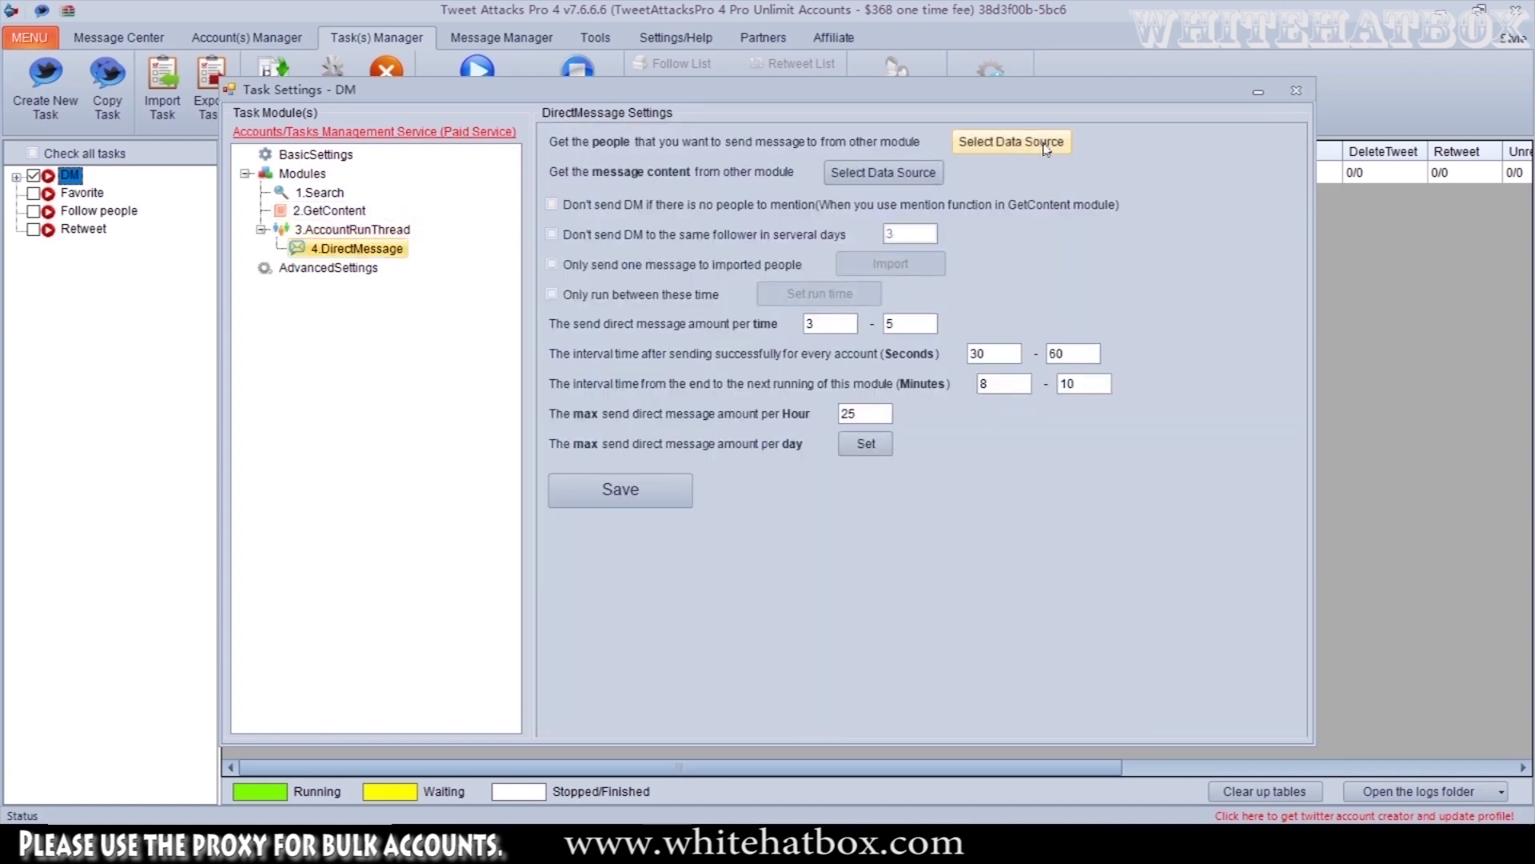
pyautogui.click(1011, 141)
pyautogui.click(840, 312)
pyautogui.click(768, 331)
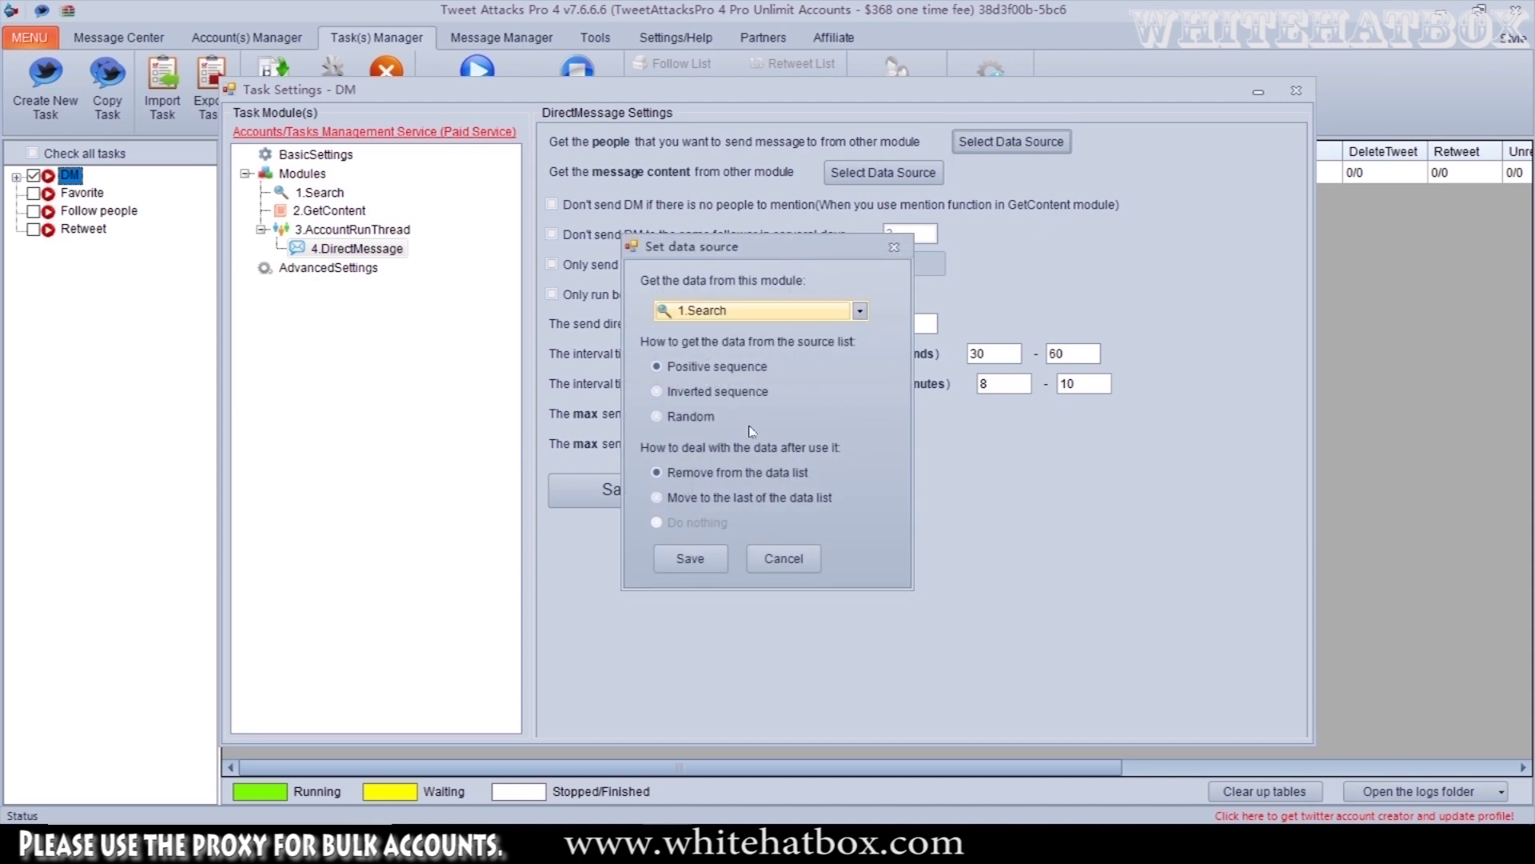
pyautogui.click(707, 558)
# - Take DirectMessage content from 2.GetContent, save the module, and close the task settings
pyautogui.click(883, 173)
pyautogui.click(768, 311)
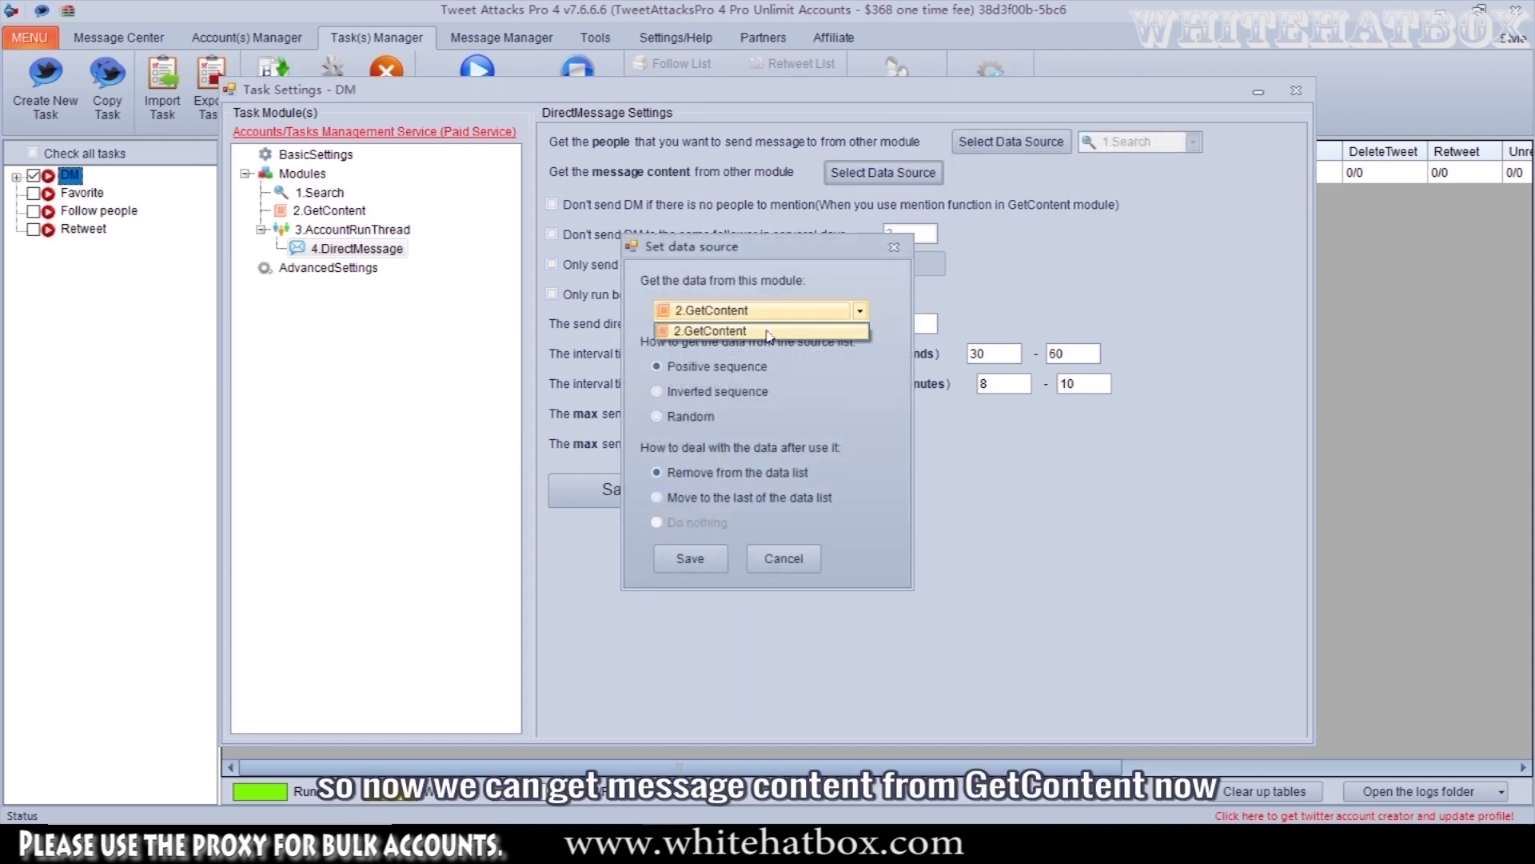
pyautogui.click(766, 326)
pyautogui.click(690, 558)
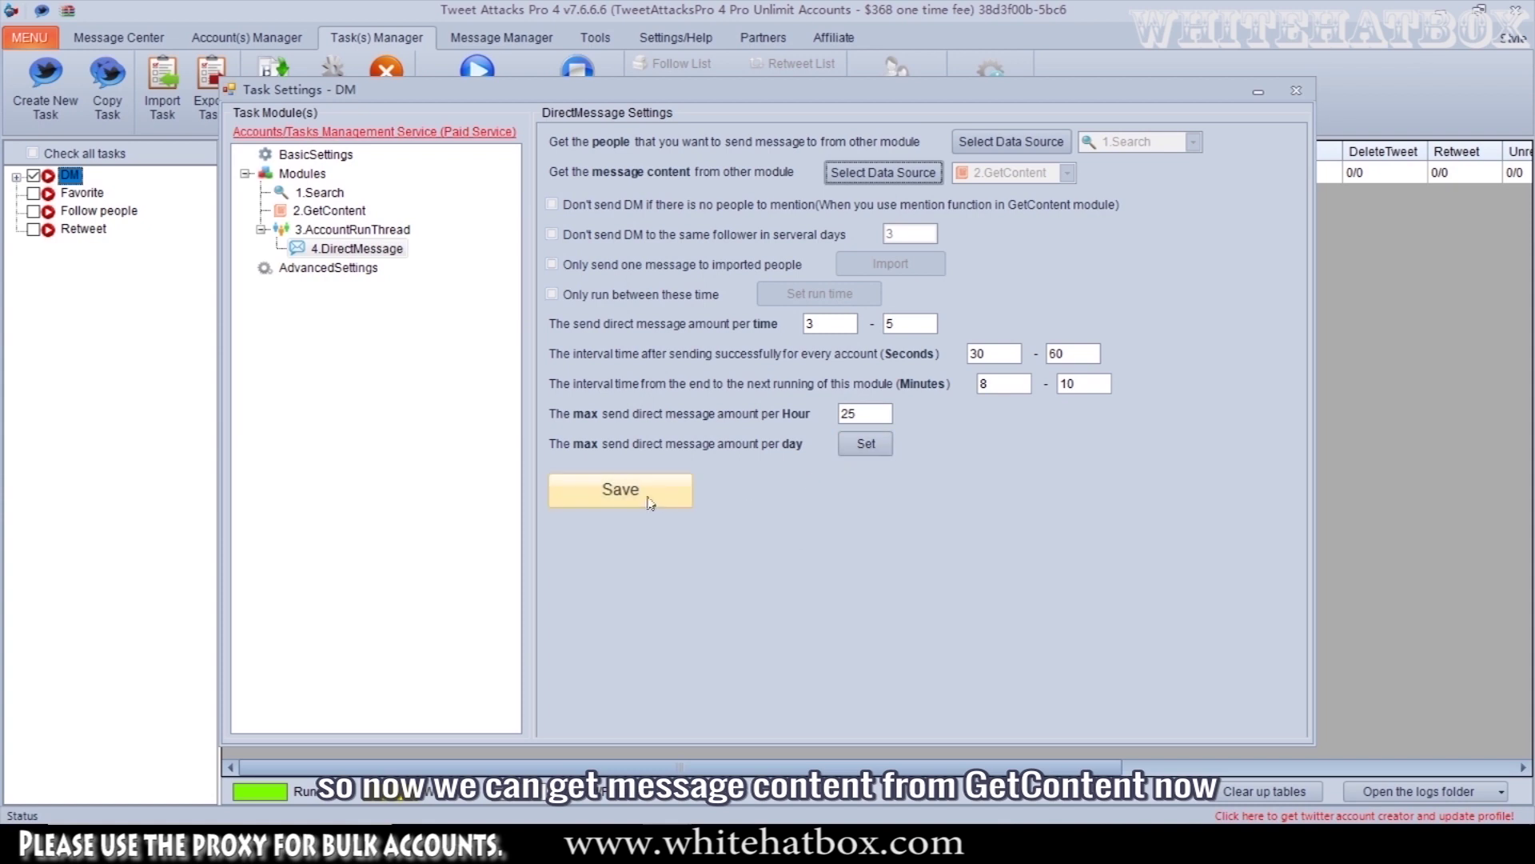
pyautogui.click(621, 489)
pyautogui.click(778, 483)
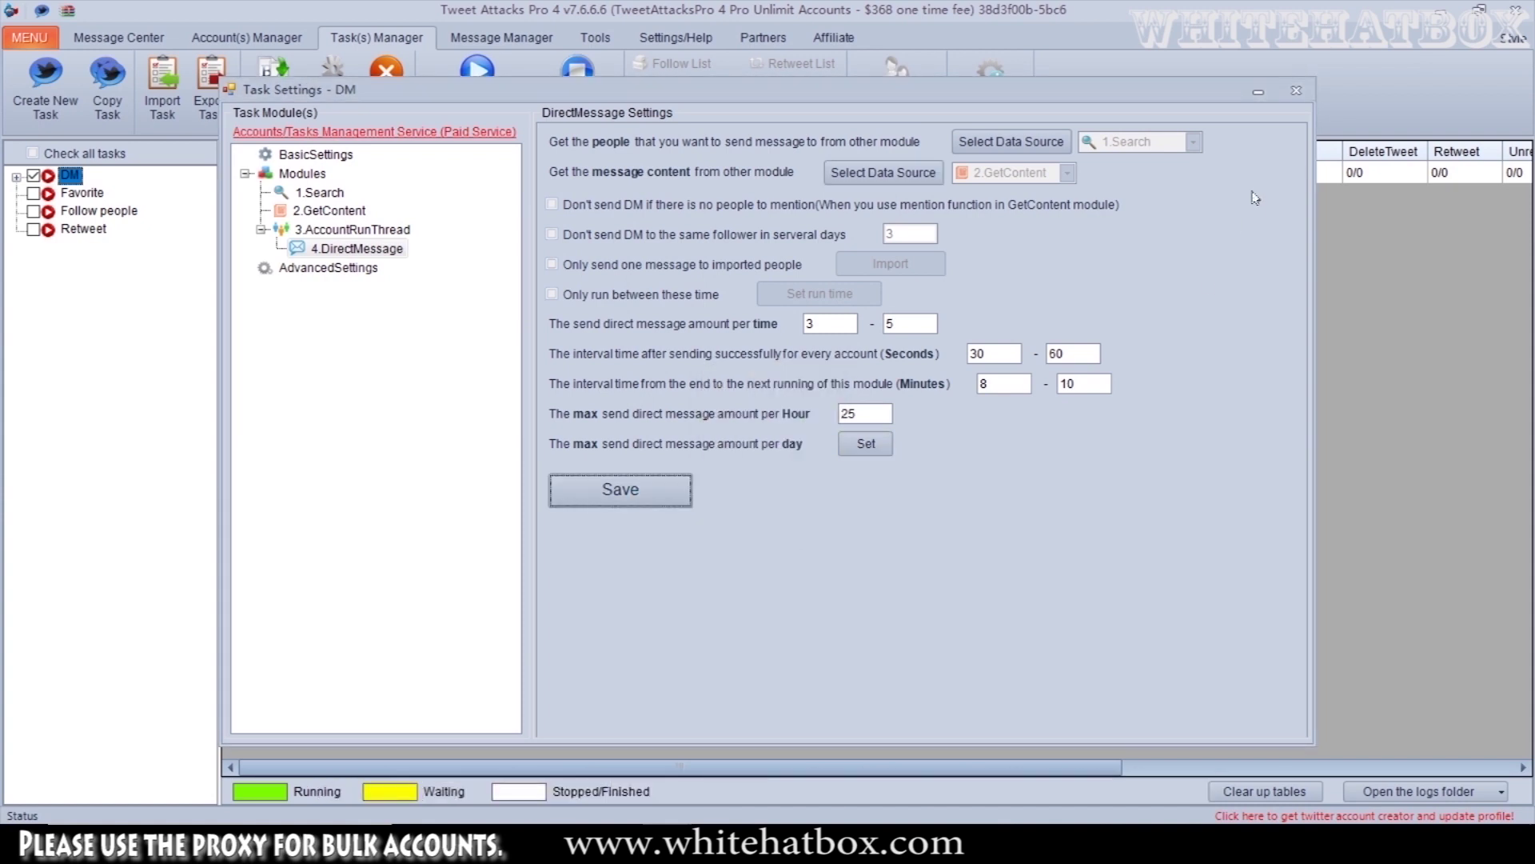
pyautogui.click(1296, 90)
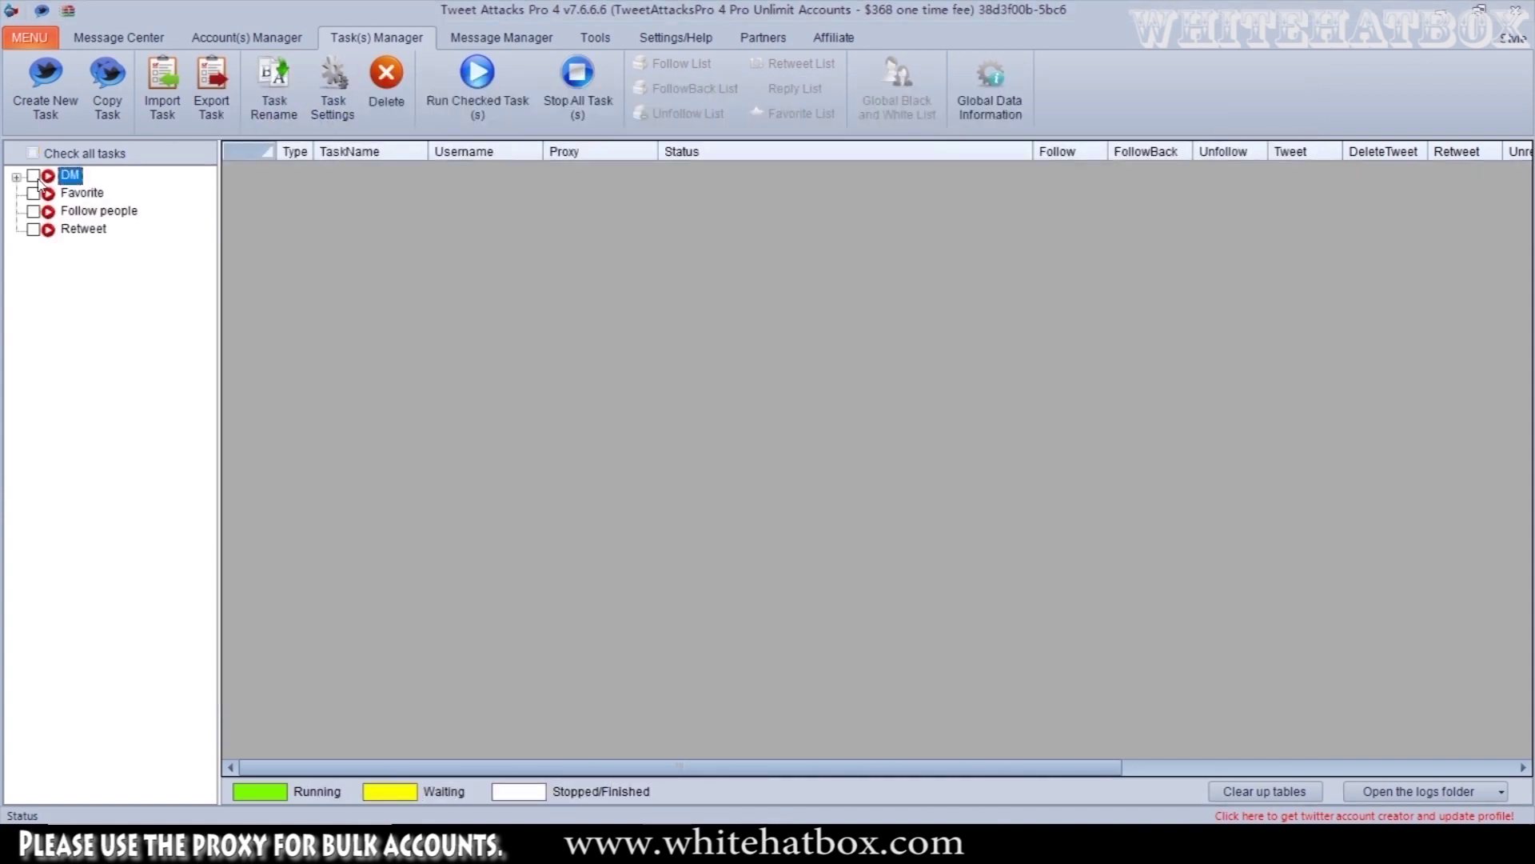
# - Run the checked DM task one time only
pyautogui.click(35, 178)
pyautogui.click(506, 116)
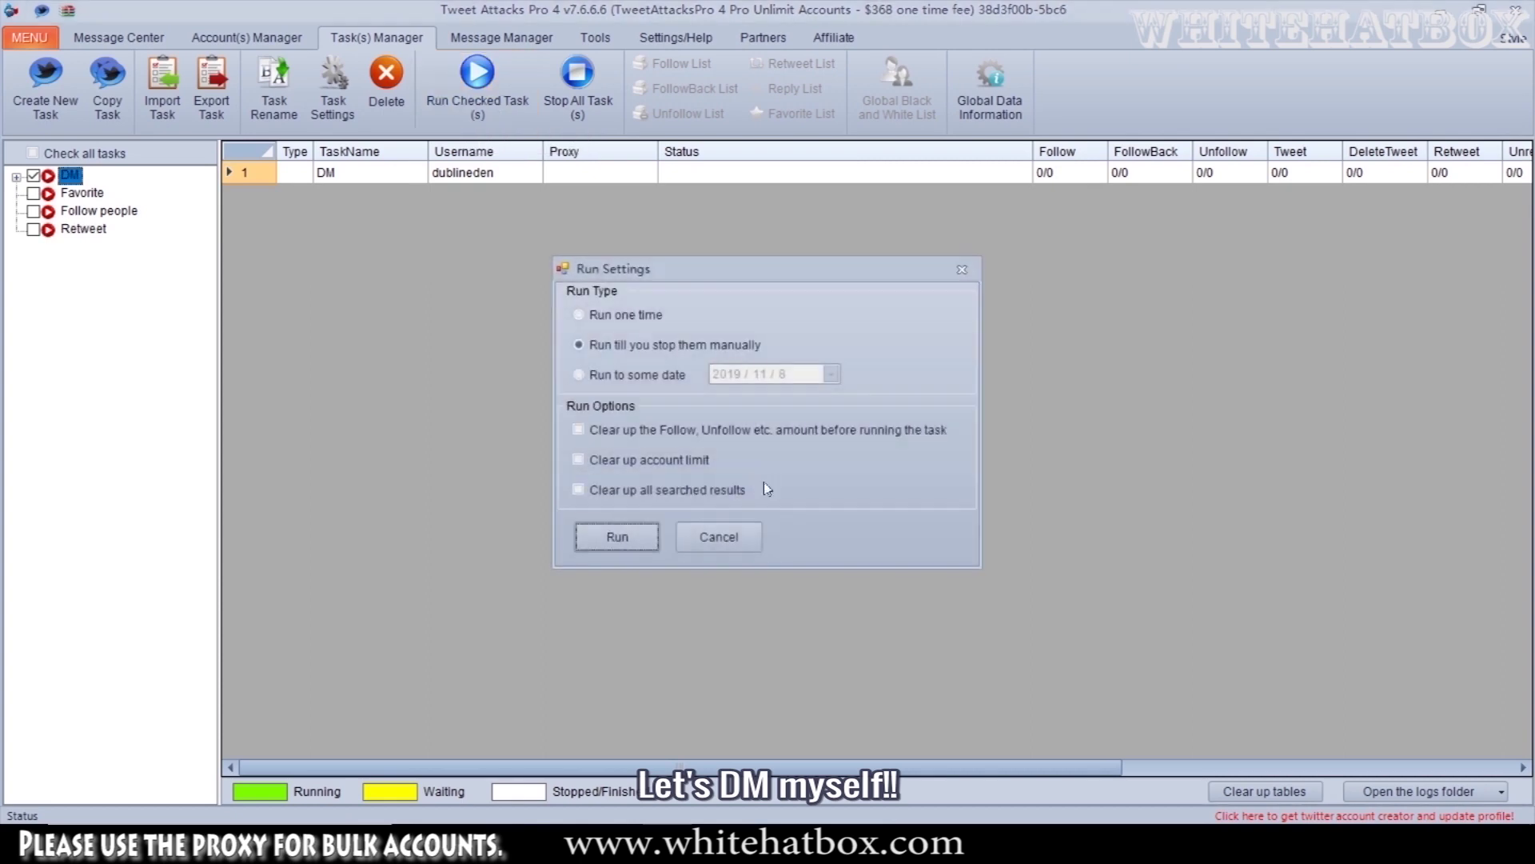
pyautogui.click(627, 314)
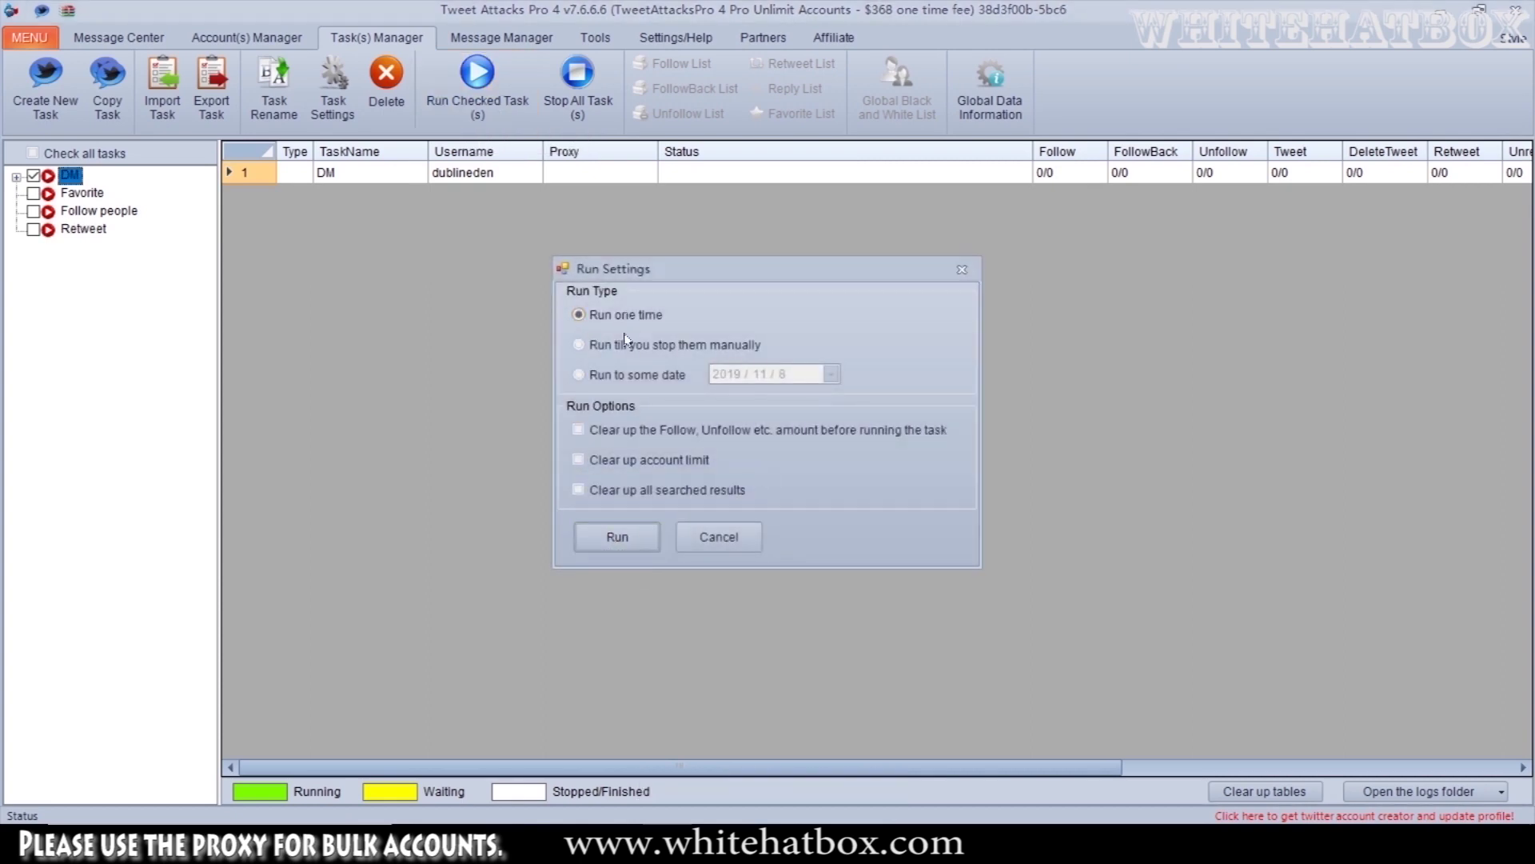
pyautogui.click(626, 536)
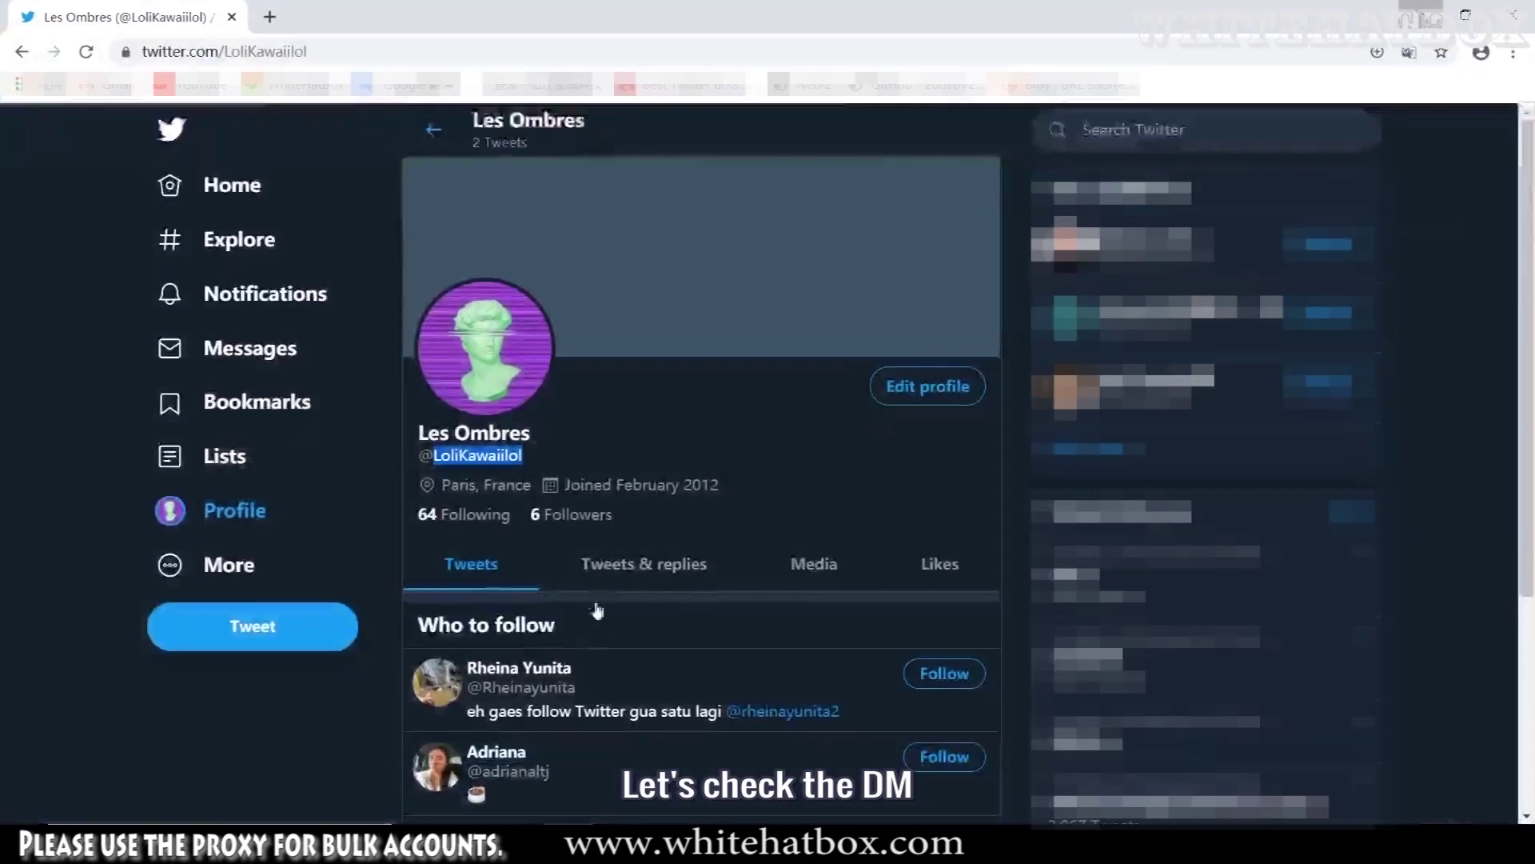
# - Read the greeting DM in the sending account's Messages conversation, then go to Home
pyautogui.click(238, 349)
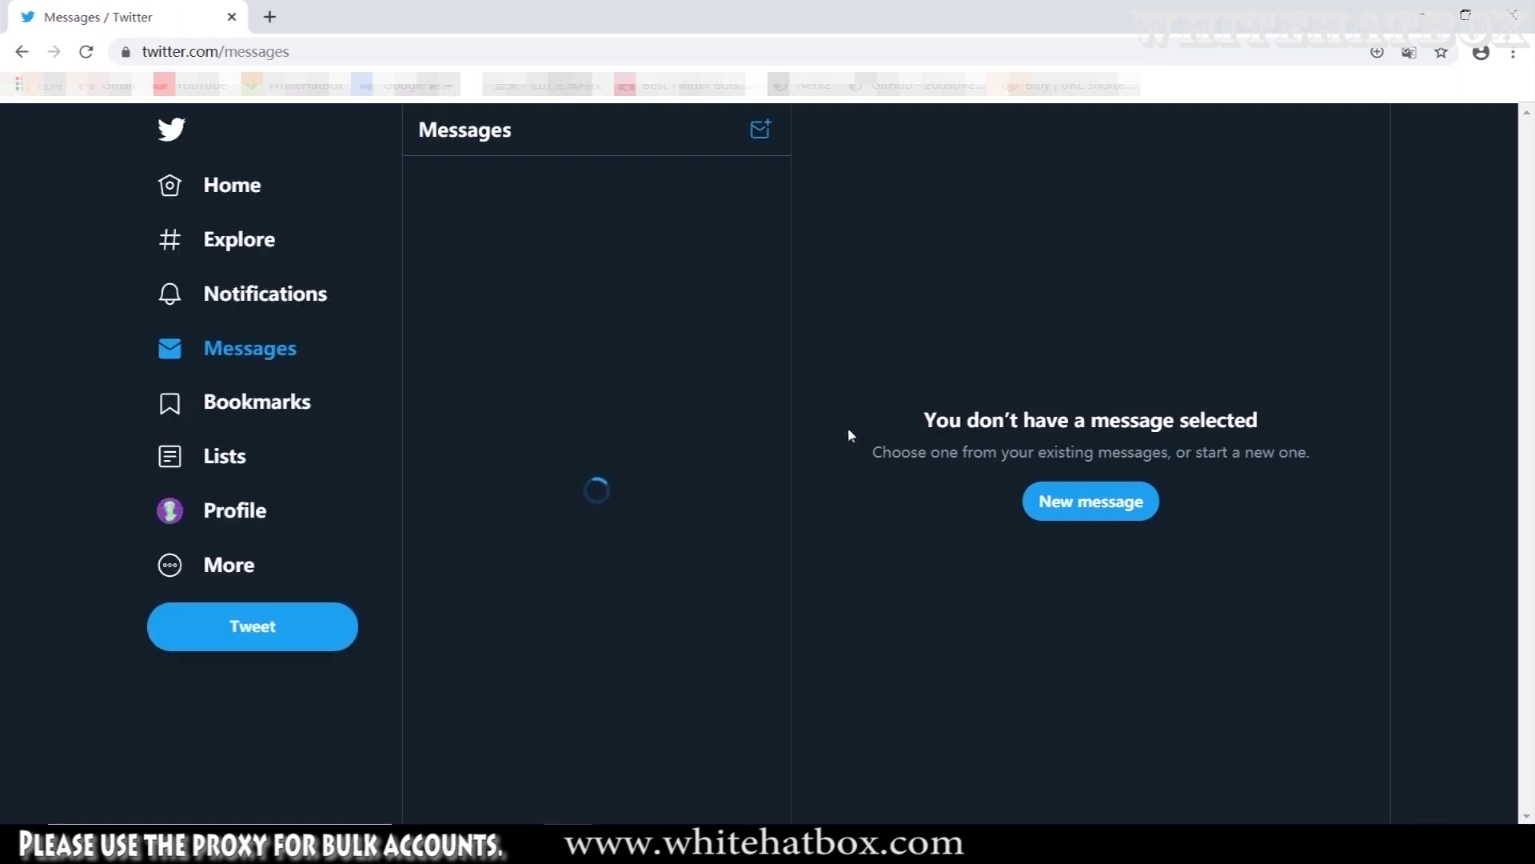
pyautogui.click(670, 280)
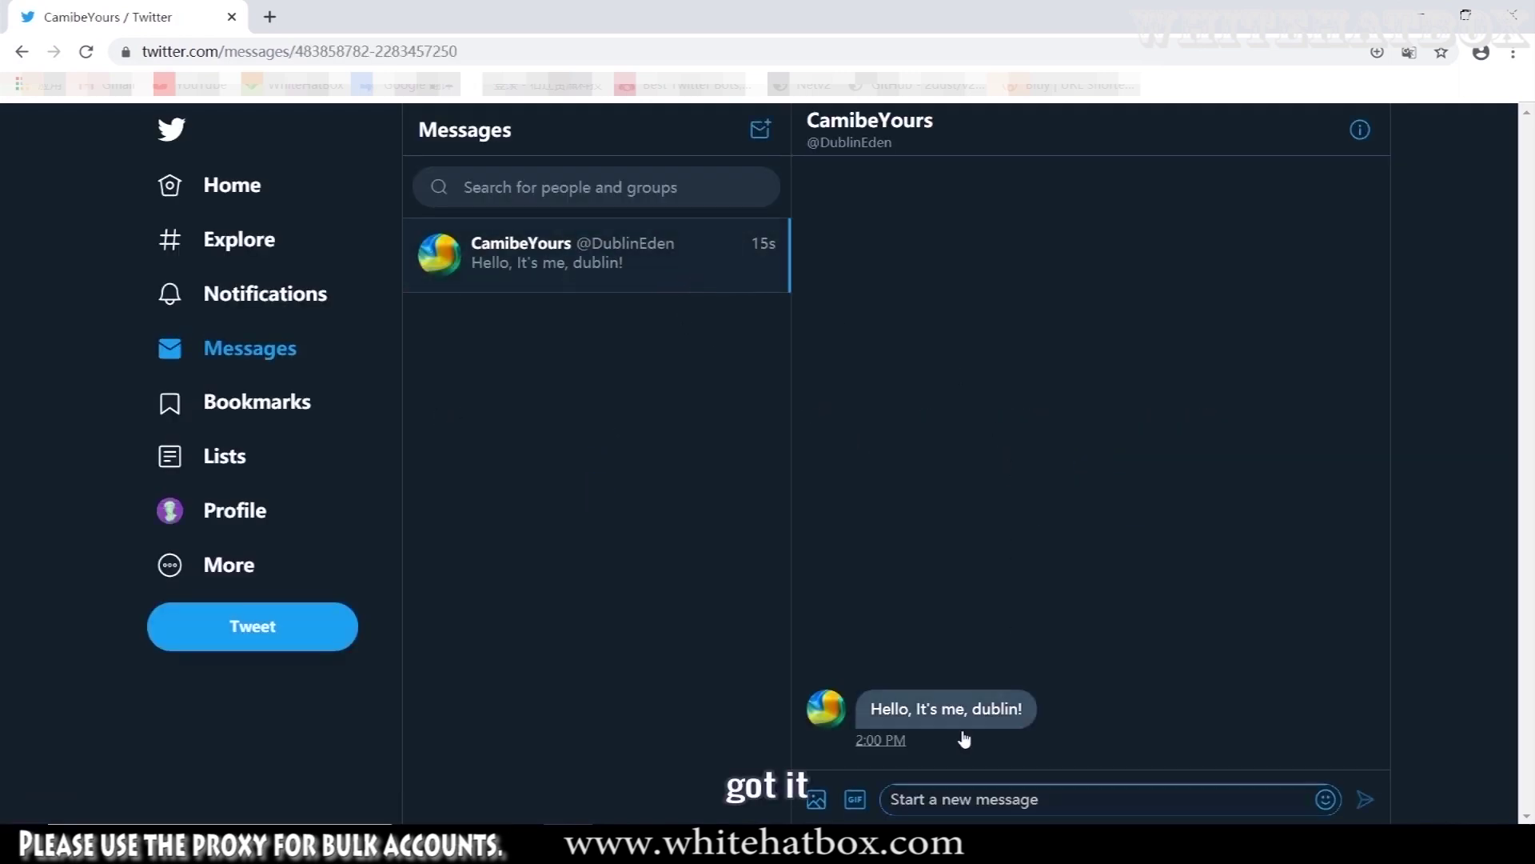
pyautogui.click(964, 739)
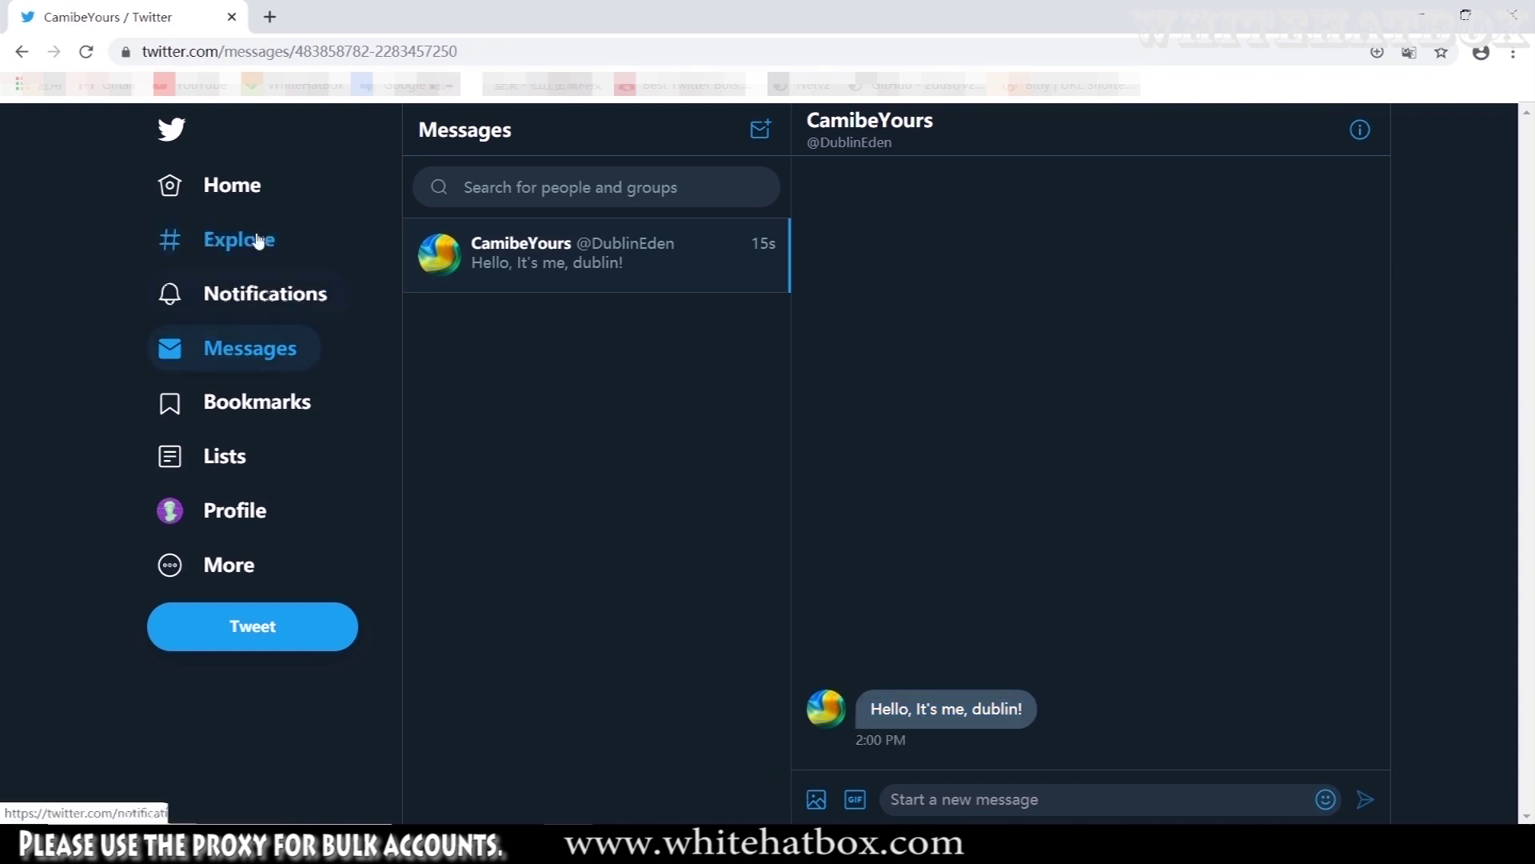
pyautogui.click(263, 204)
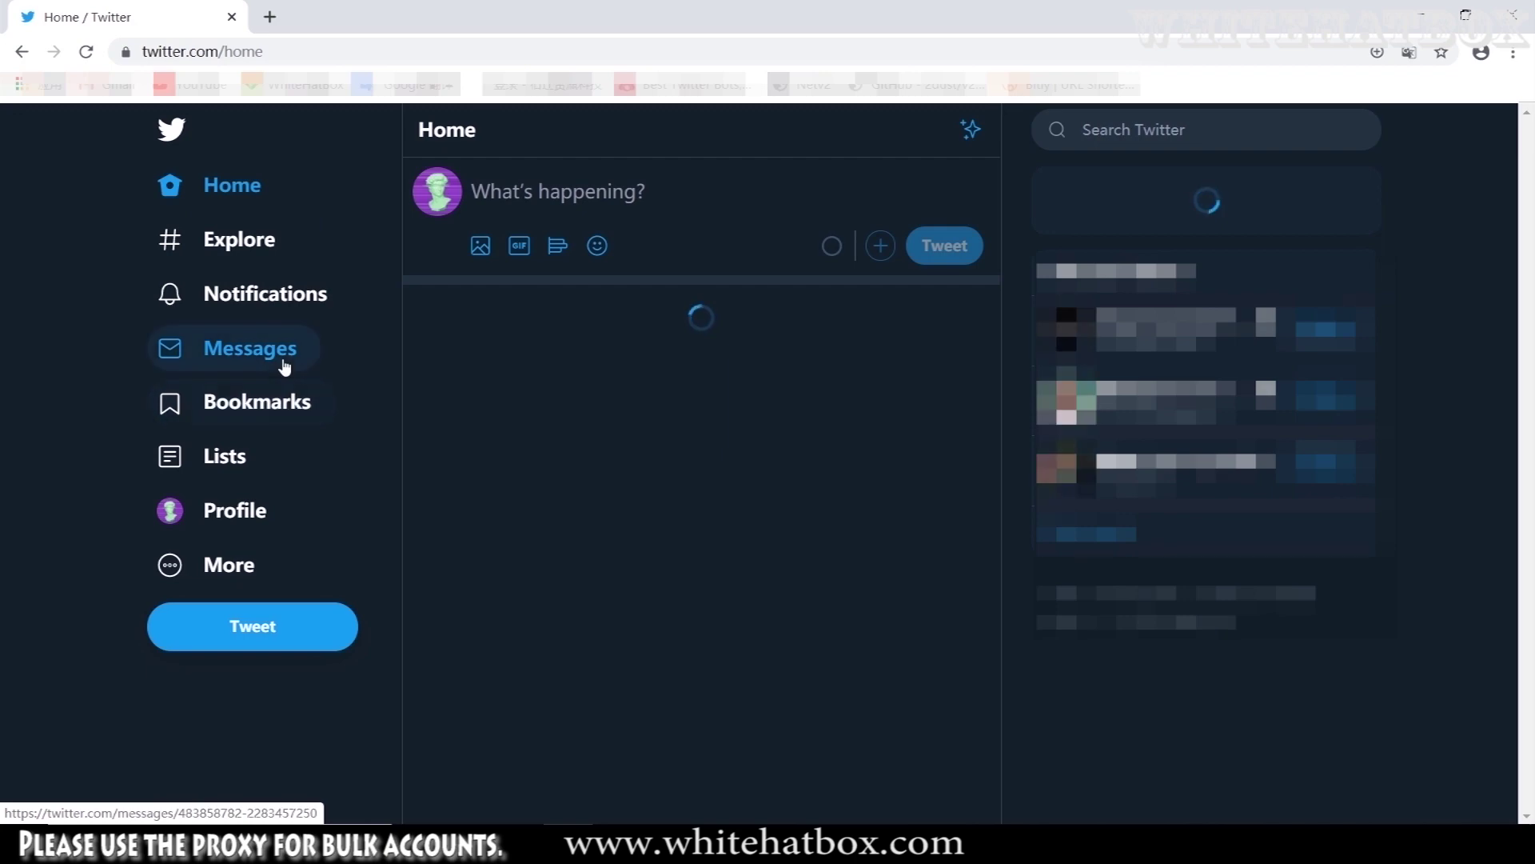
pyautogui.click(282, 364)
# - Return to the Twitter home timeline and stop all running tasks, confirming with OK
pyautogui.click(233, 196)
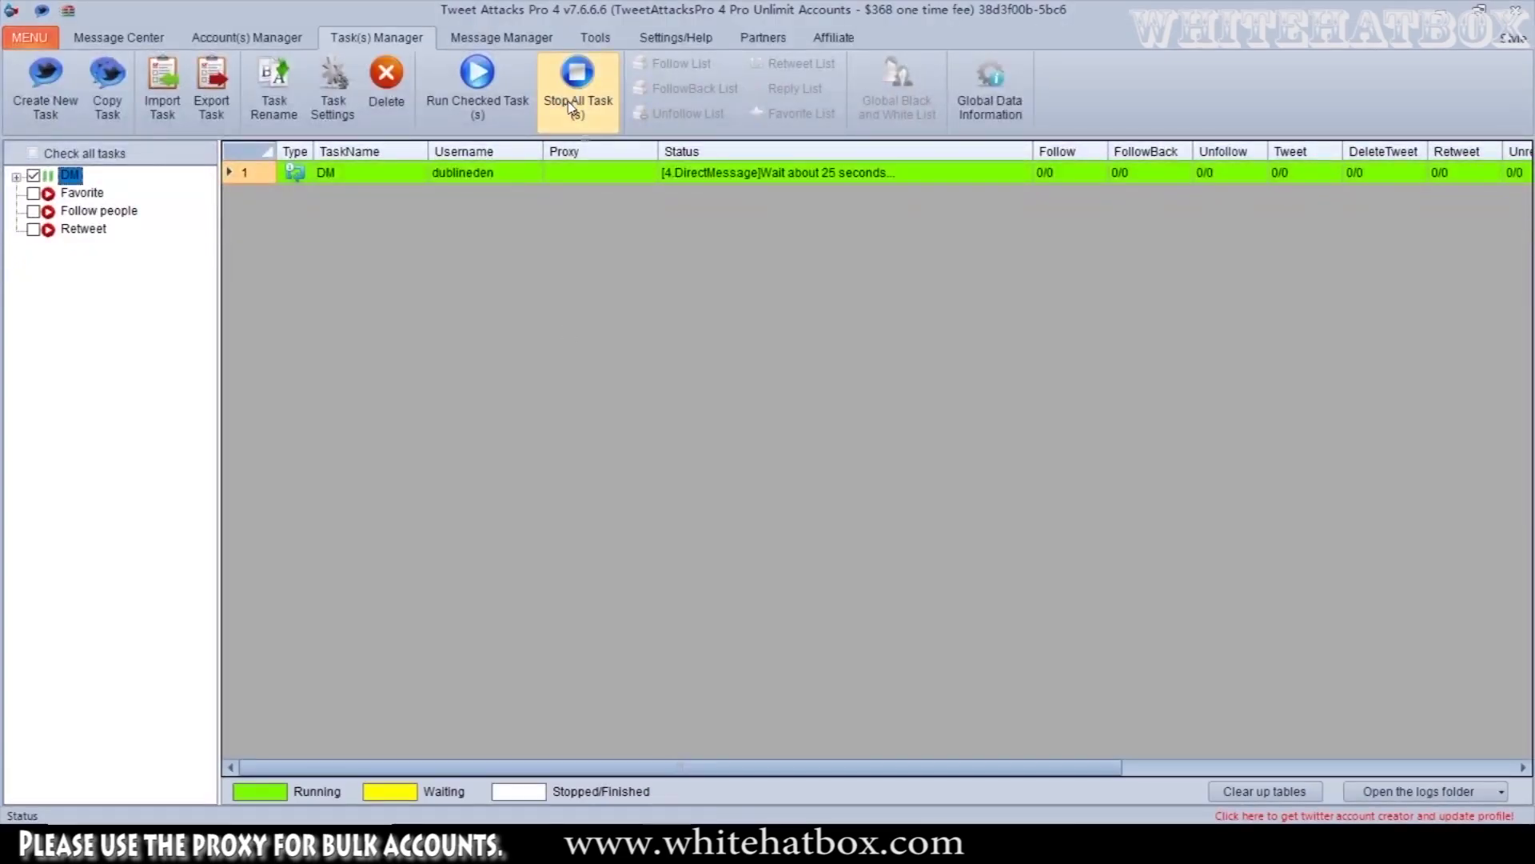
pyautogui.click(577, 80)
pyautogui.click(748, 487)
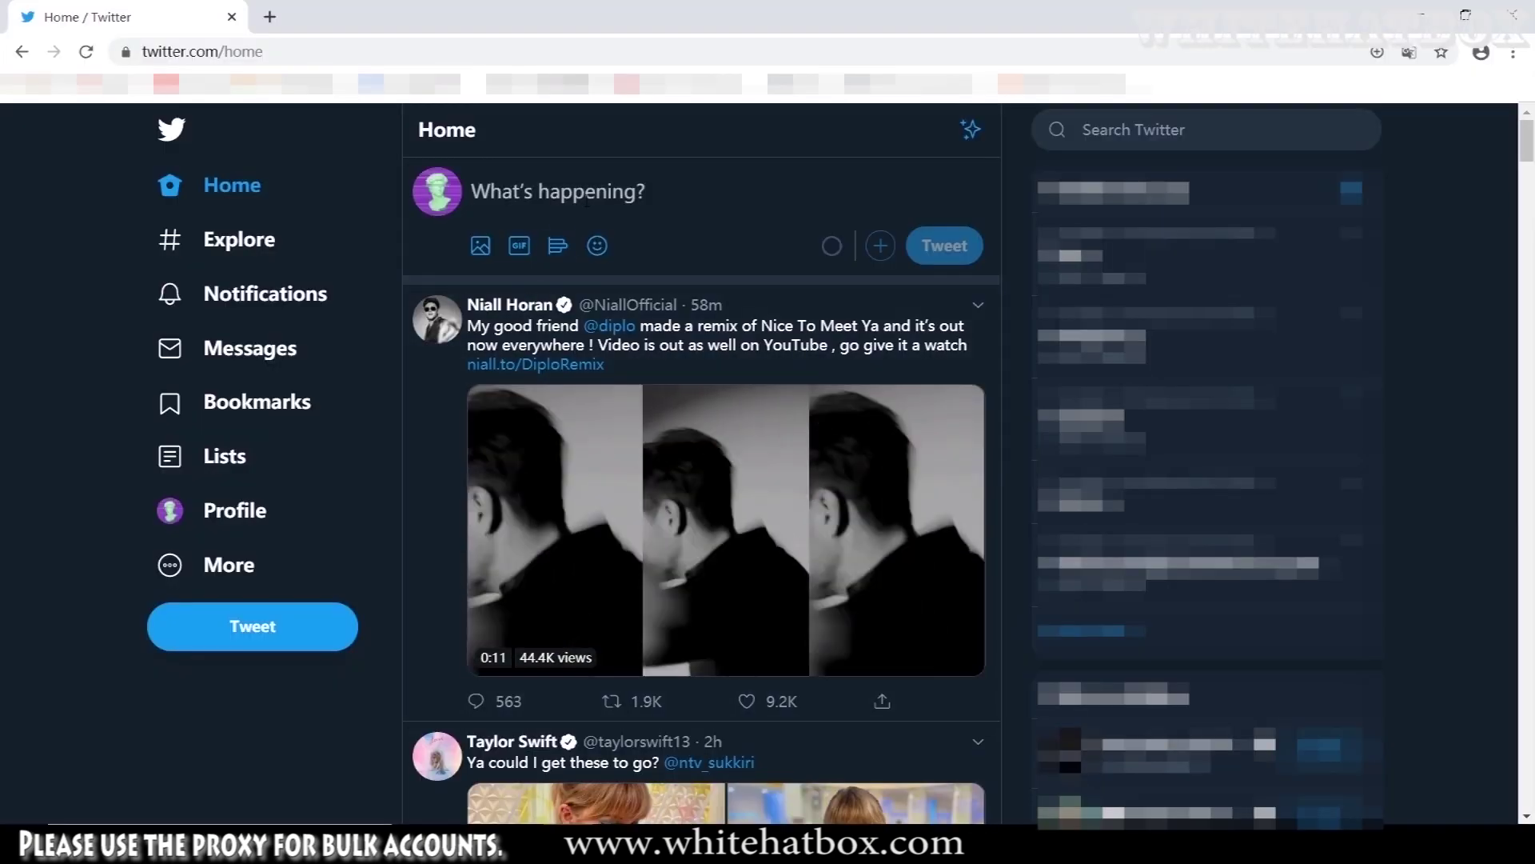
# - Post the French self-introduction greeting tweet and select its posted text
pyautogui.write('Bo')
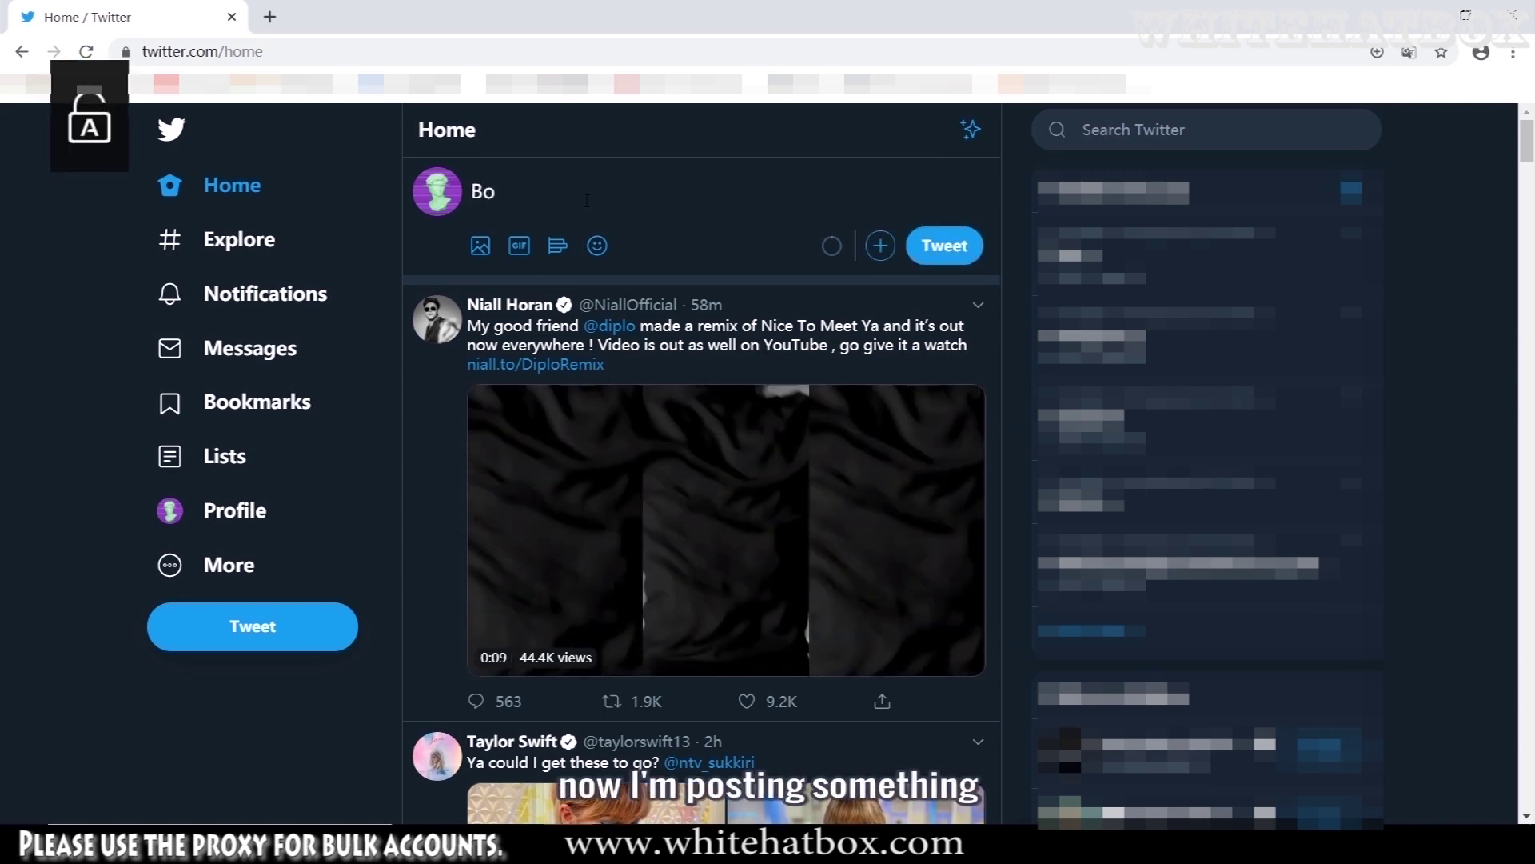
pyautogui.write('njour!')
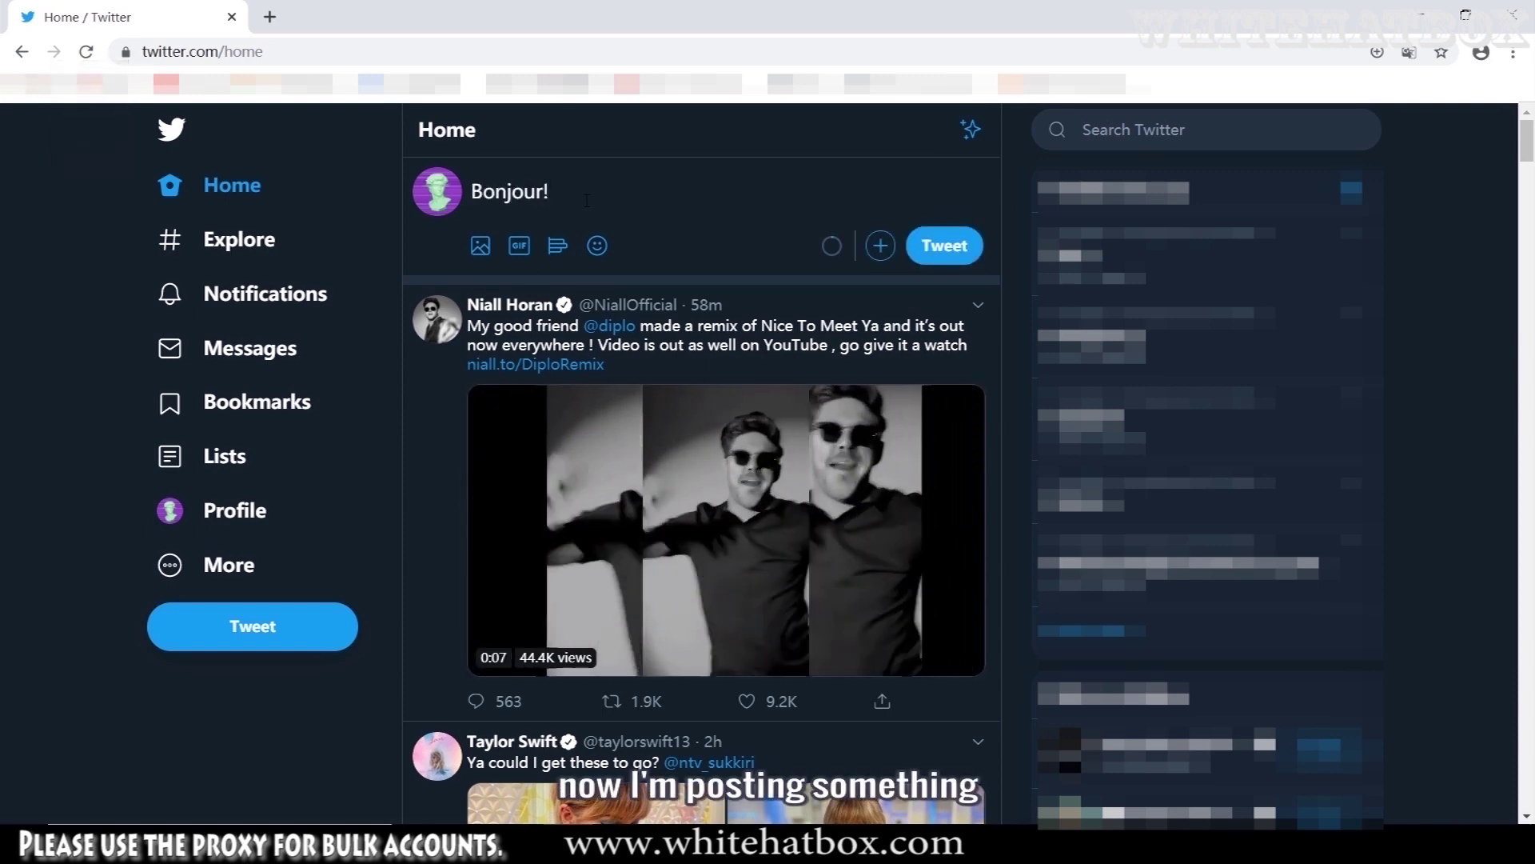
pyautogui.write(' J')
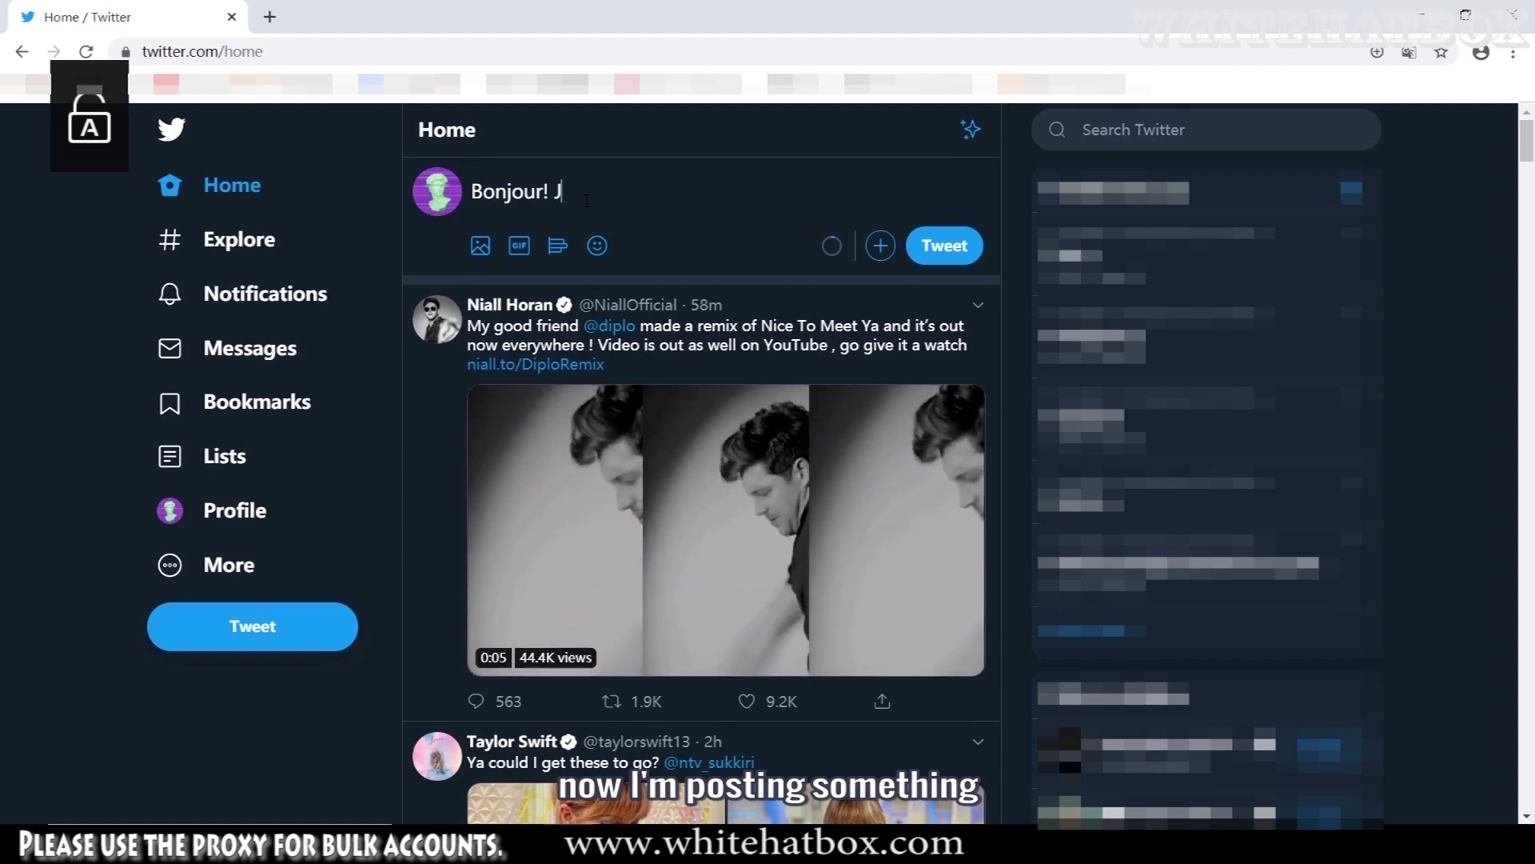
pyautogui.write('e suis')
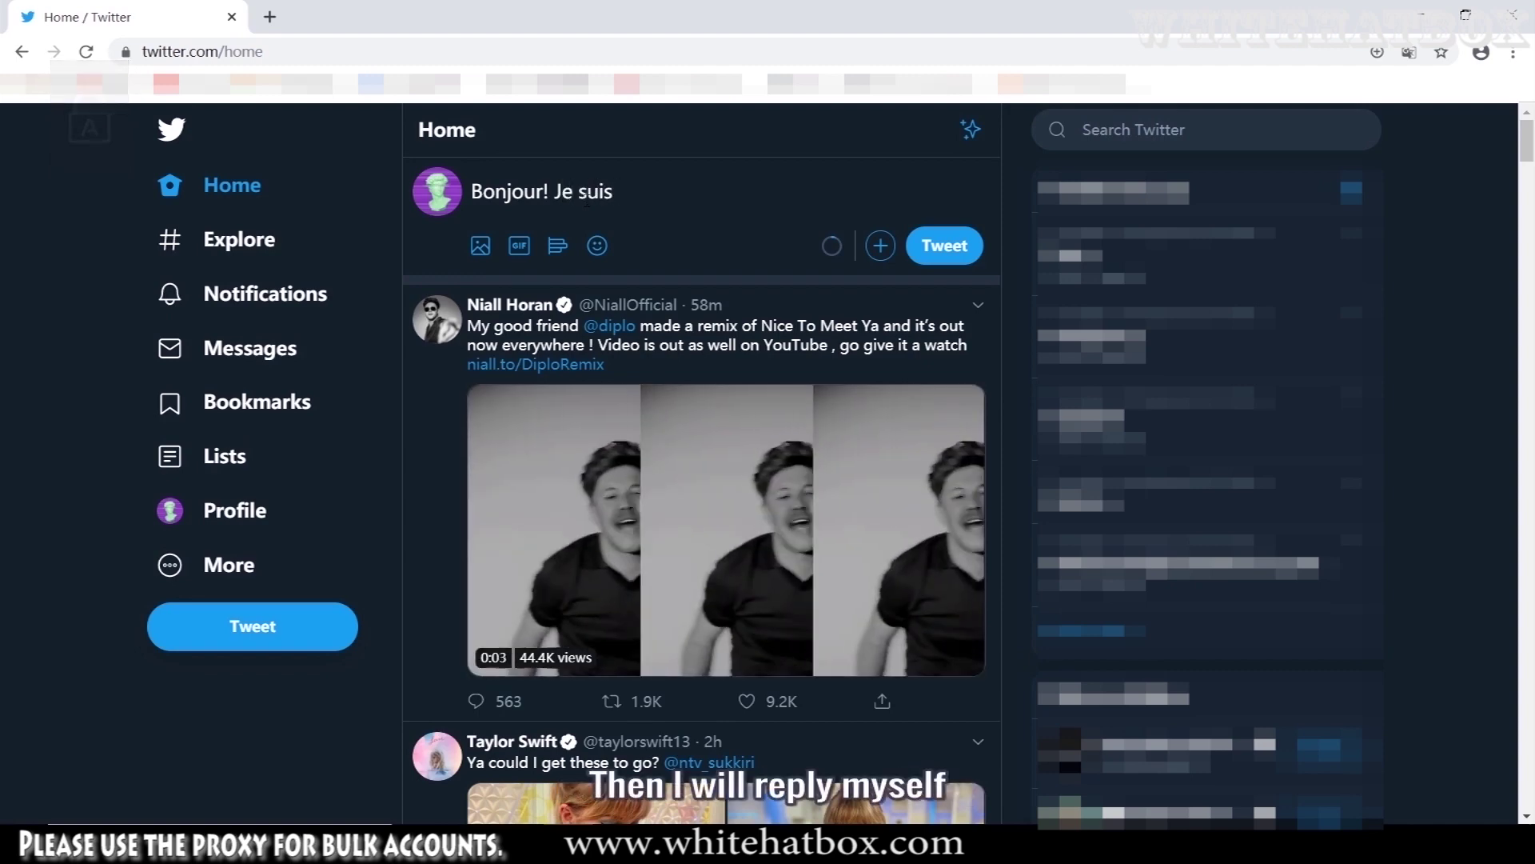
pyautogui.write(' Lesombres')
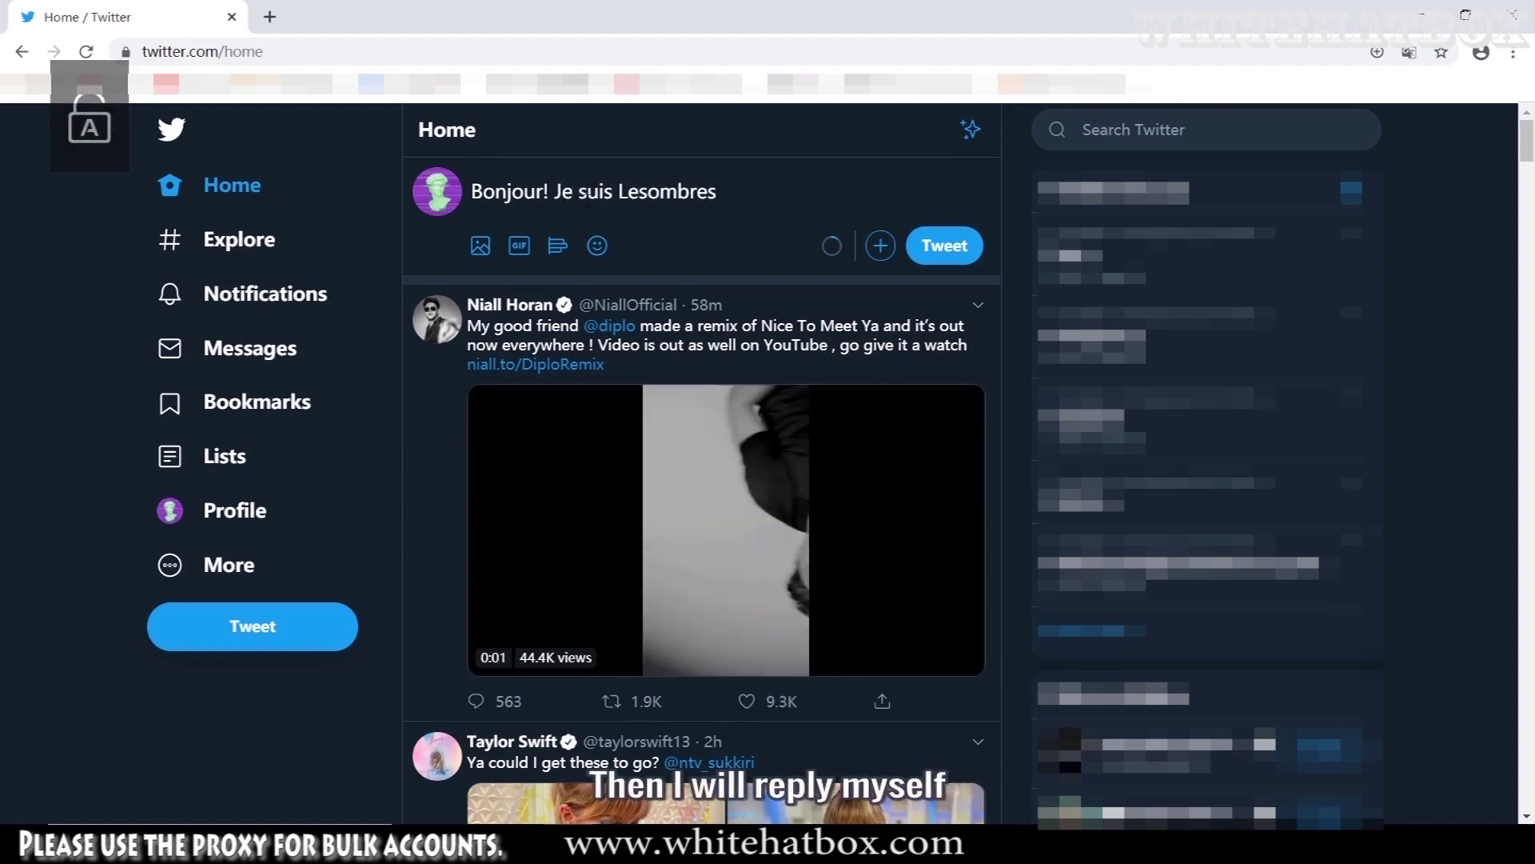
pyautogui.write('! enchantee!')
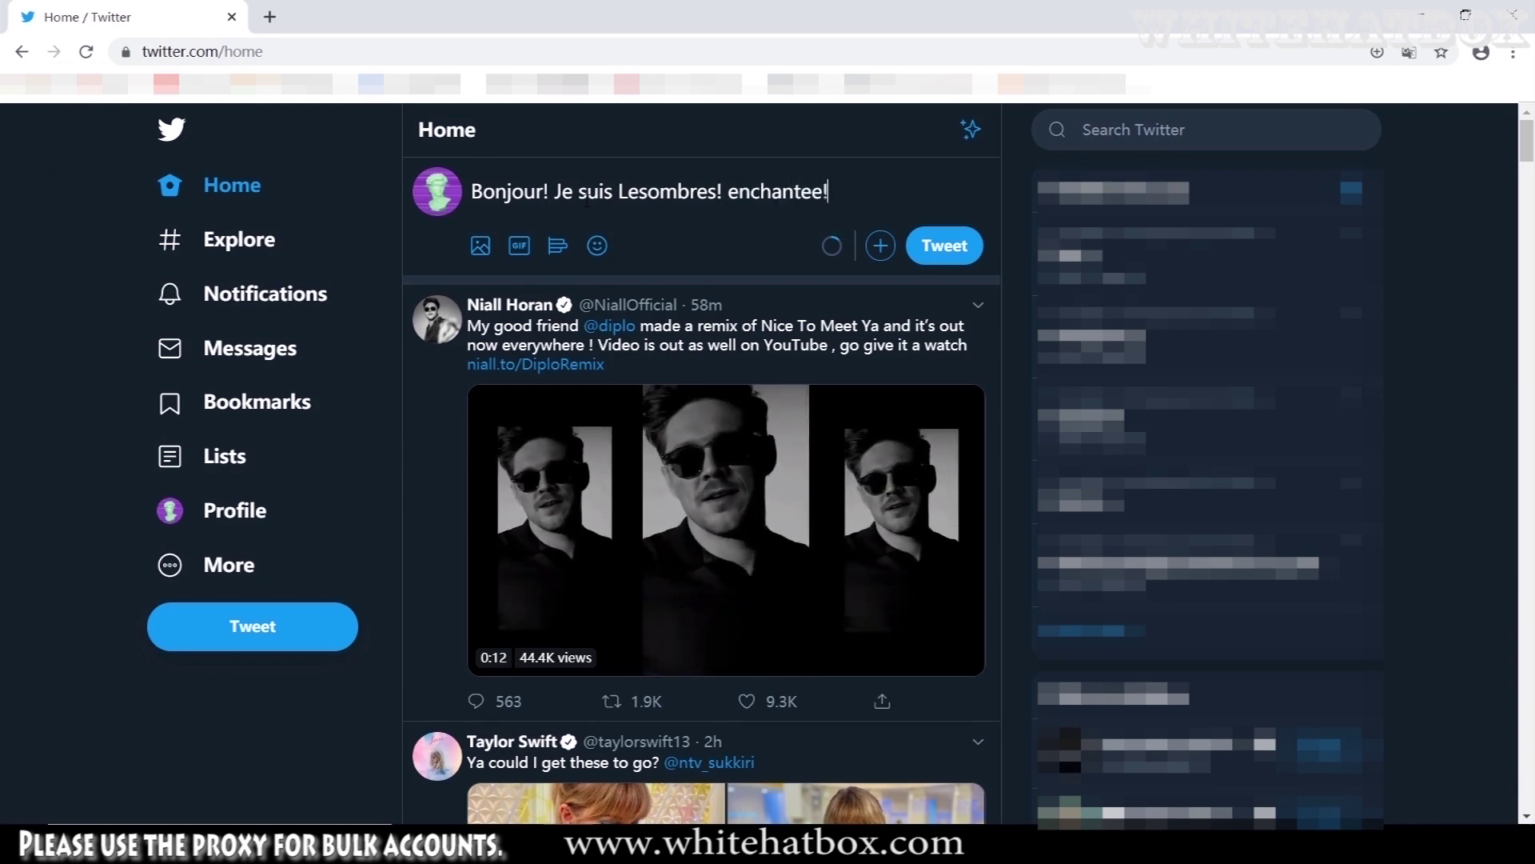
pyautogui.click(970, 247)
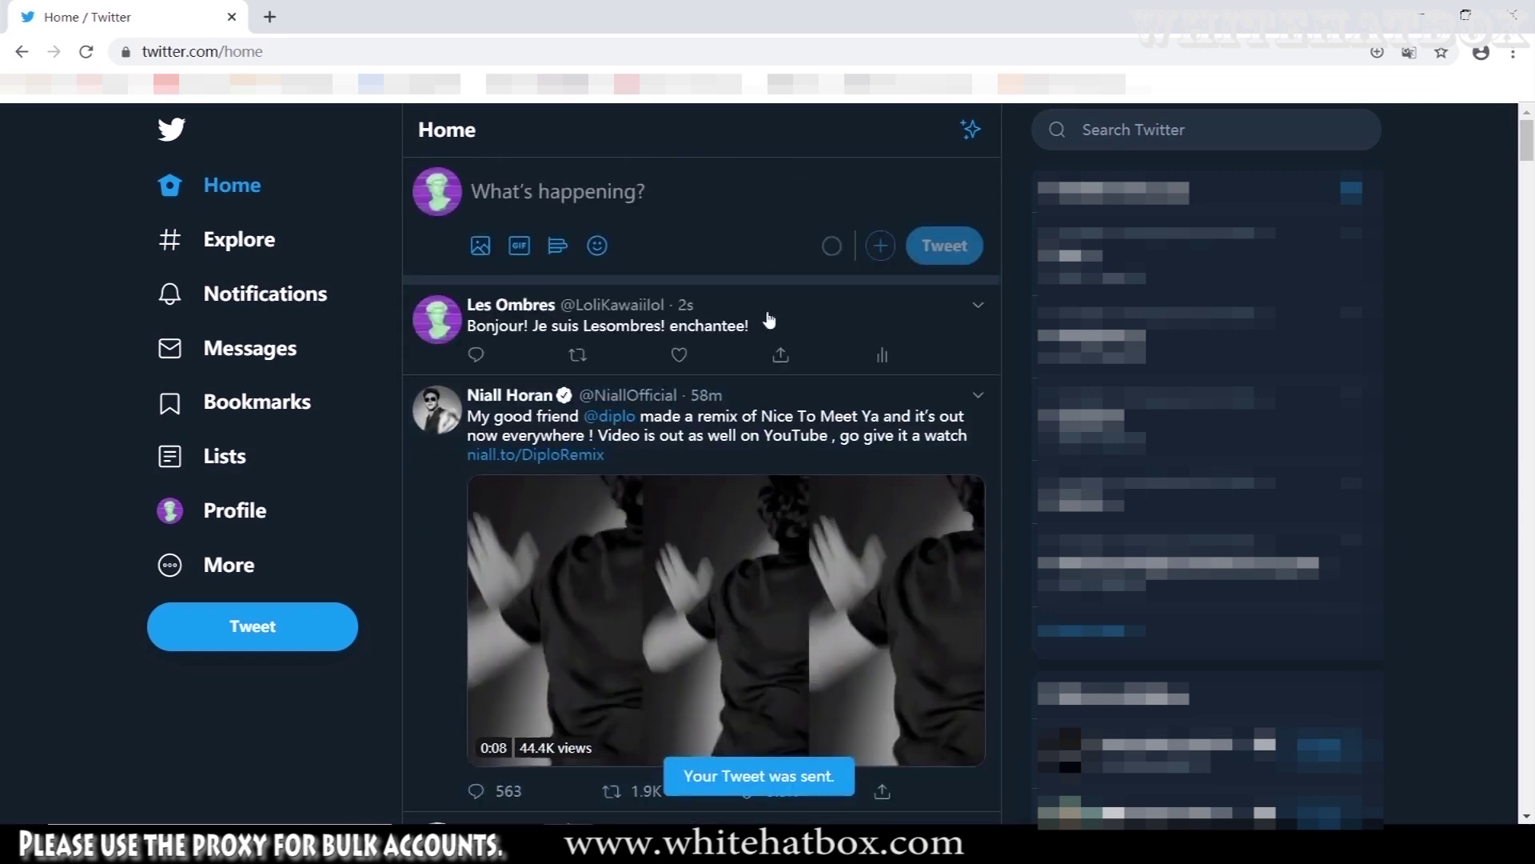
pyautogui.moveTo(761, 338); pyautogui.dragTo(469, 332)
pyautogui.hotkey('ctrl', 'c')
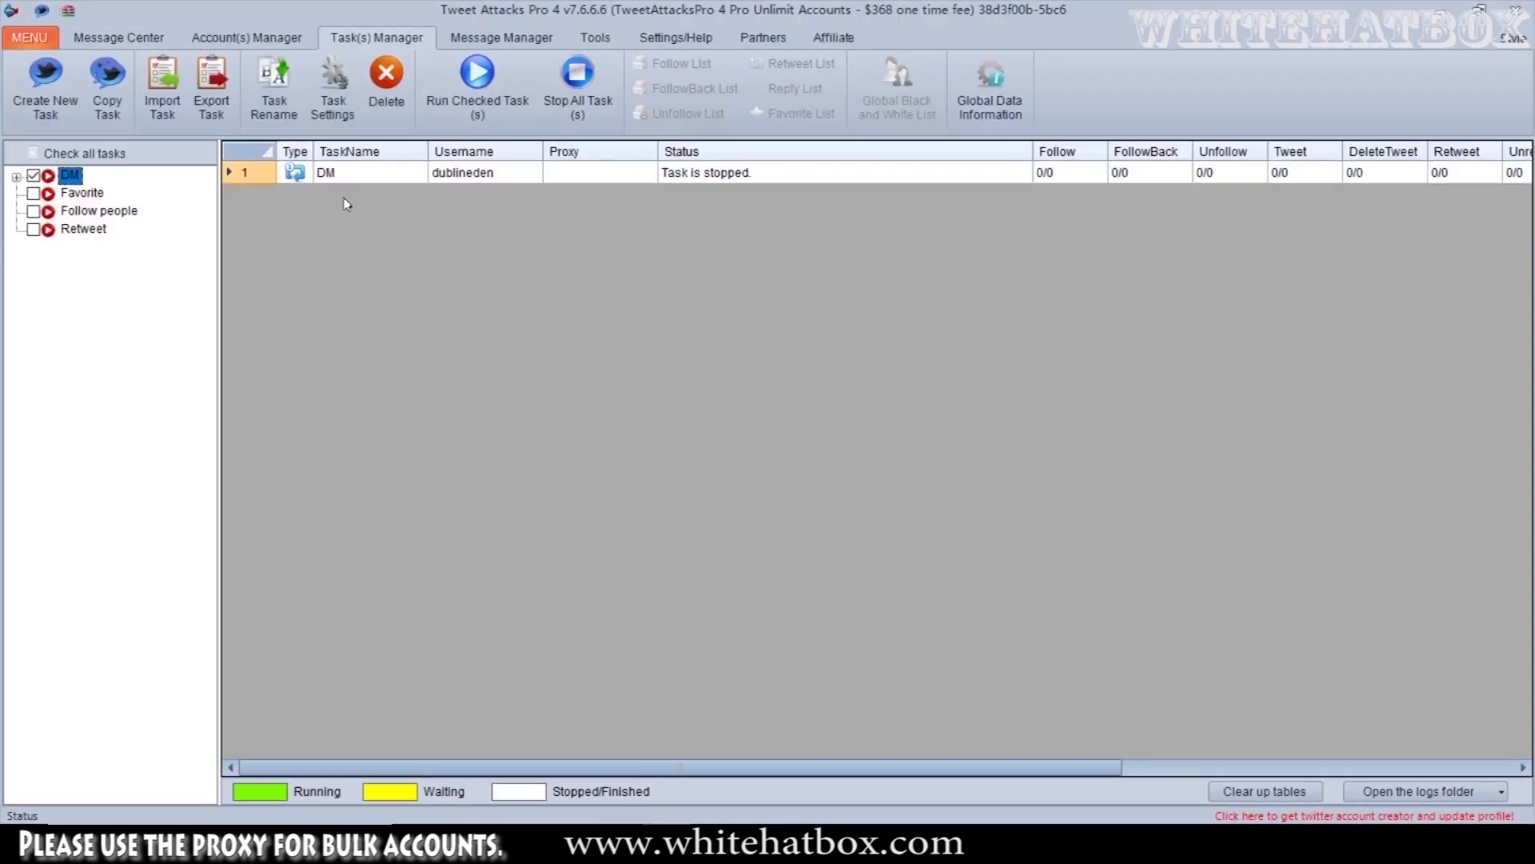
# - Untick the DM task and create a new task named 'Reply'
pyautogui.click(33, 176)
pyautogui.click(45, 84)
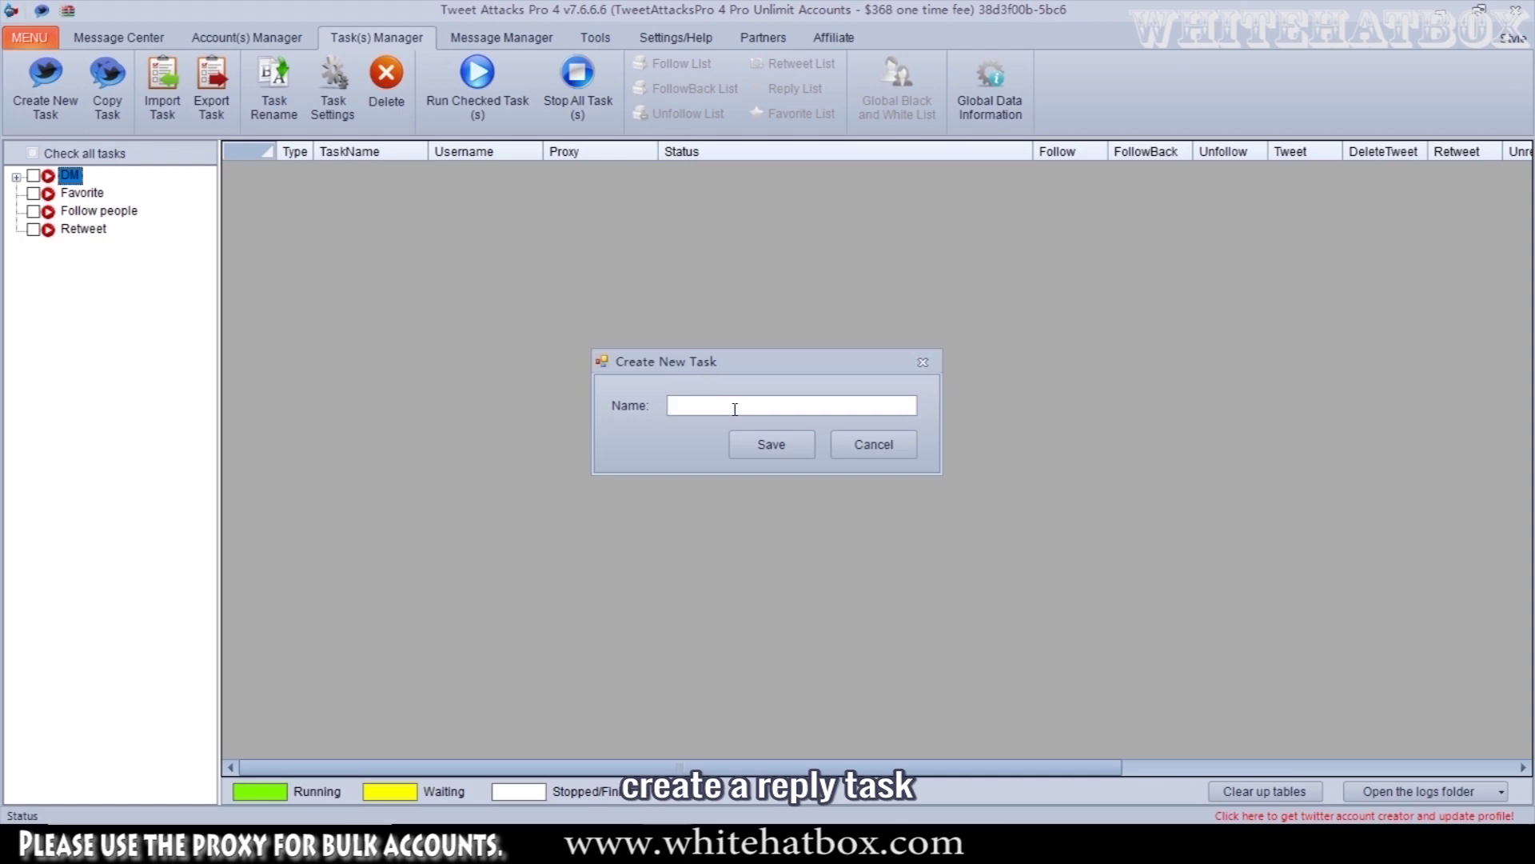
pyautogui.write('Reply')
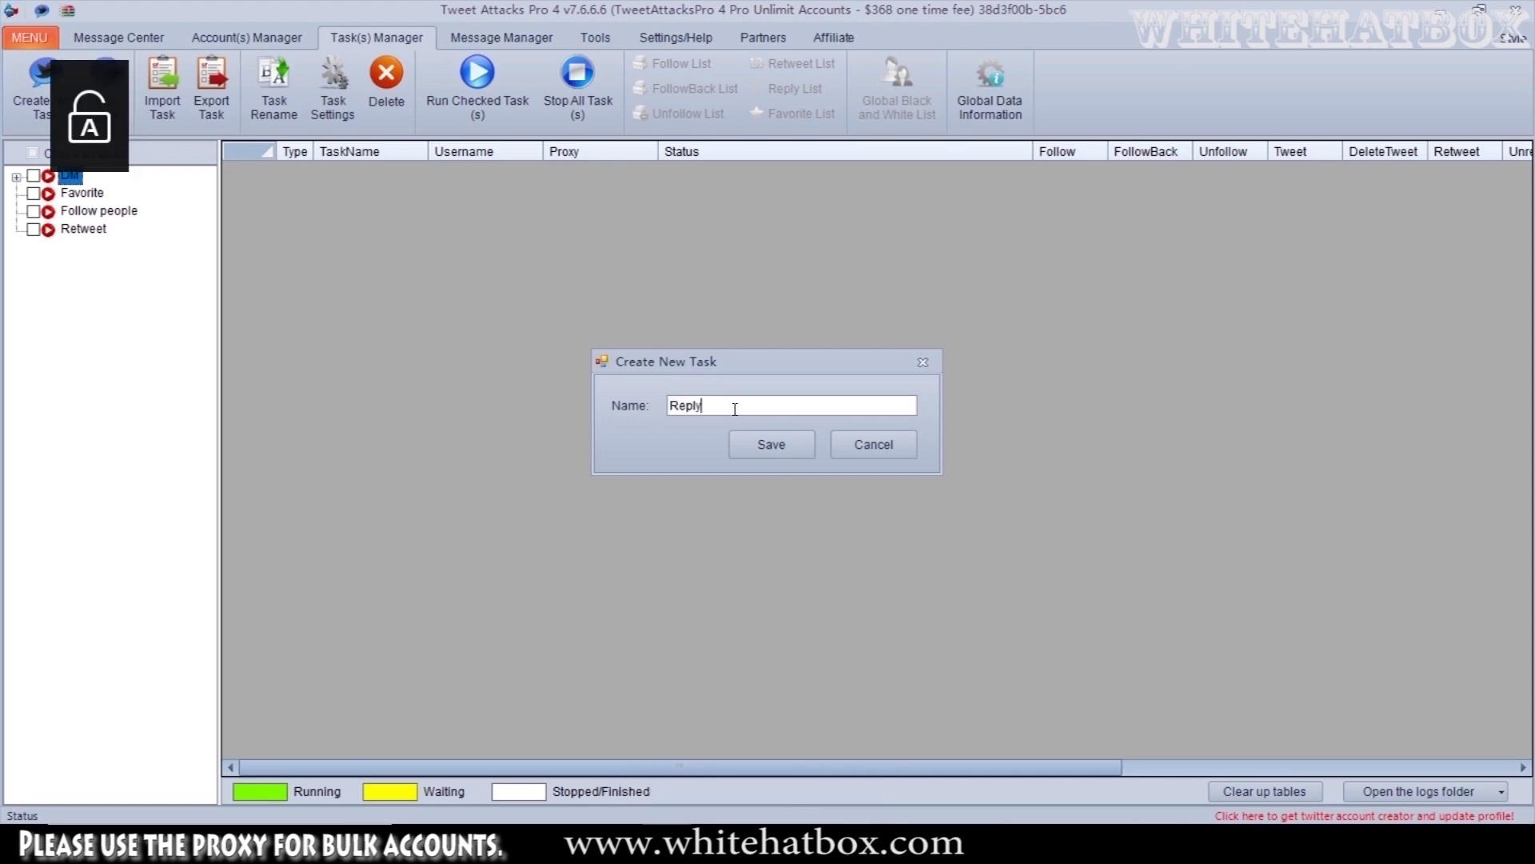
pyautogui.click(771, 445)
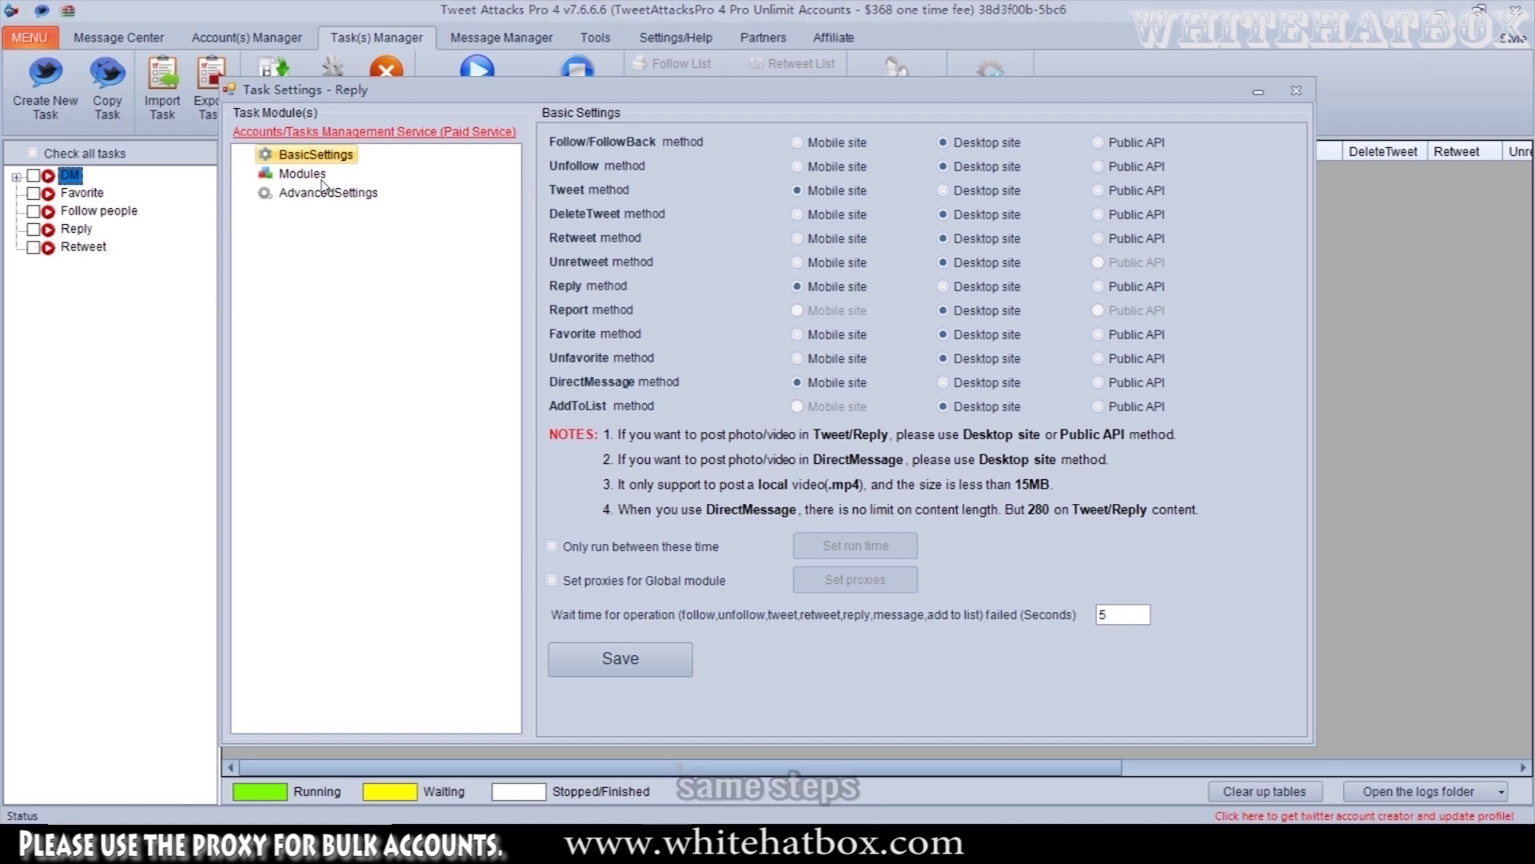
# - Add a Search module with the pasted greeting as keyword, searching Tweets, and save it
pyautogui.click(312, 174)
pyautogui.rightClick(321, 183)
pyautogui.moveTo(356, 195)
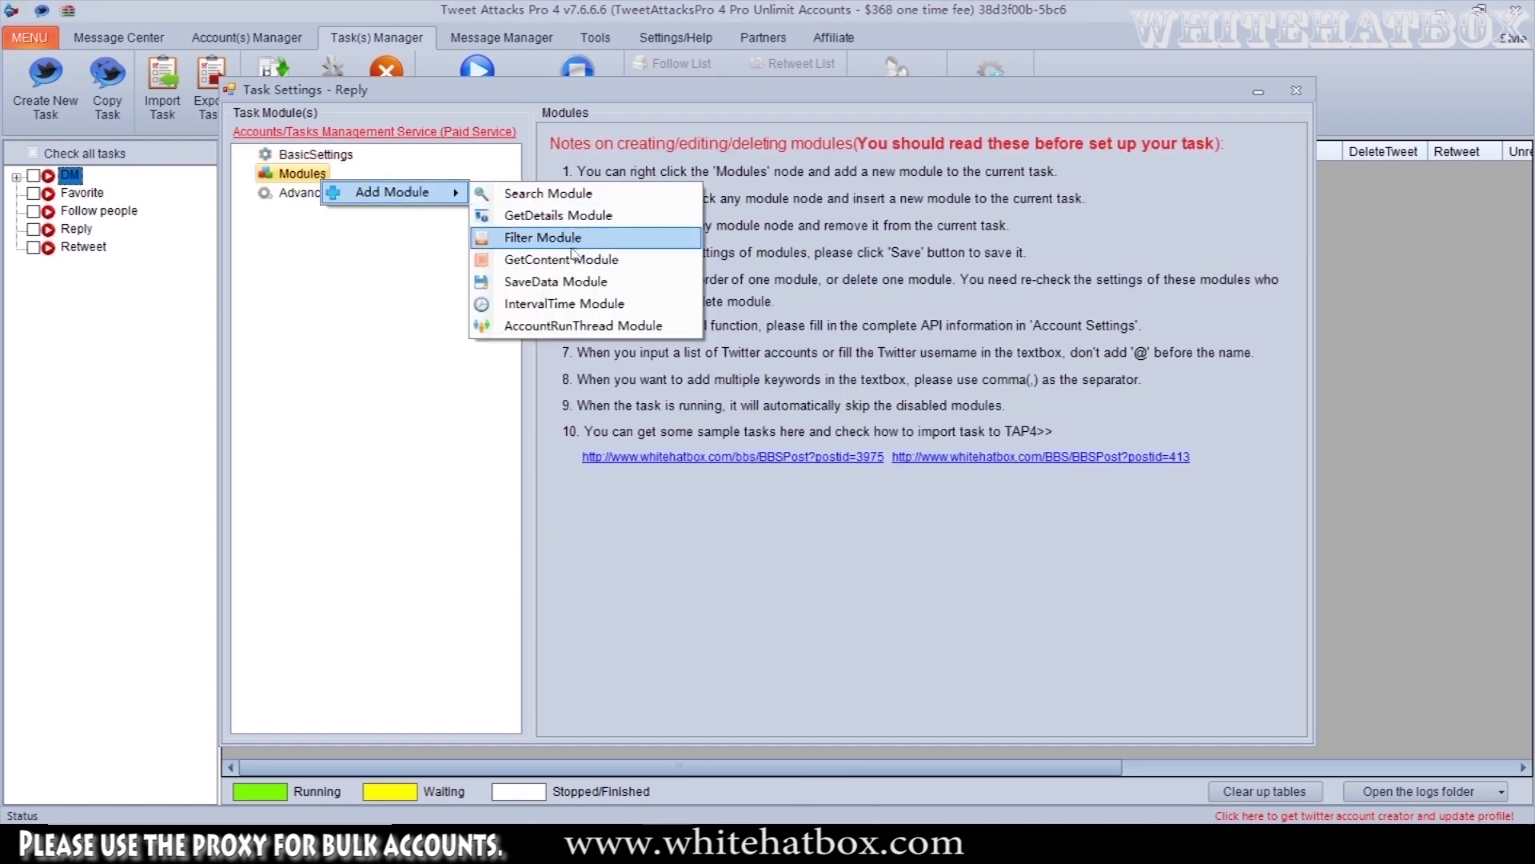
pyautogui.click(592, 200)
pyautogui.click(322, 194)
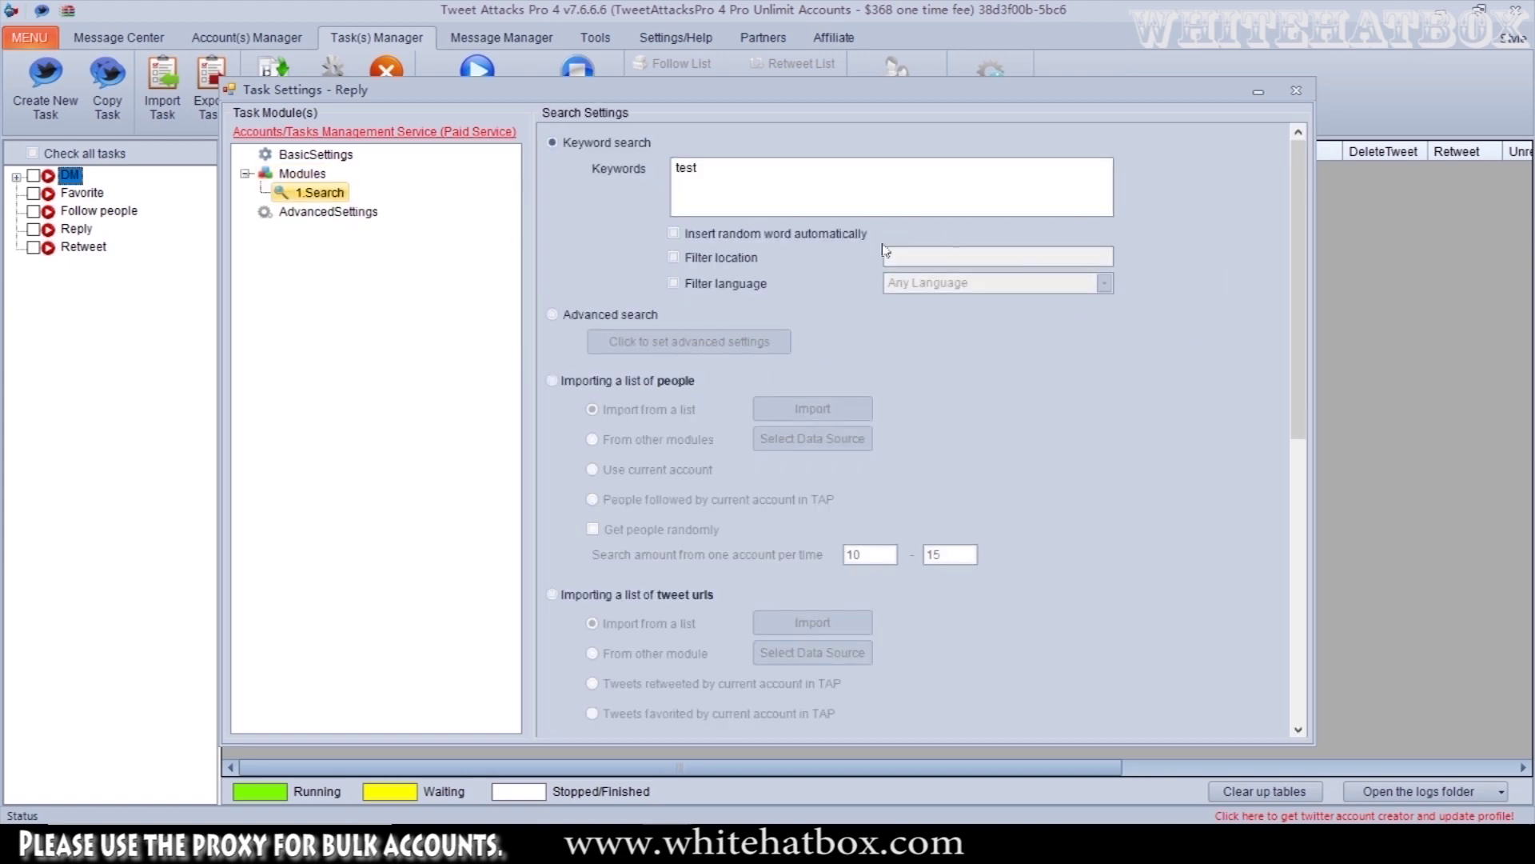
pyautogui.hotkey('ctrl', 'v')
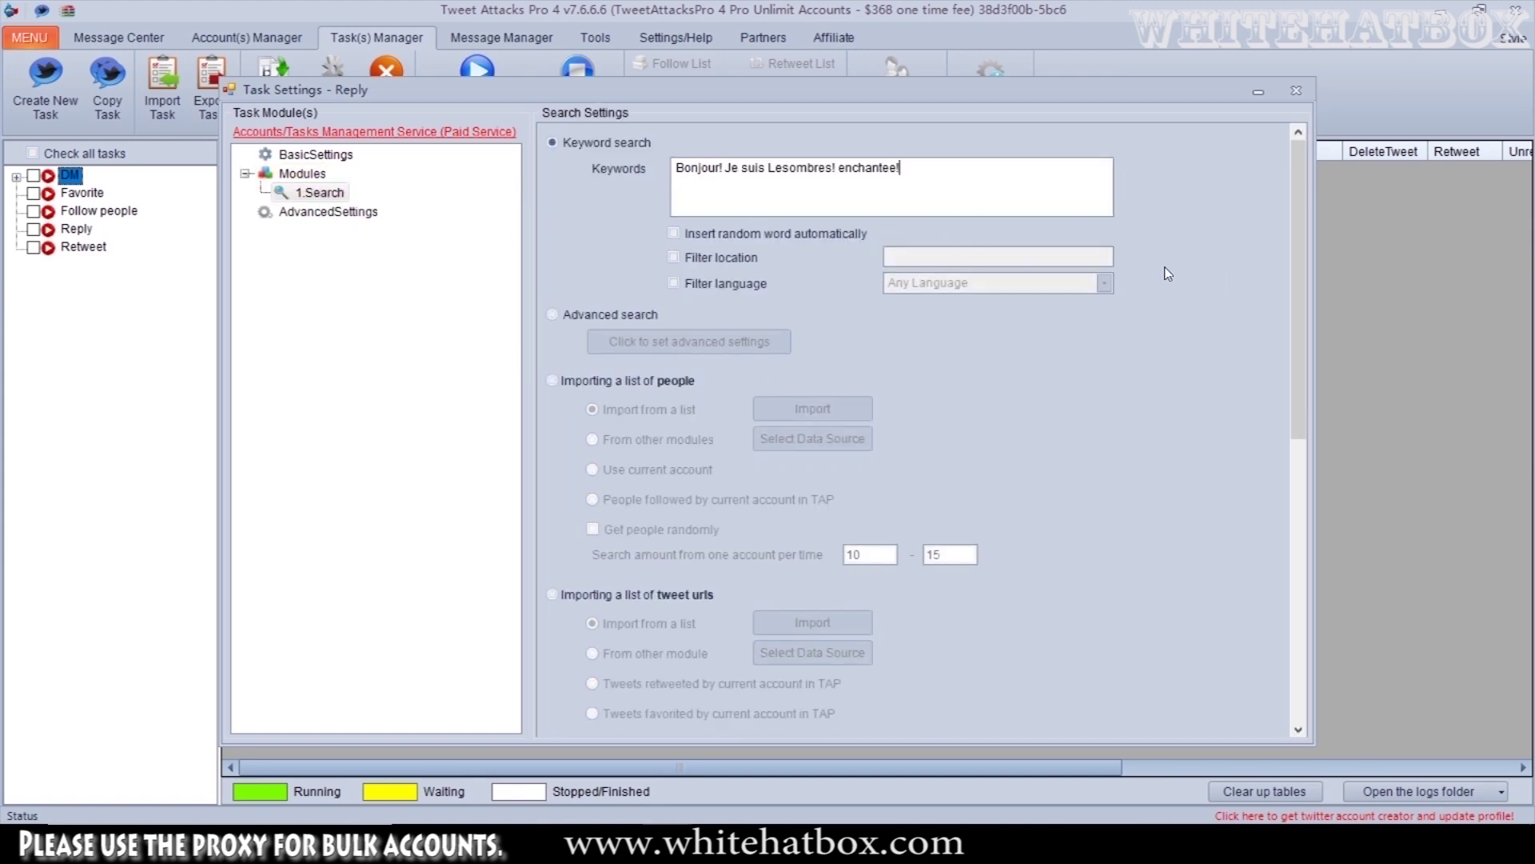
pyautogui.scroll(-6, 1167, 382)
pyautogui.click(886, 418)
pyautogui.click(632, 700)
pyautogui.click(769, 485)
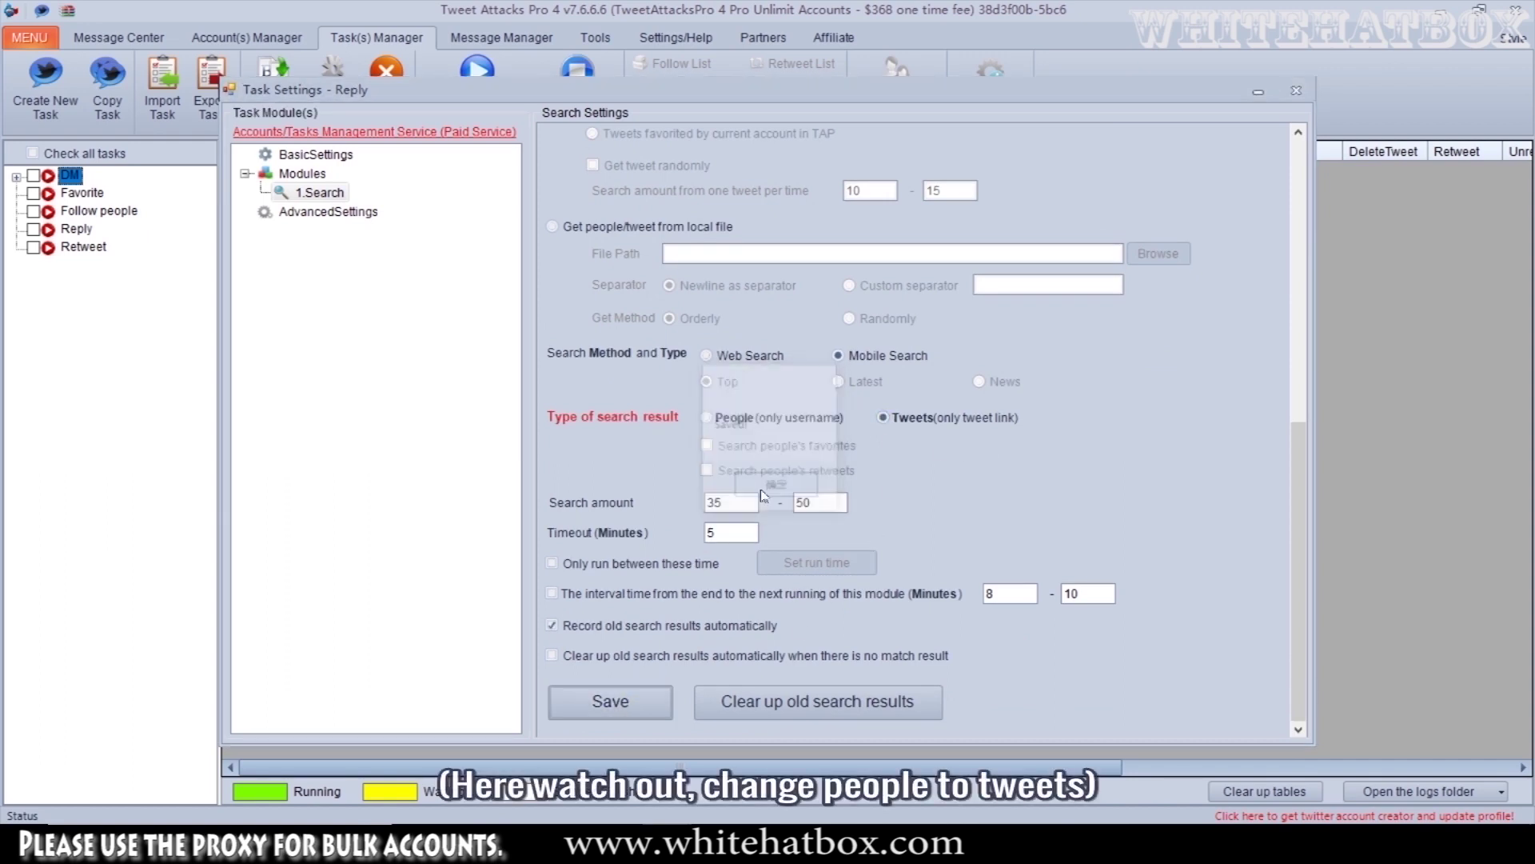
# - In Message Manager, create a 'reply' category holding a new message named 'reply'
pyautogui.click(1296, 90)
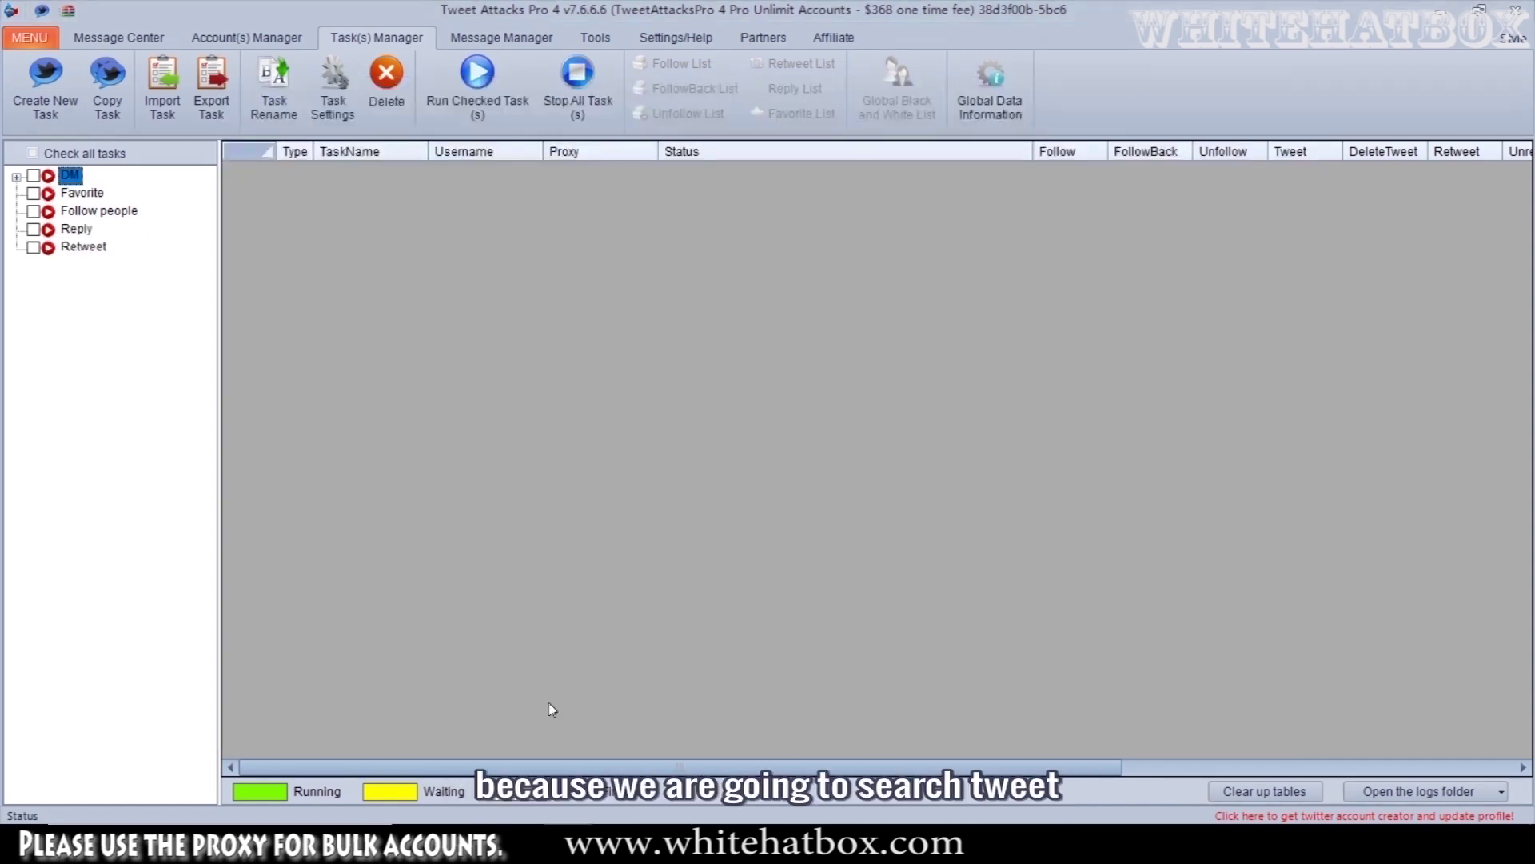
pyautogui.click(472, 39)
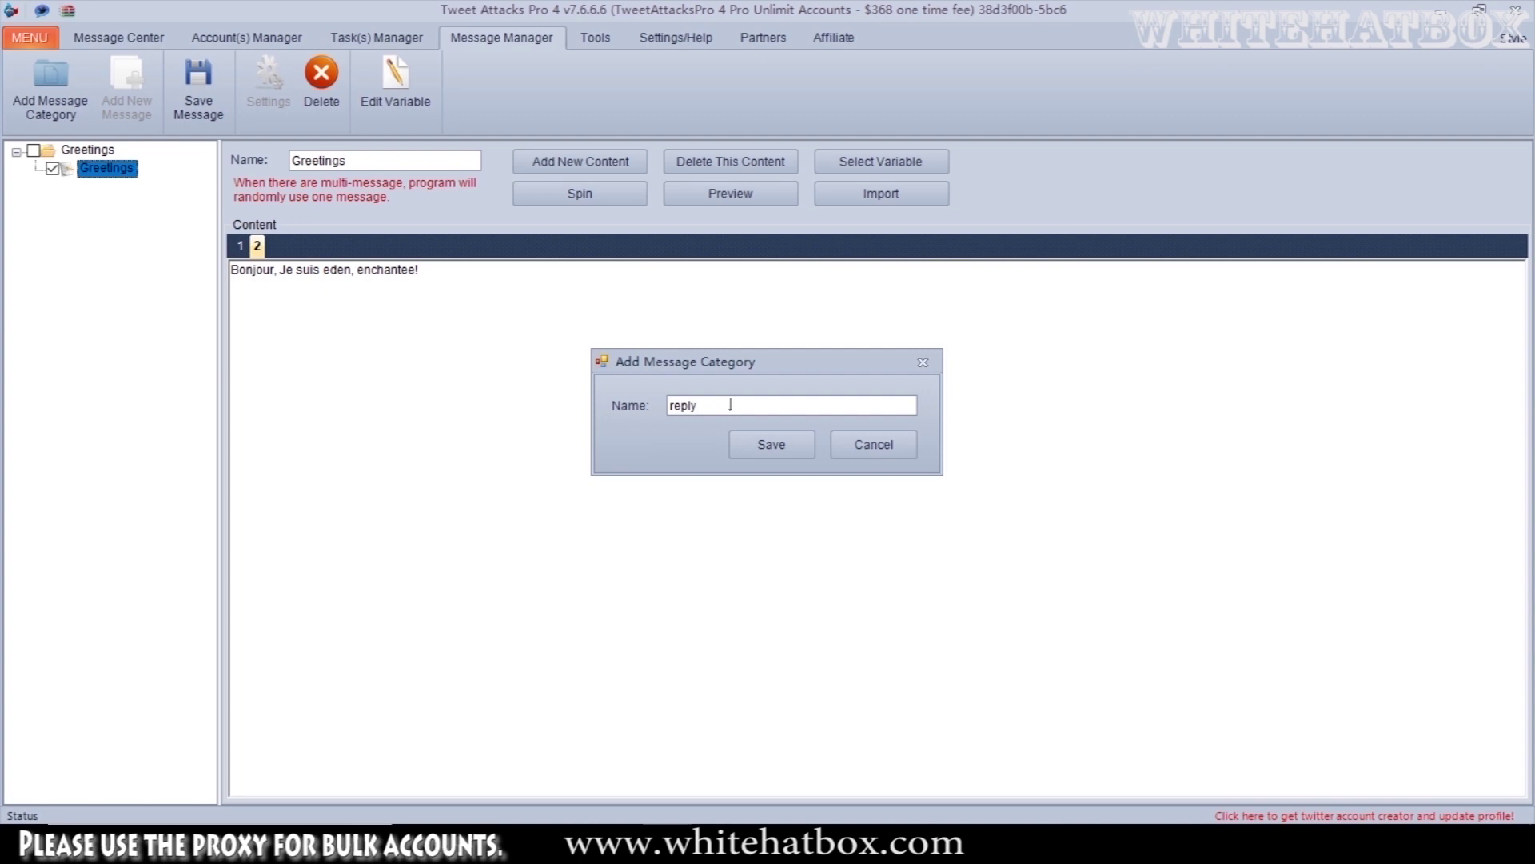
pyautogui.click(771, 444)
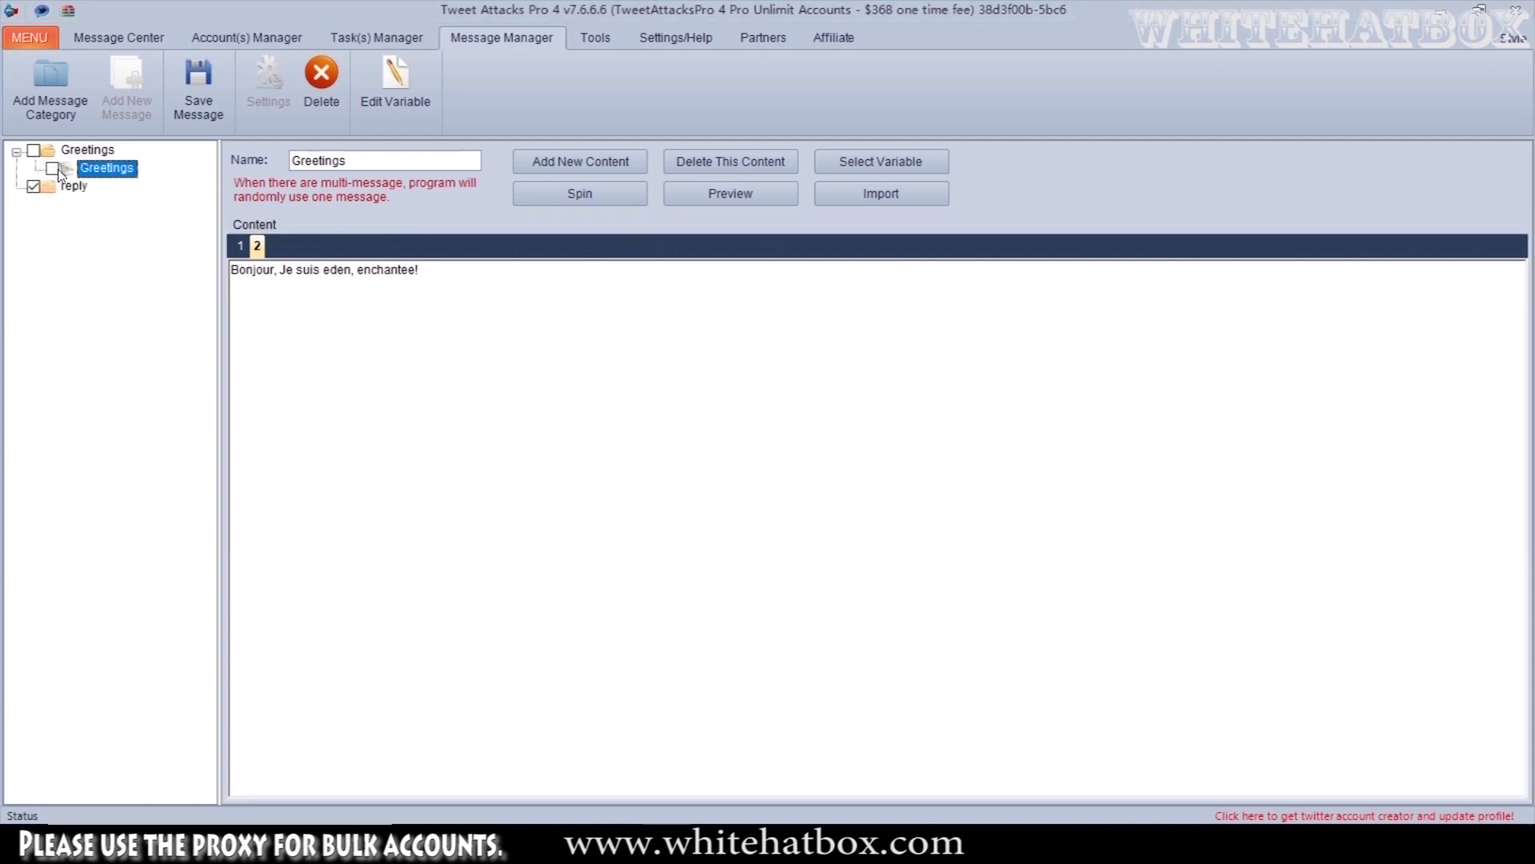
pyautogui.click(83, 191)
pyautogui.click(126, 88)
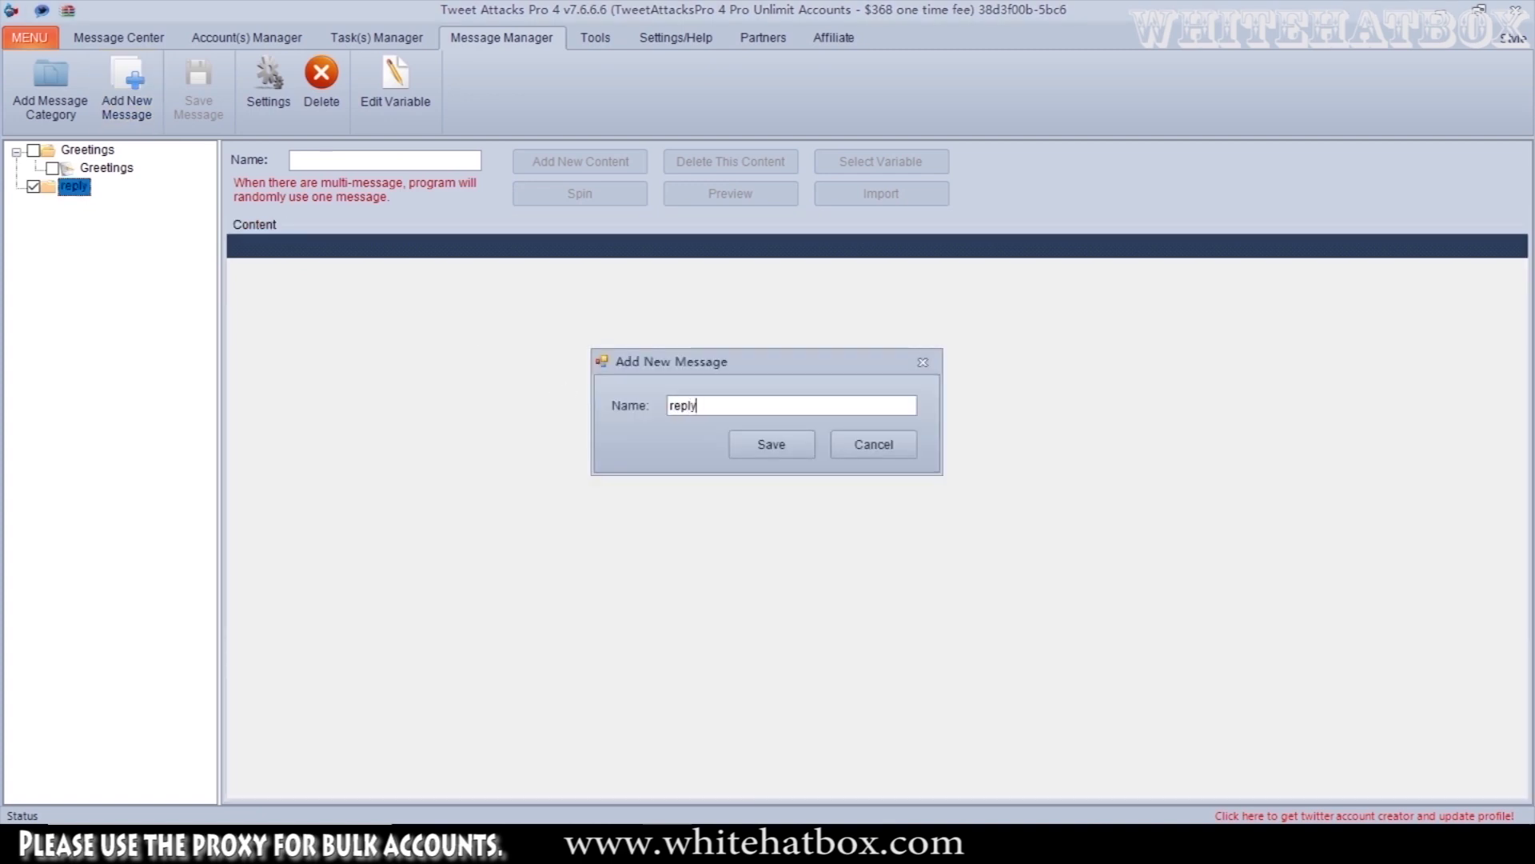
pyautogui.click(770, 444)
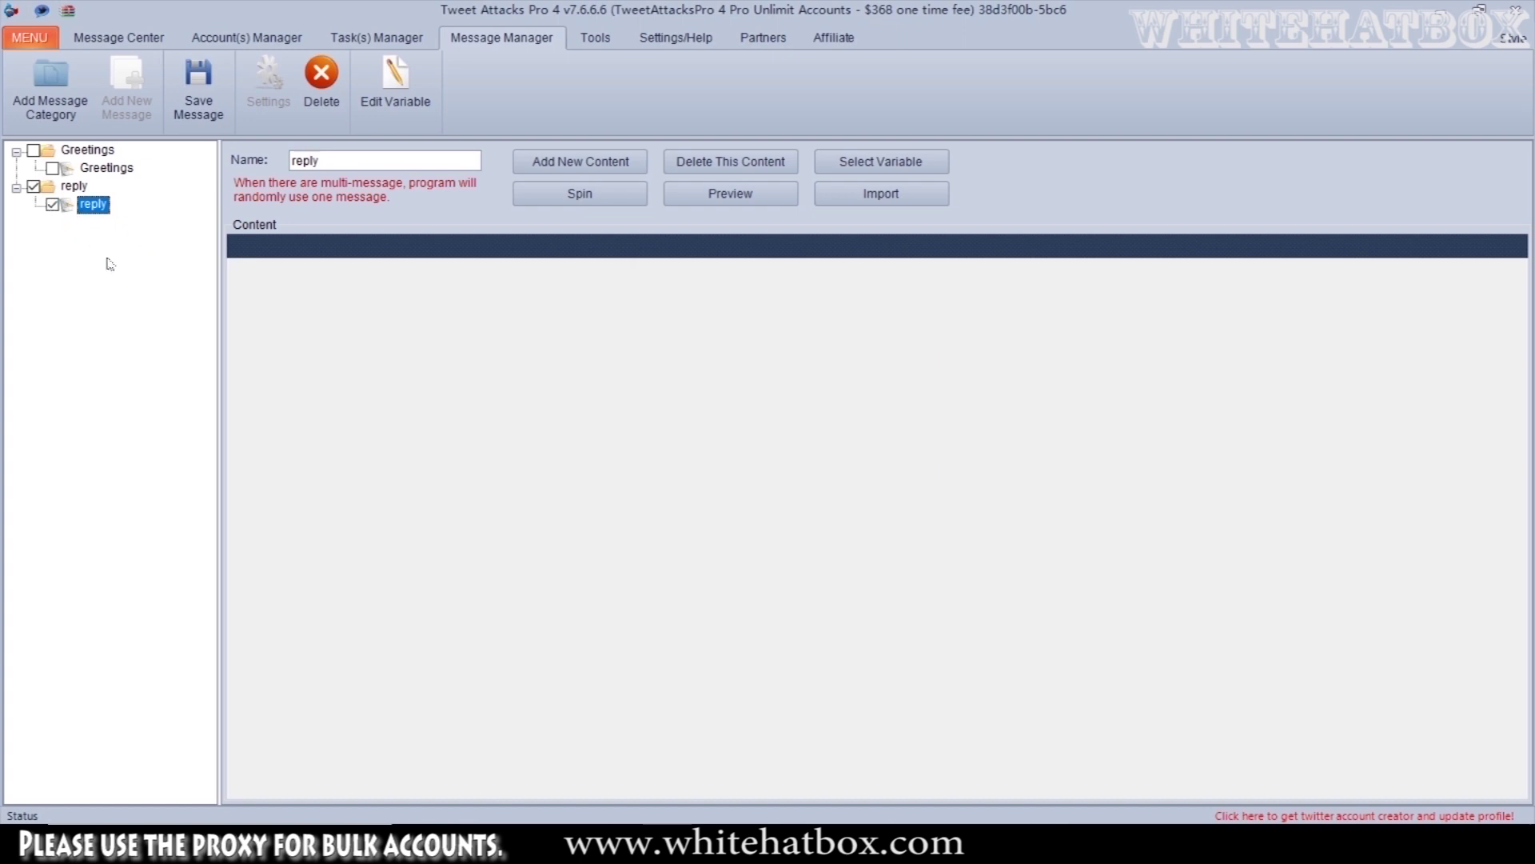
# - Give the message the content 'It's good, I like it! thanks!', save it, and return to the task list
pyautogui.click(581, 162)
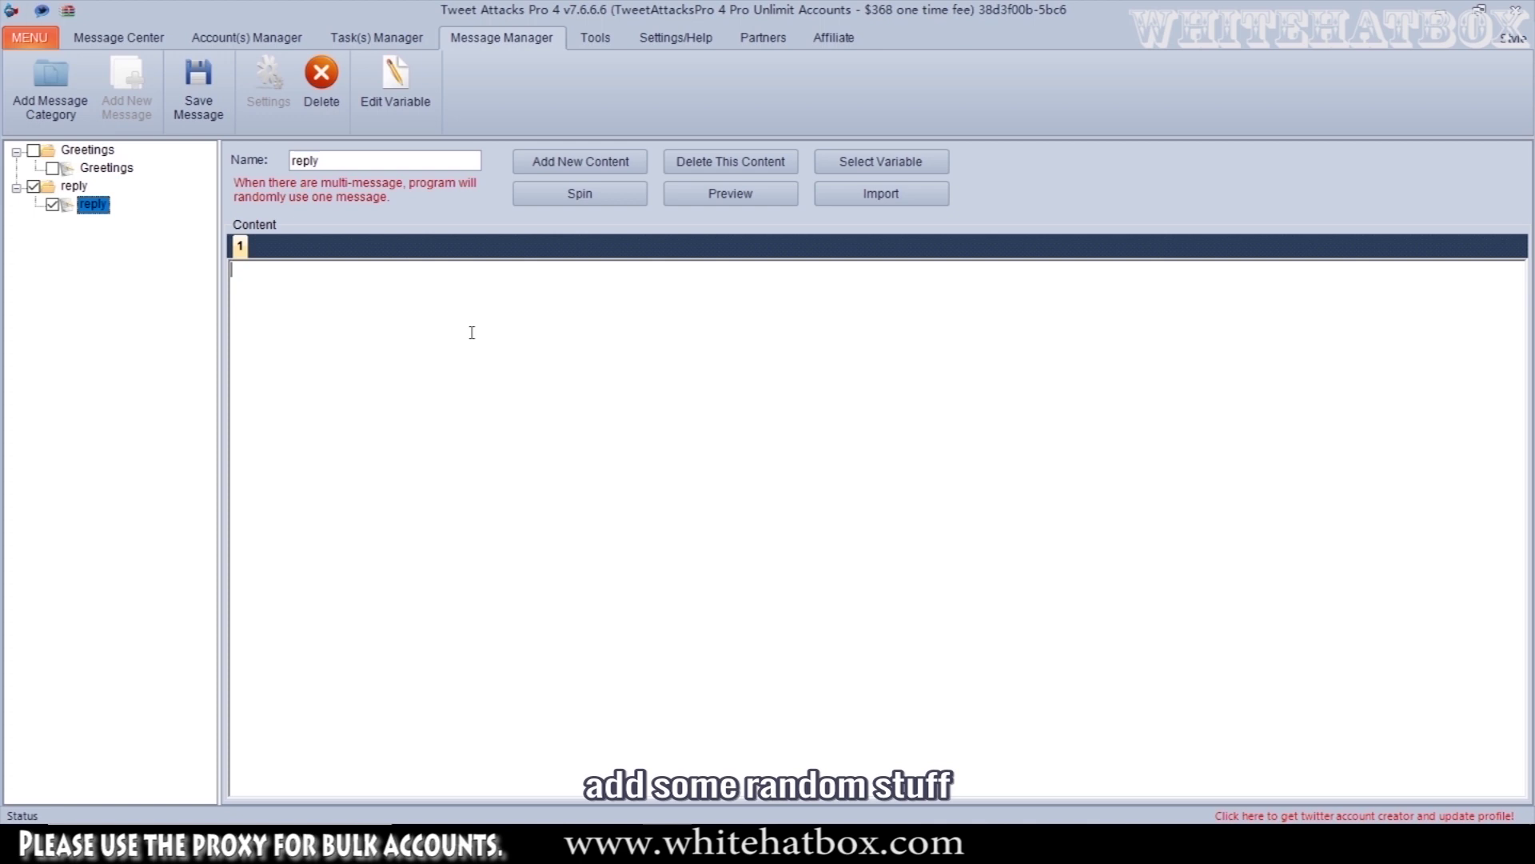
pyautogui.press('capslock')
pyautogui.write('It')
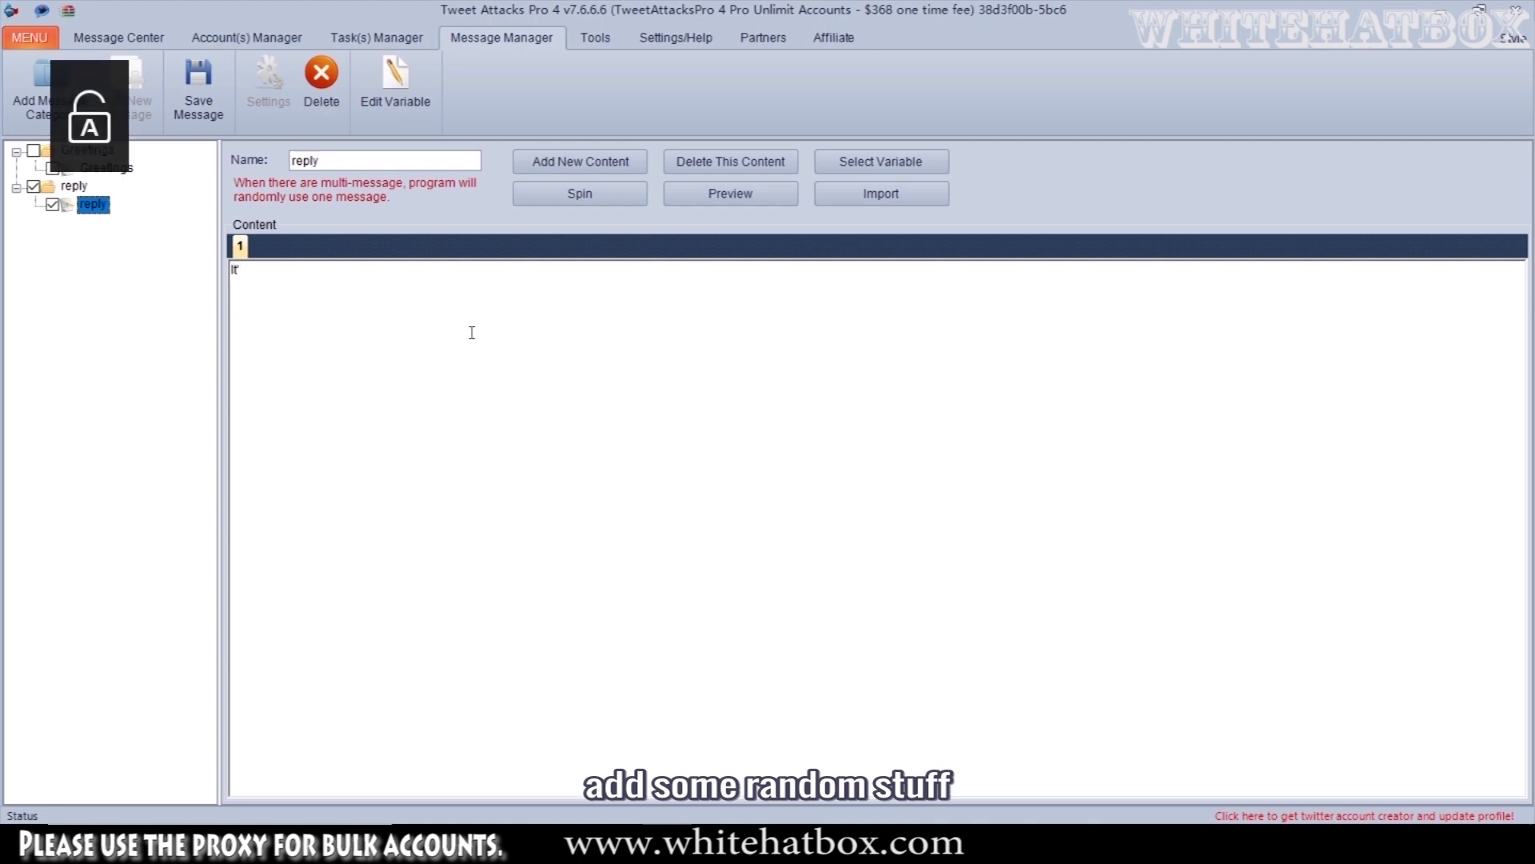
pyautogui.write("'s good, I like it!")
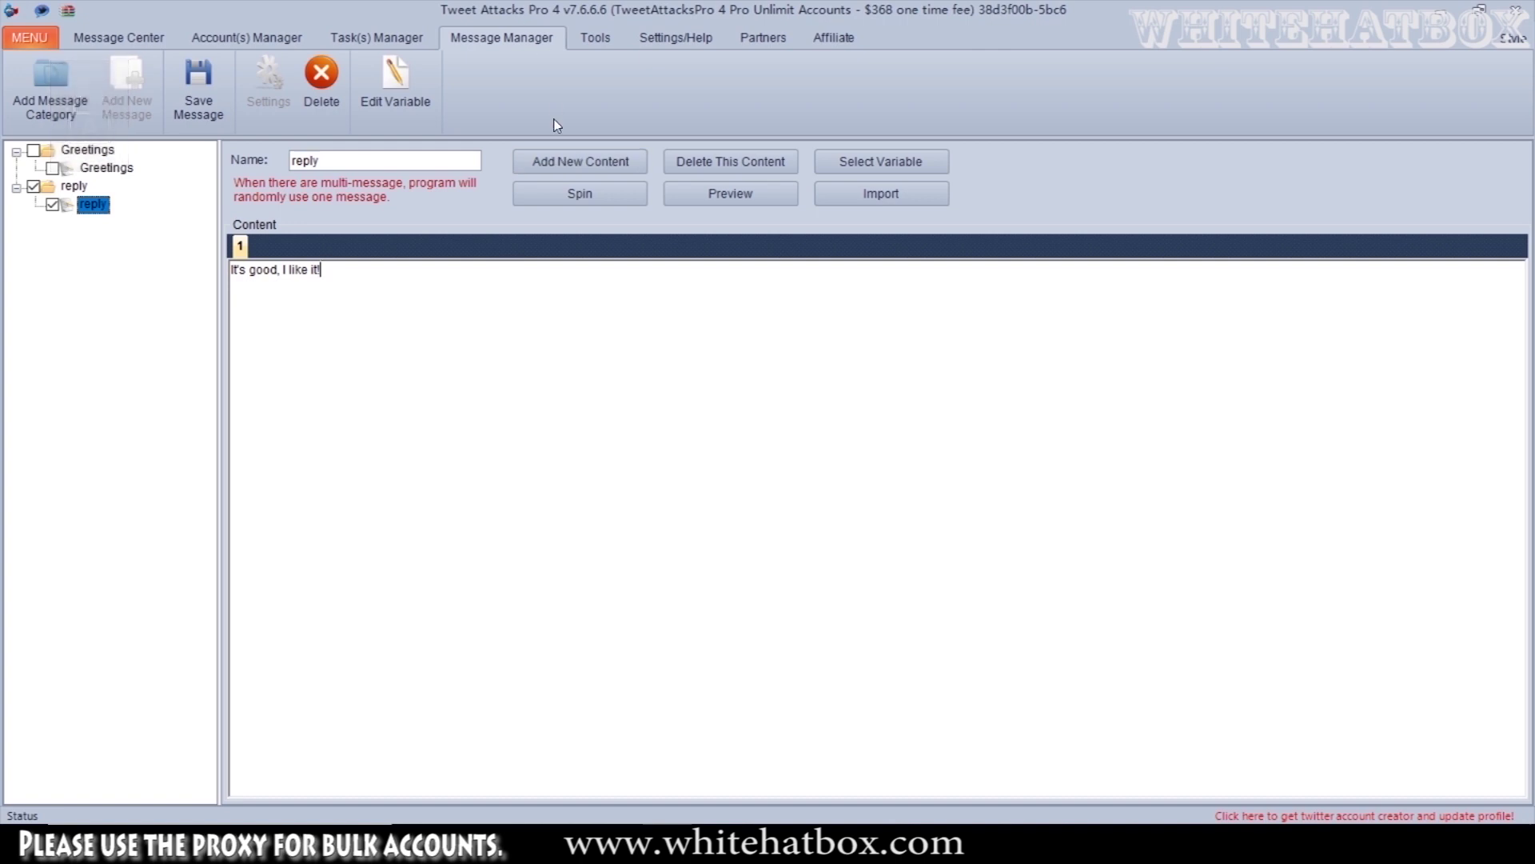
pyautogui.write(' thanks yo')
pyautogui.press('BackSpace')
pyautogui.press('BackSpace')
pyautogui.press('BackSpace')
pyautogui.write('1')
pyautogui.press('BackSpace')
pyautogui.write('!')
pyautogui.click(199, 89)
pyautogui.click(767, 488)
pyautogui.click(338, 39)
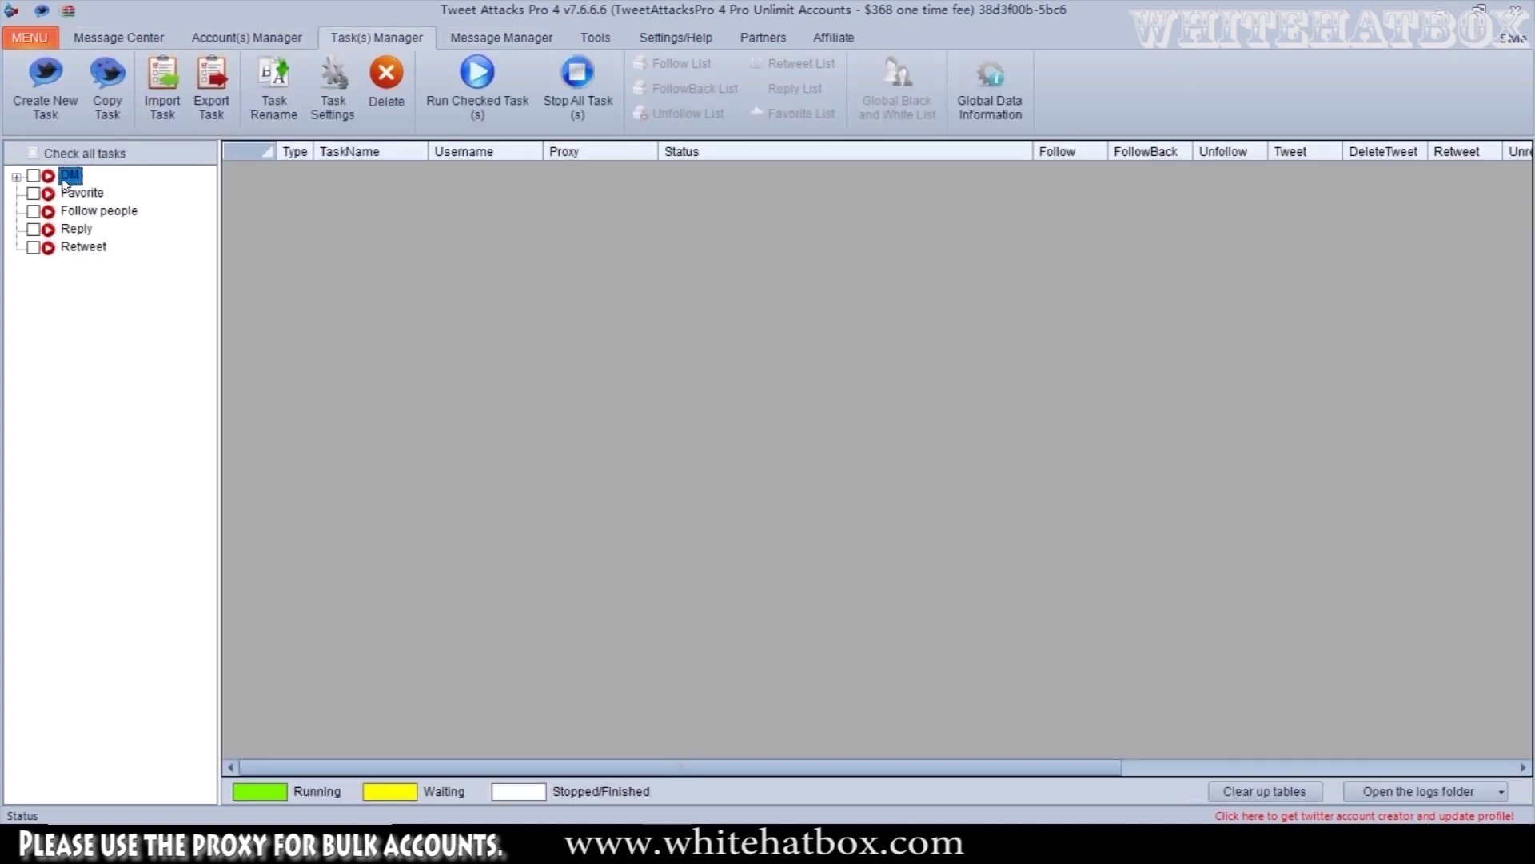
# - Reopen the Reply task's settings and add a GetContent module after 1.Search
pyautogui.rightClick(77, 230)
pyautogui.click(120, 286)
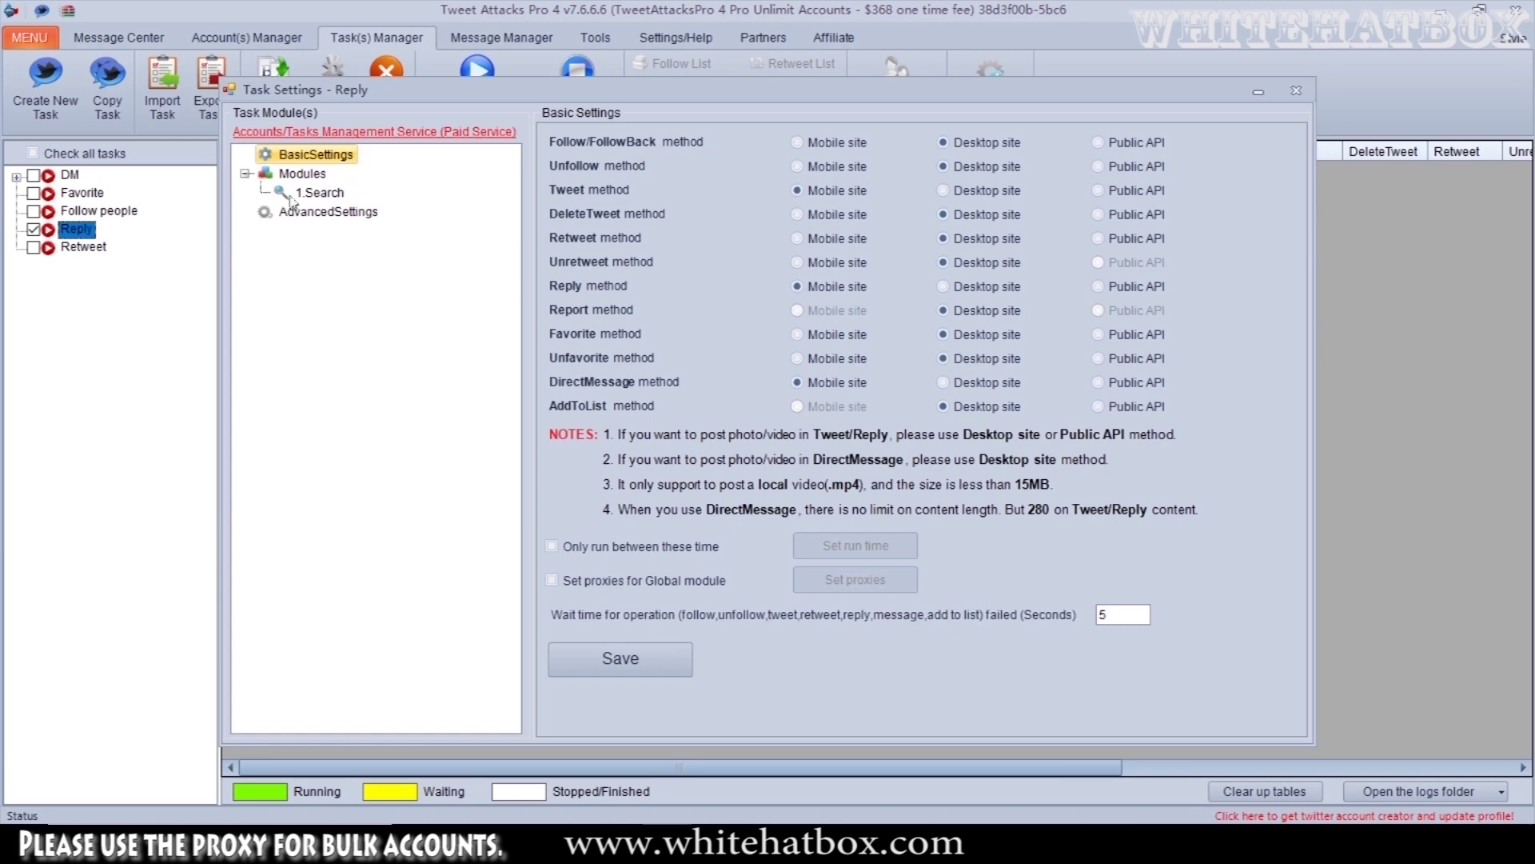
pyautogui.click(309, 196)
pyautogui.scroll(-10, 976, 326)
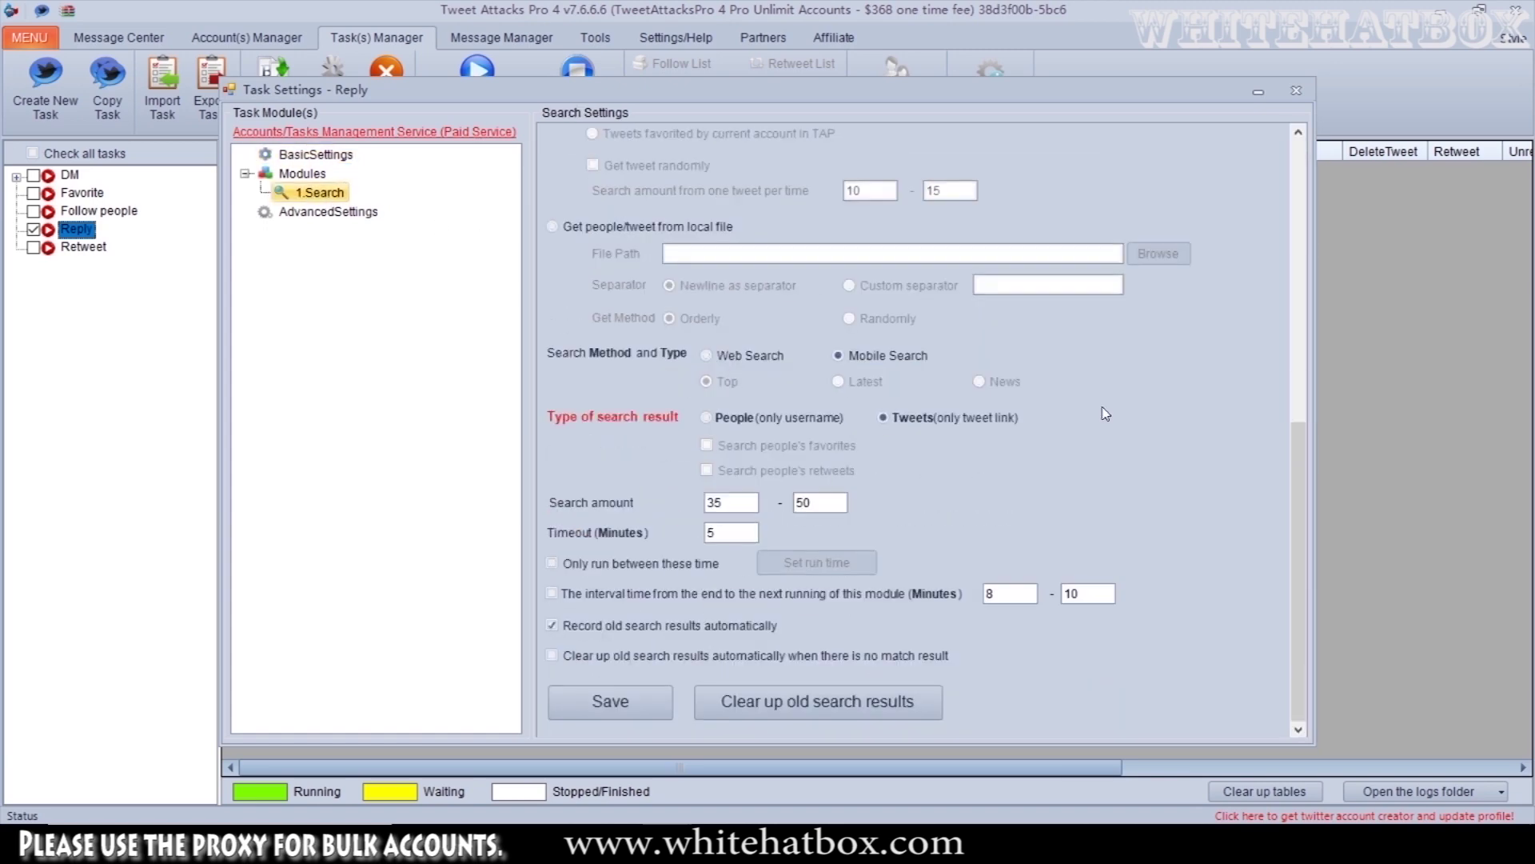
pyautogui.rightClick(292, 176)
pyautogui.moveTo(342, 189)
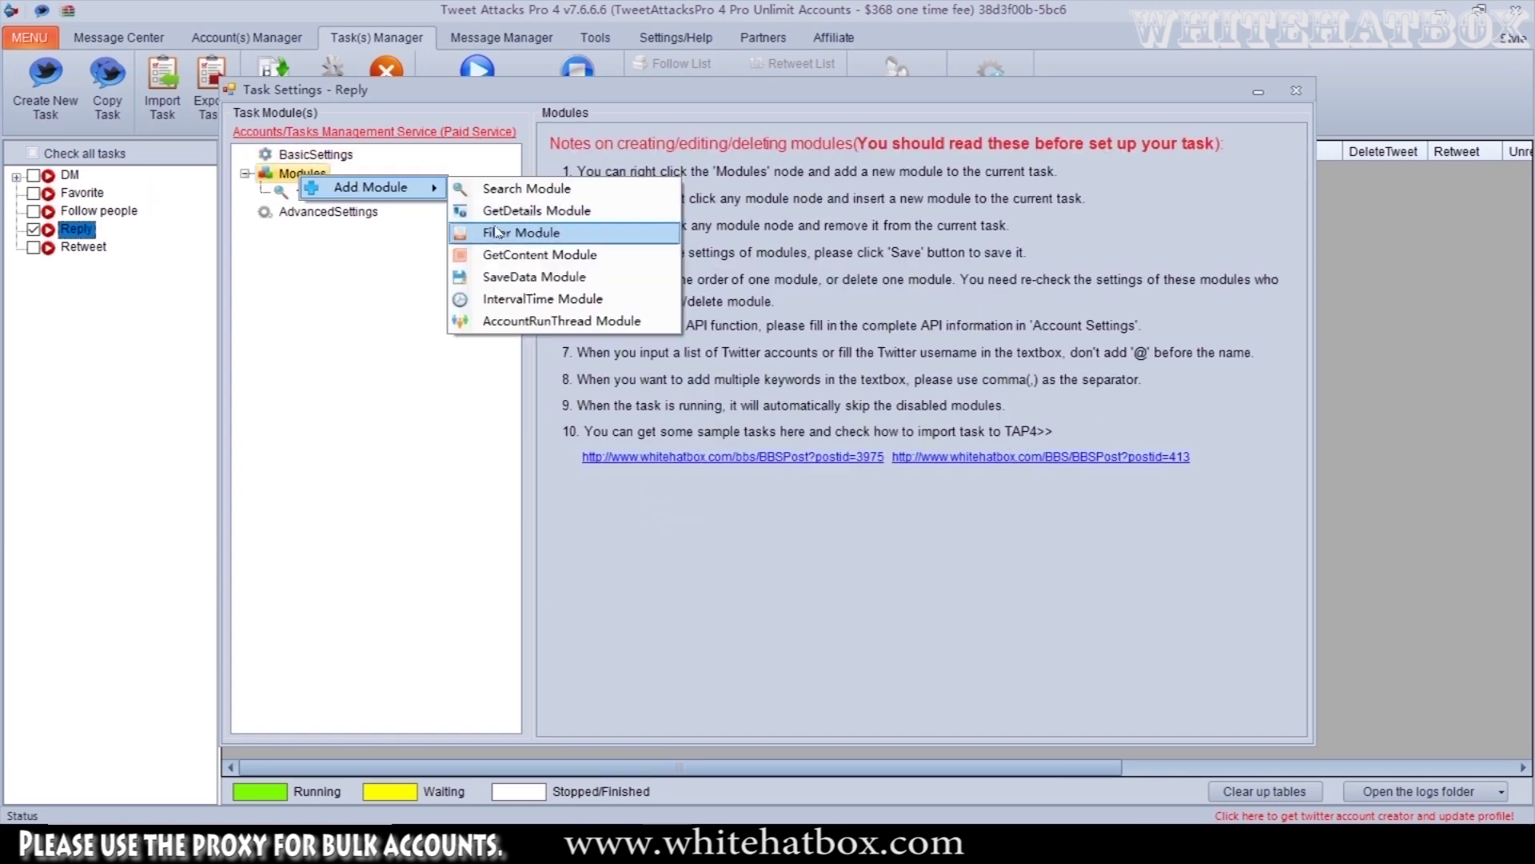
pyautogui.click(504, 231)
# - Set the GetContent module's basic content to the saved 'reply' message and save
pyautogui.click(333, 211)
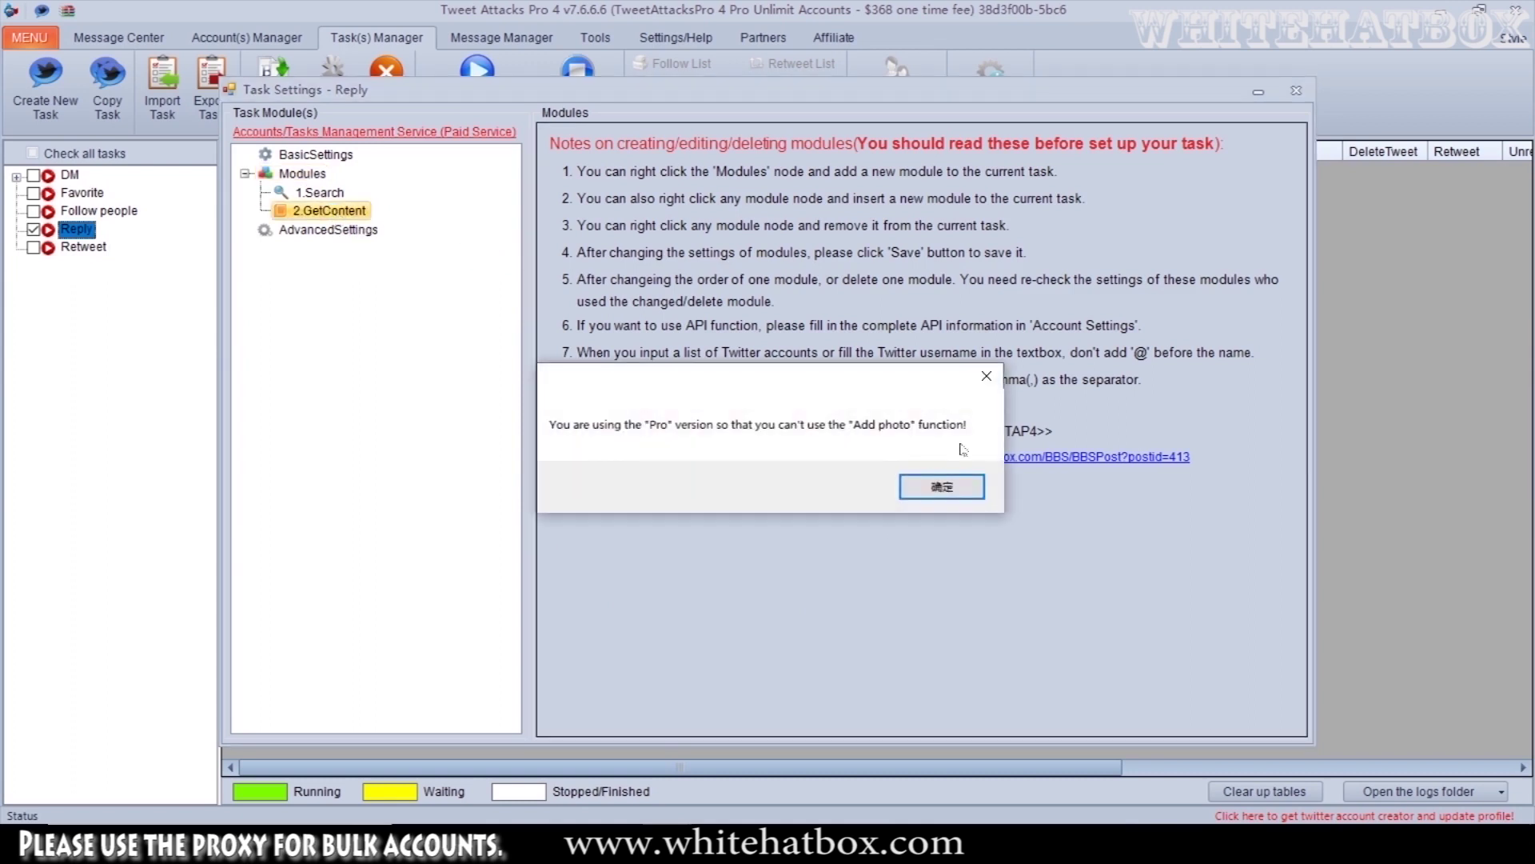
pyautogui.click(942, 487)
pyautogui.click(608, 257)
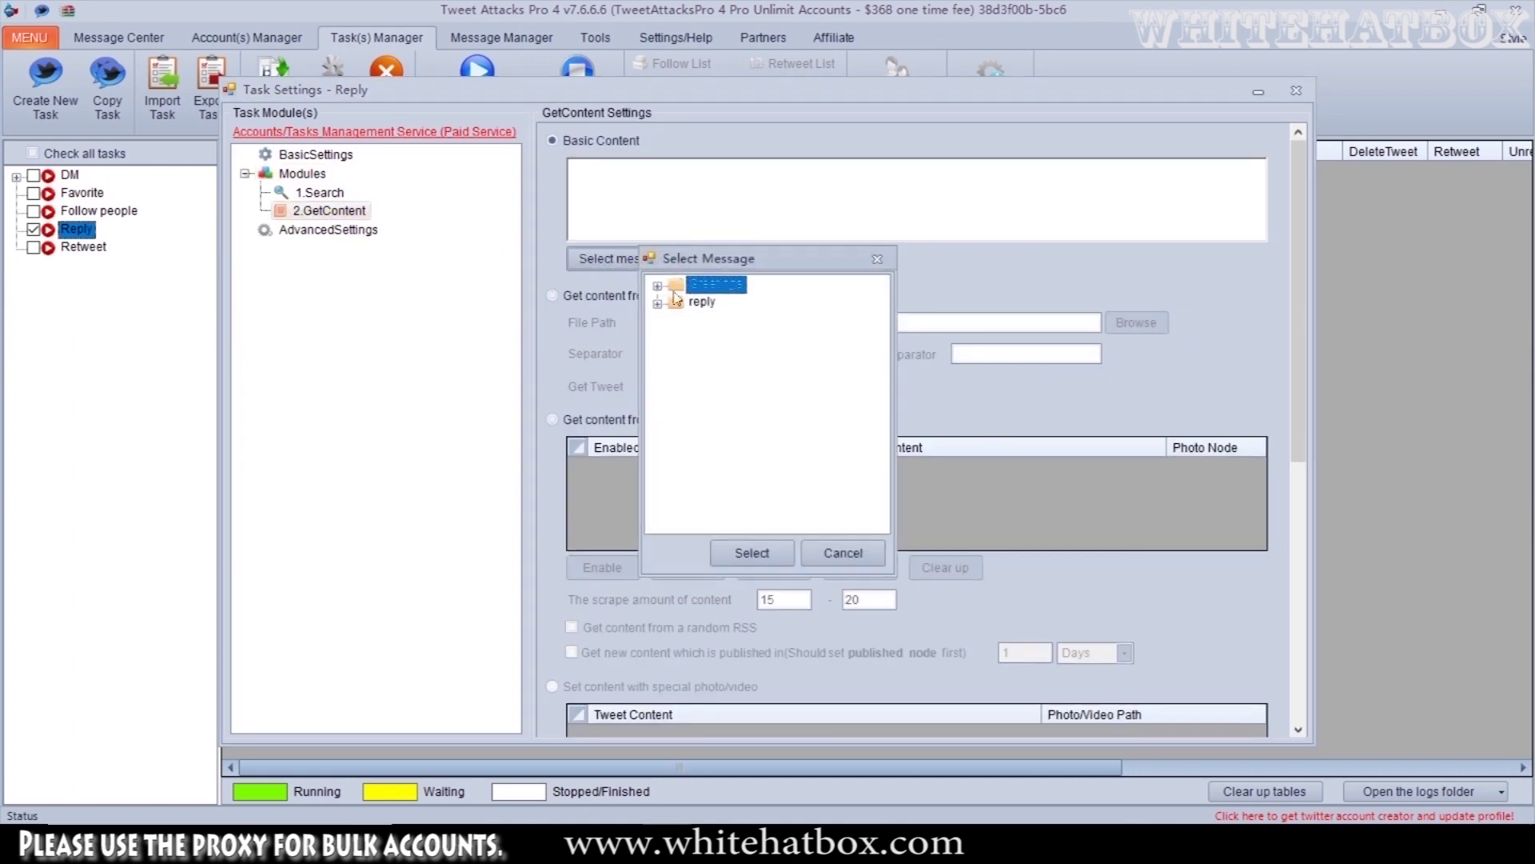
pyautogui.click(719, 321)
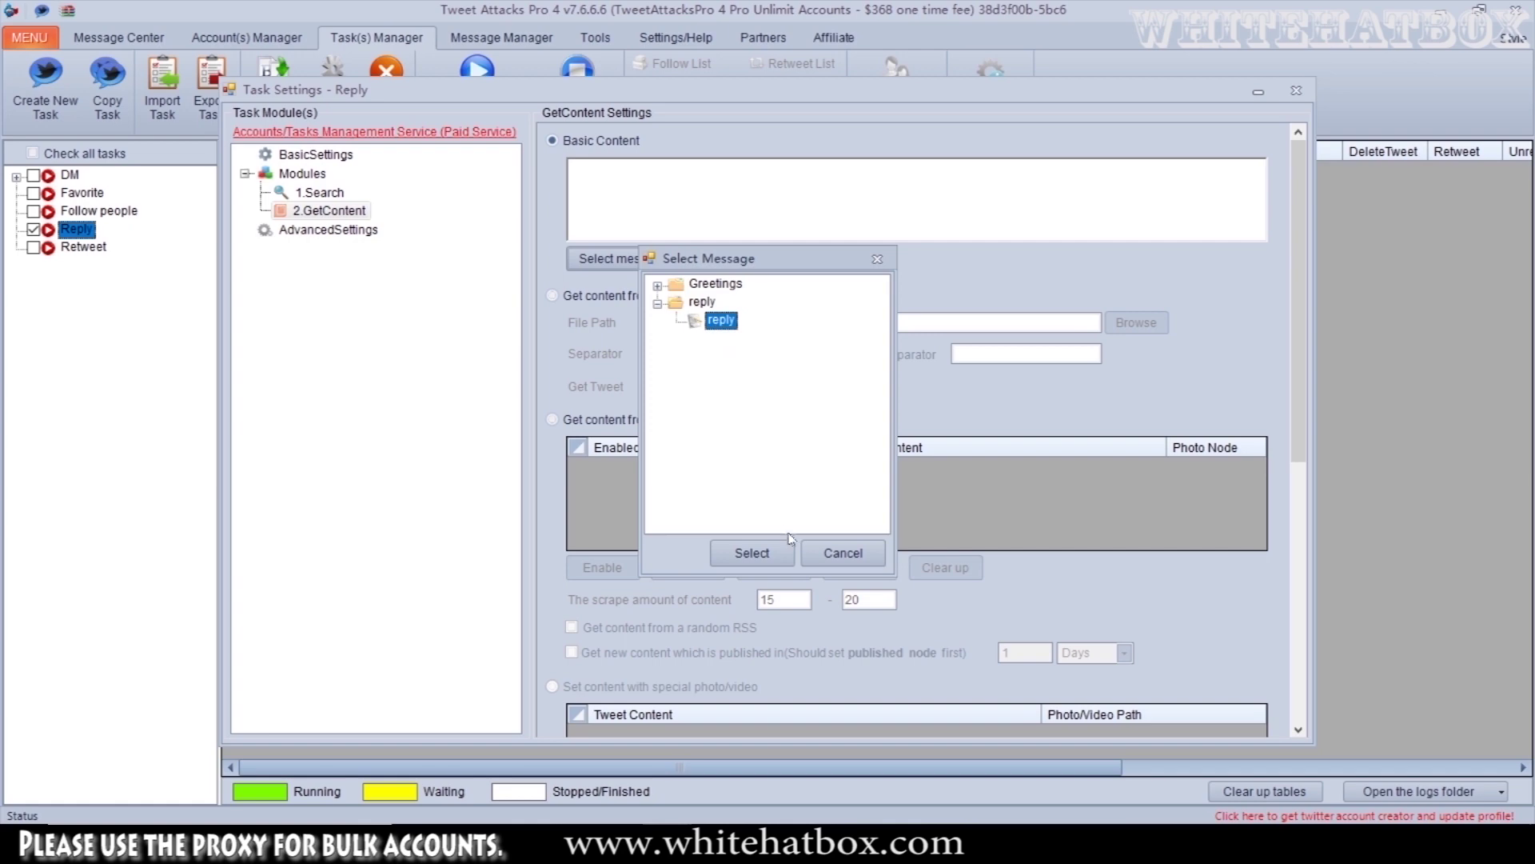
pyautogui.click(750, 551)
pyautogui.scroll(-6, 738, 520)
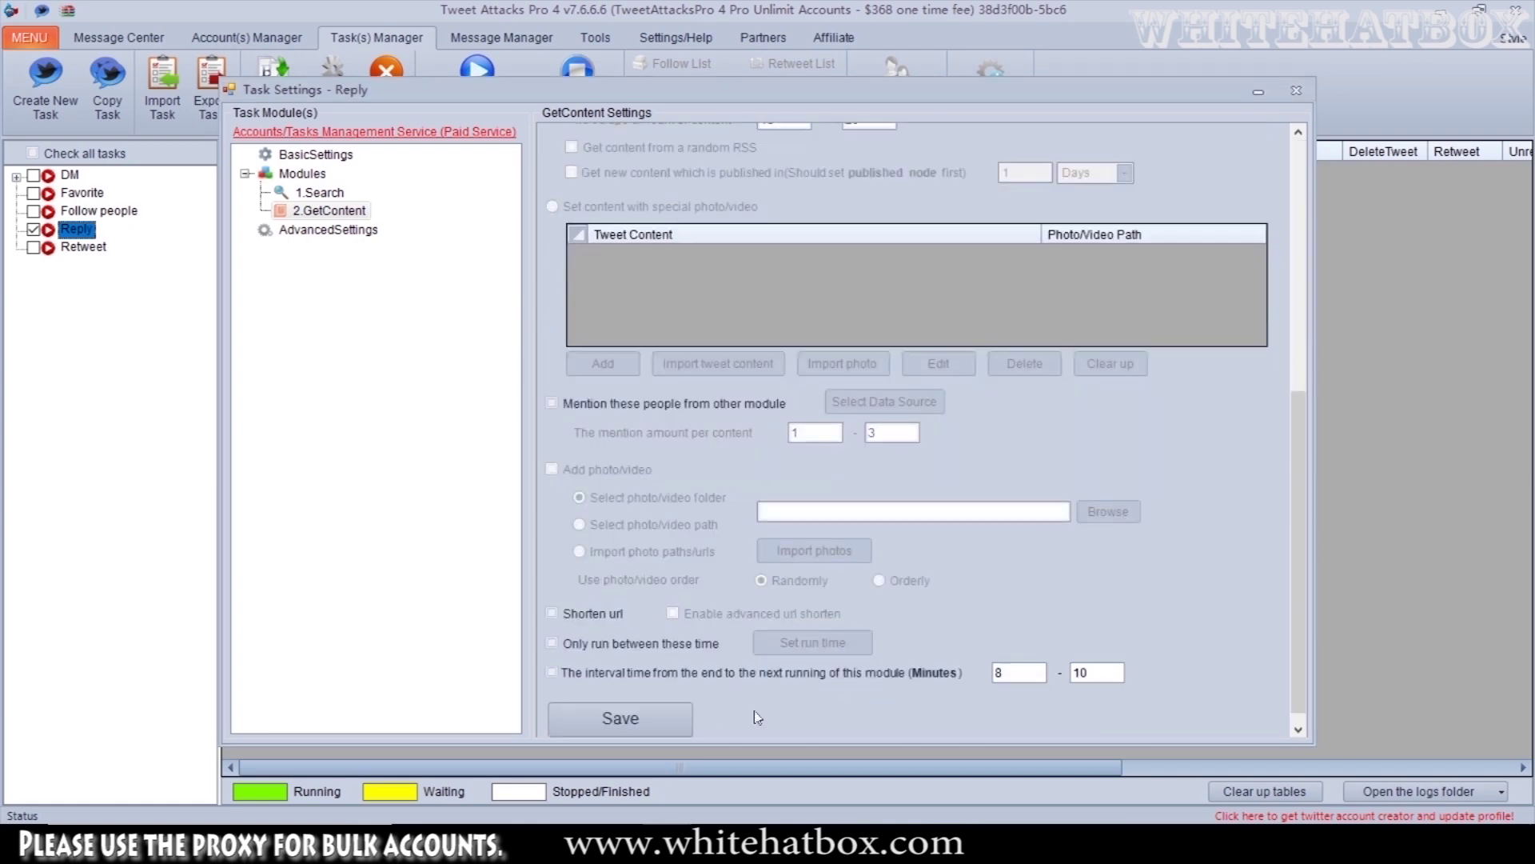
pyautogui.click(620, 704)
pyautogui.click(810, 496)
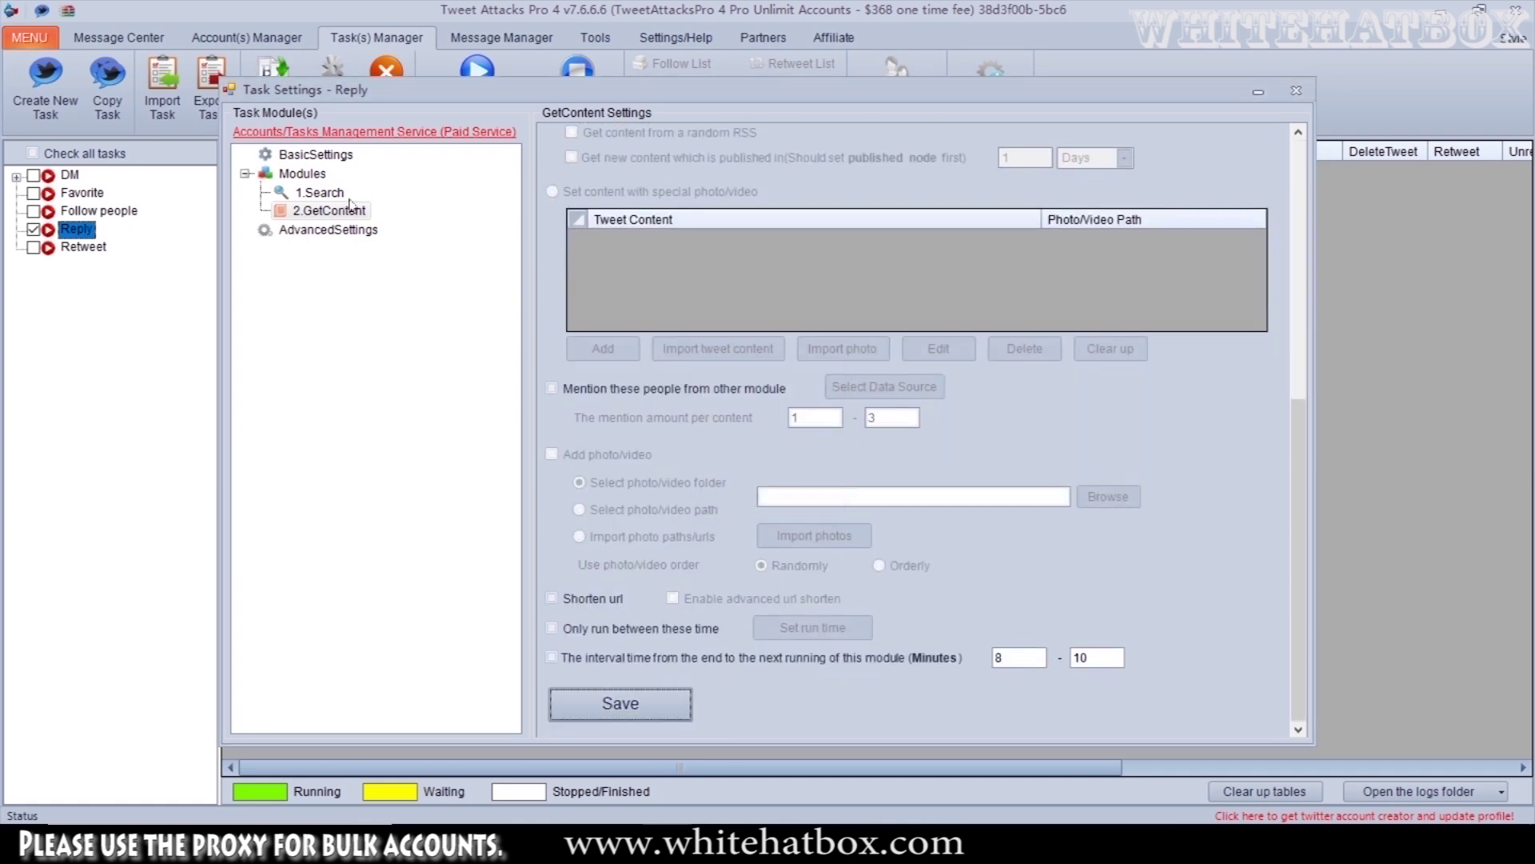
# - Add an AccountRunThread module to the Reply task
pyautogui.rightClick(319, 179)
pyautogui.moveTo(384, 181)
pyautogui.click(559, 323)
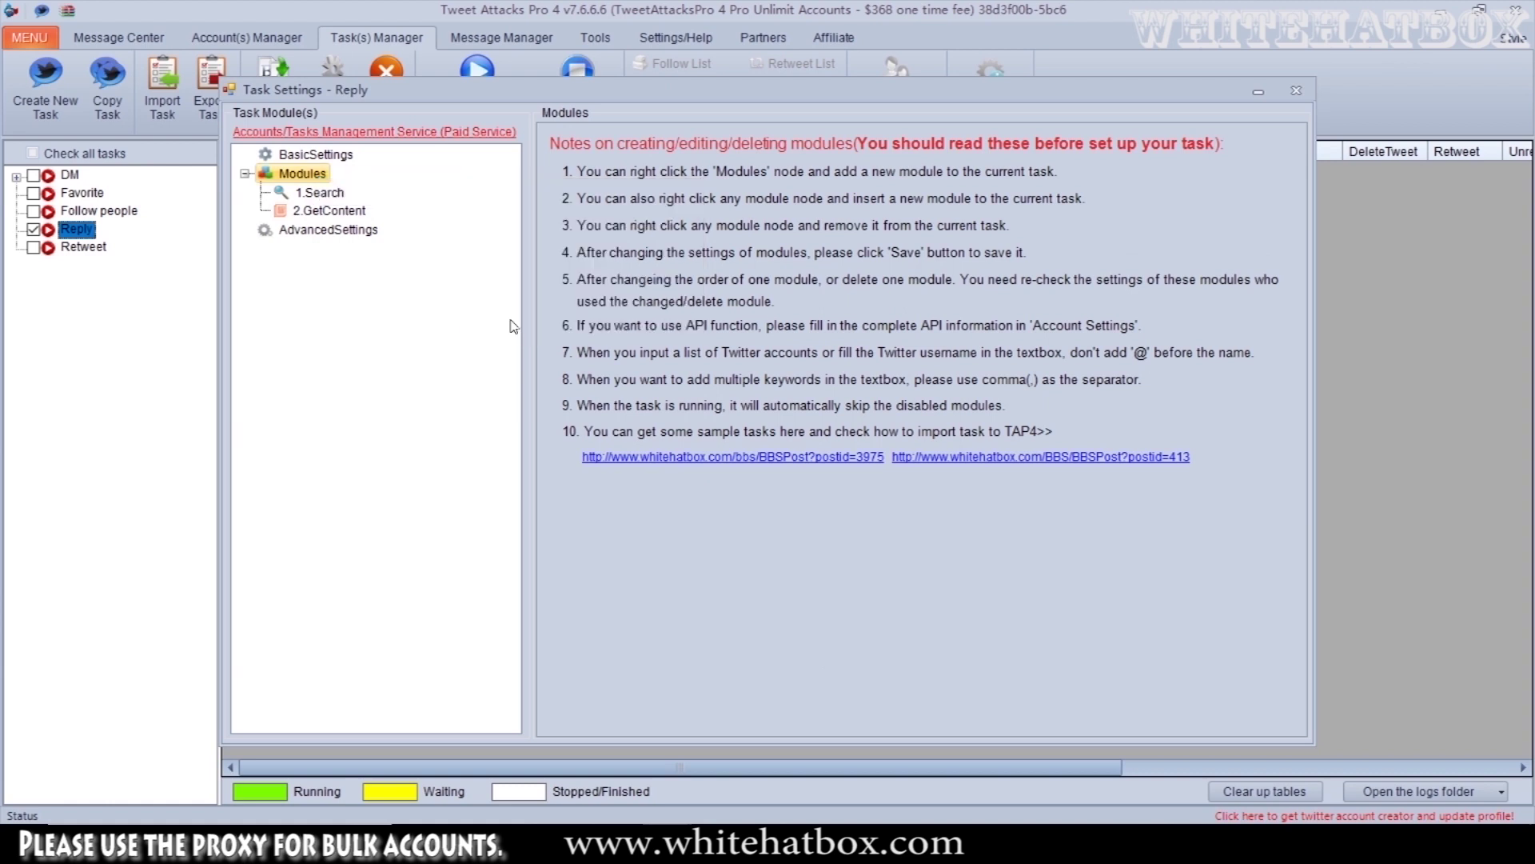
# - Tick the running account in the AccountRunThread module and save
pyautogui.click(396, 231)
pyautogui.rightClick(395, 232)
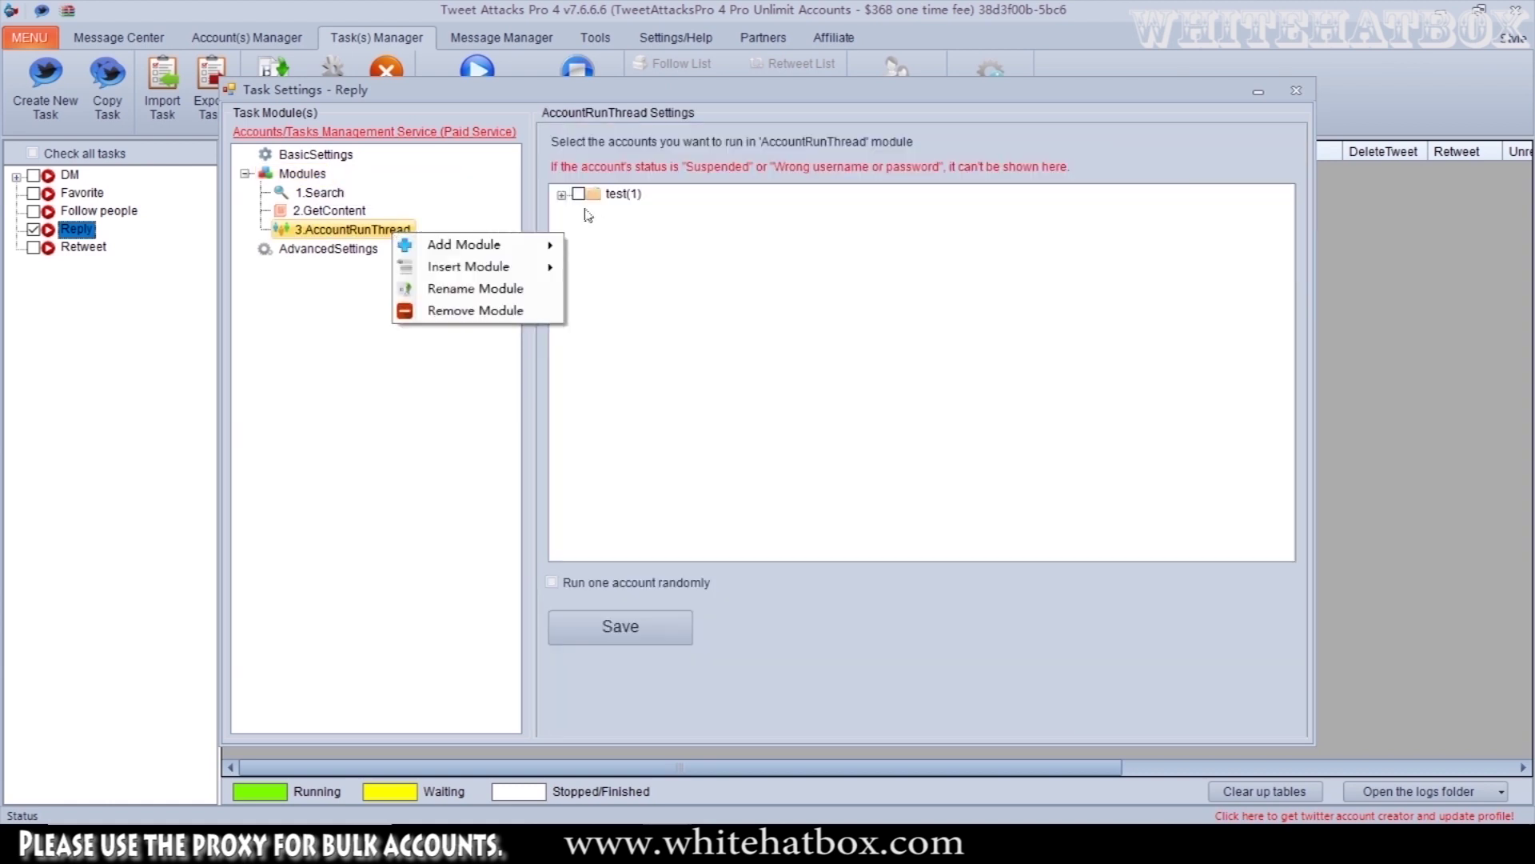
pyautogui.click(581, 214)
pyautogui.click(621, 626)
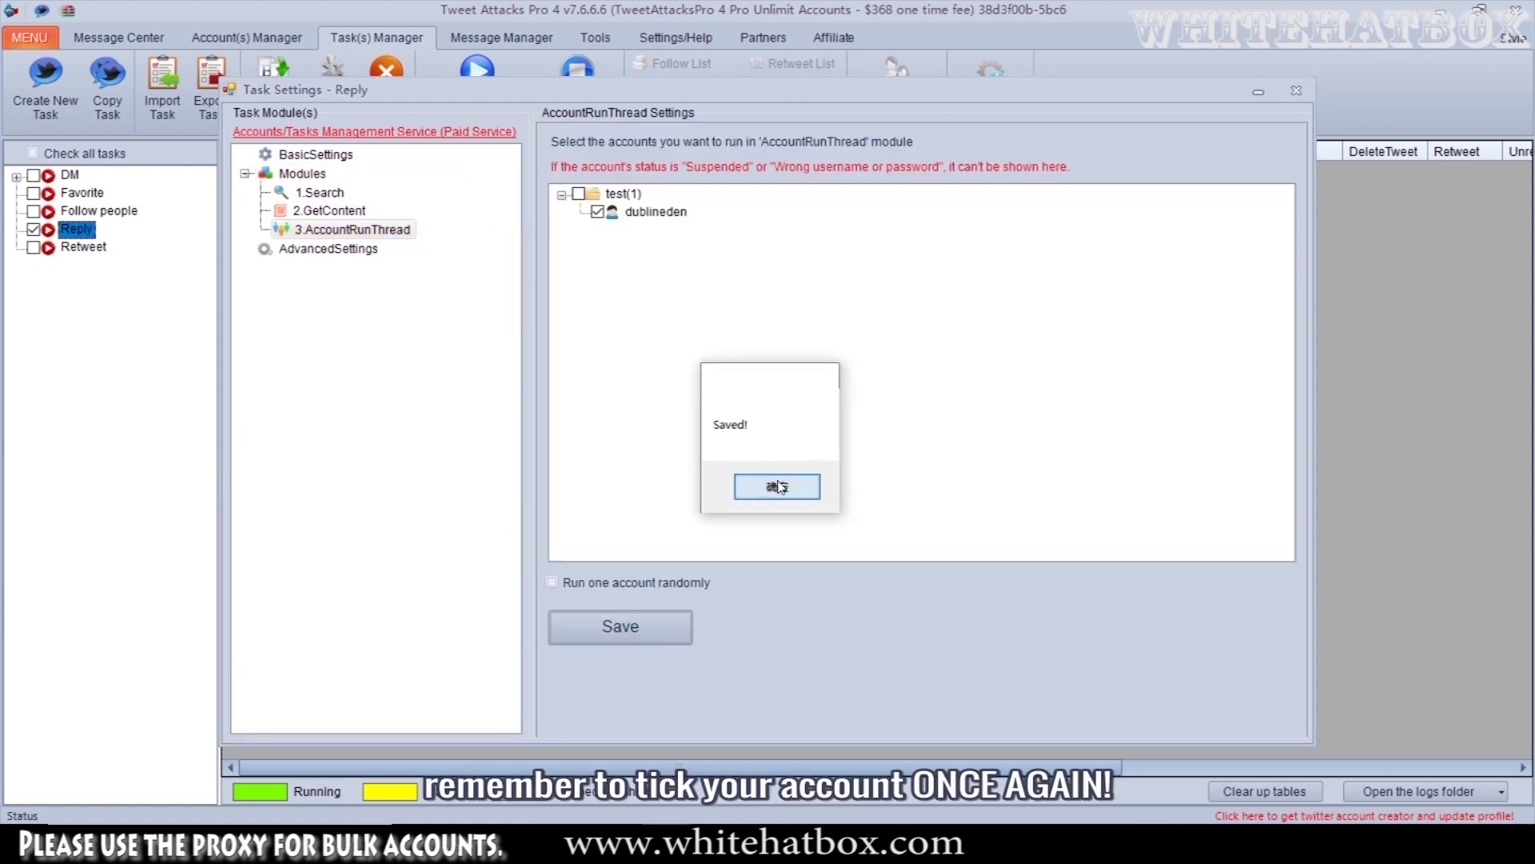
pyautogui.click(776, 485)
# - Add a Reply module under AccountRunThread with 1.Search as its tweet source
pyautogui.rightClick(342, 233)
pyautogui.moveTo(416, 245)
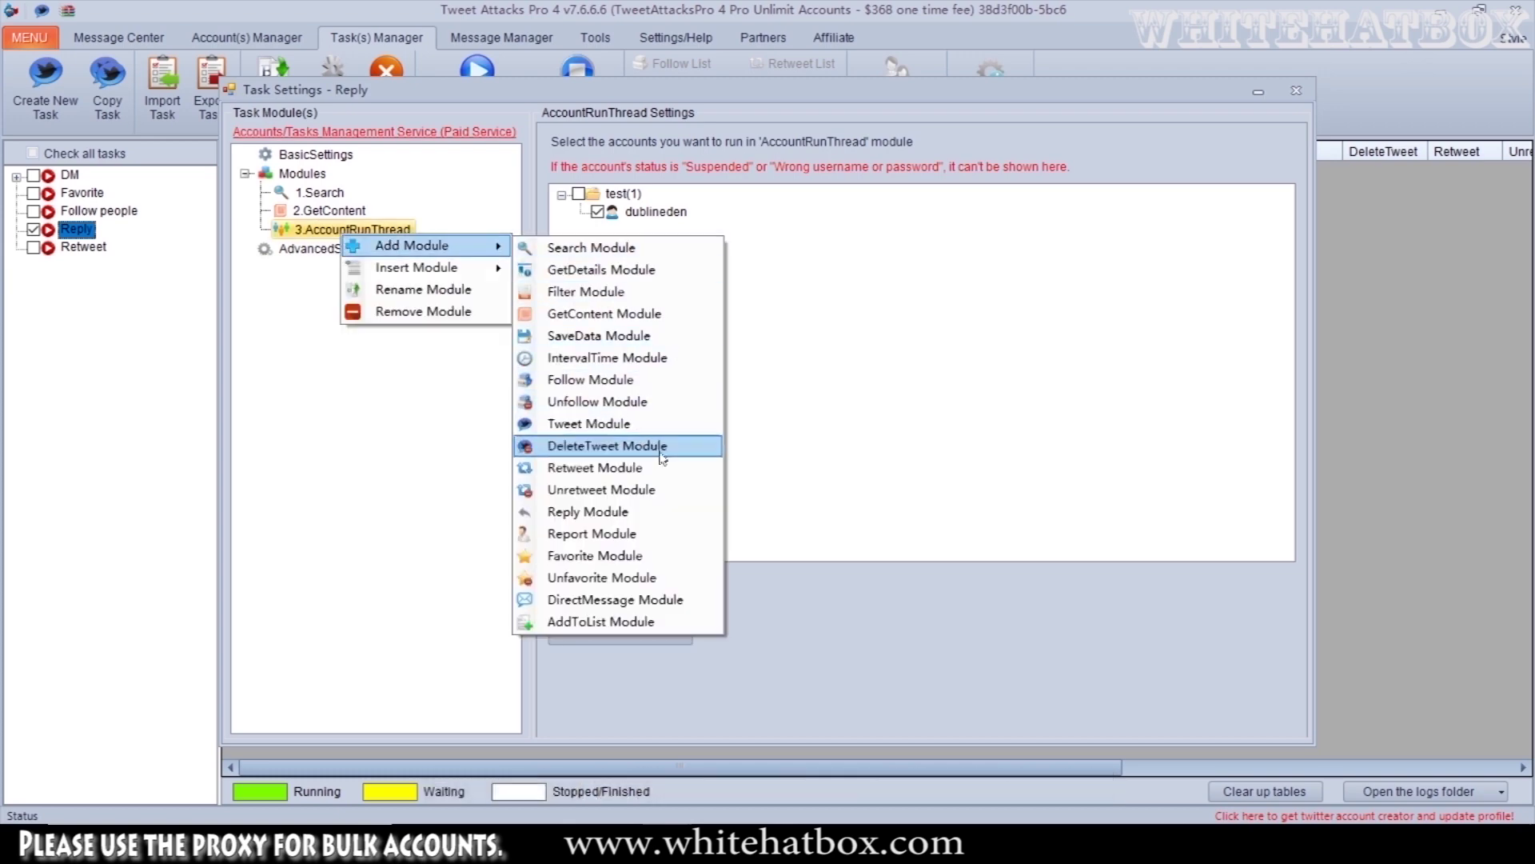
pyautogui.click(660, 511)
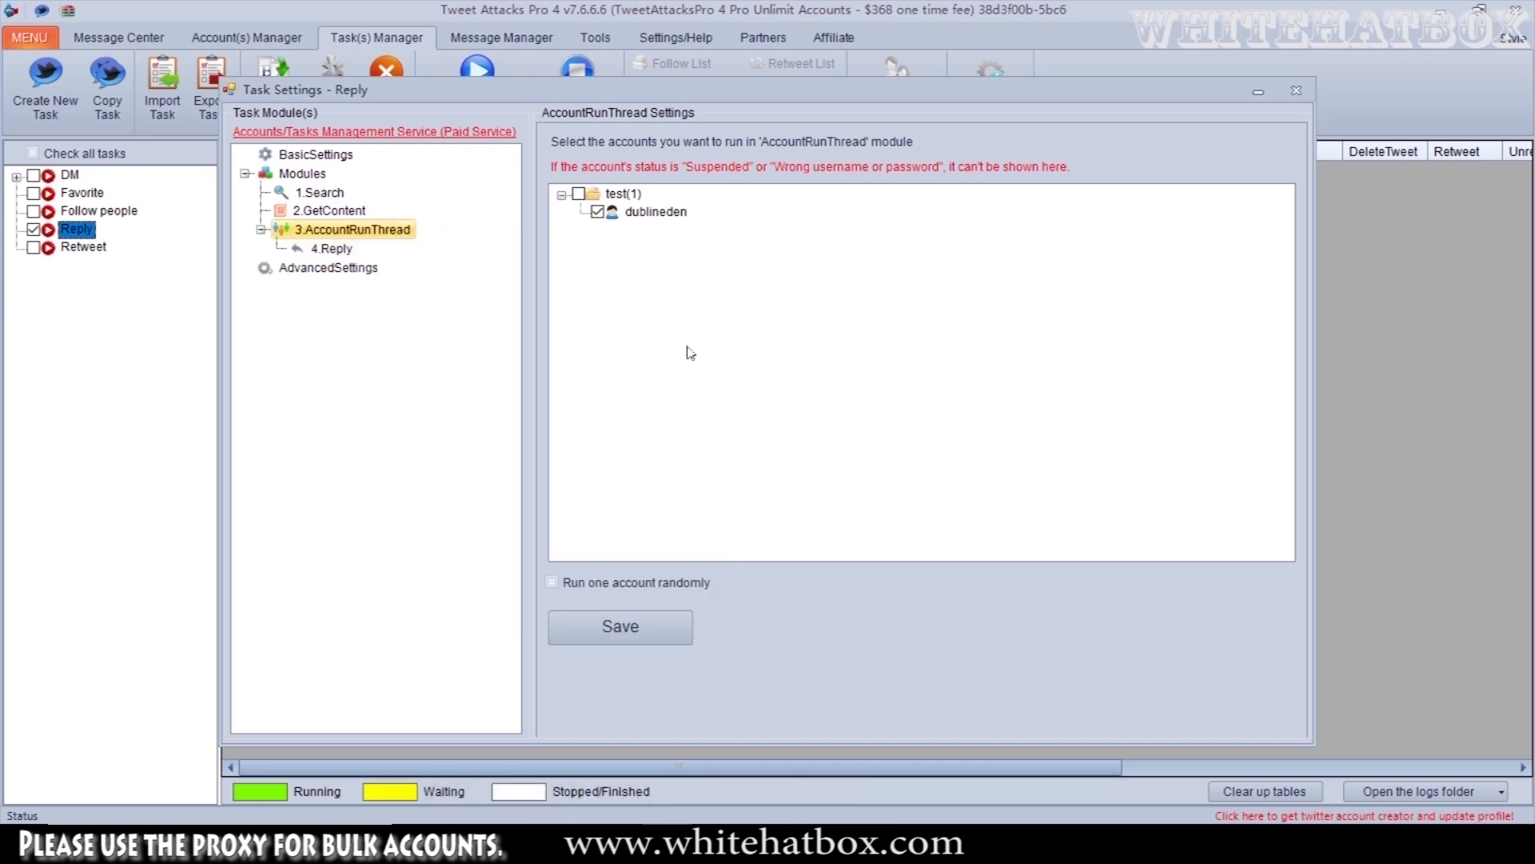
pyautogui.click(334, 249)
pyautogui.click(948, 141)
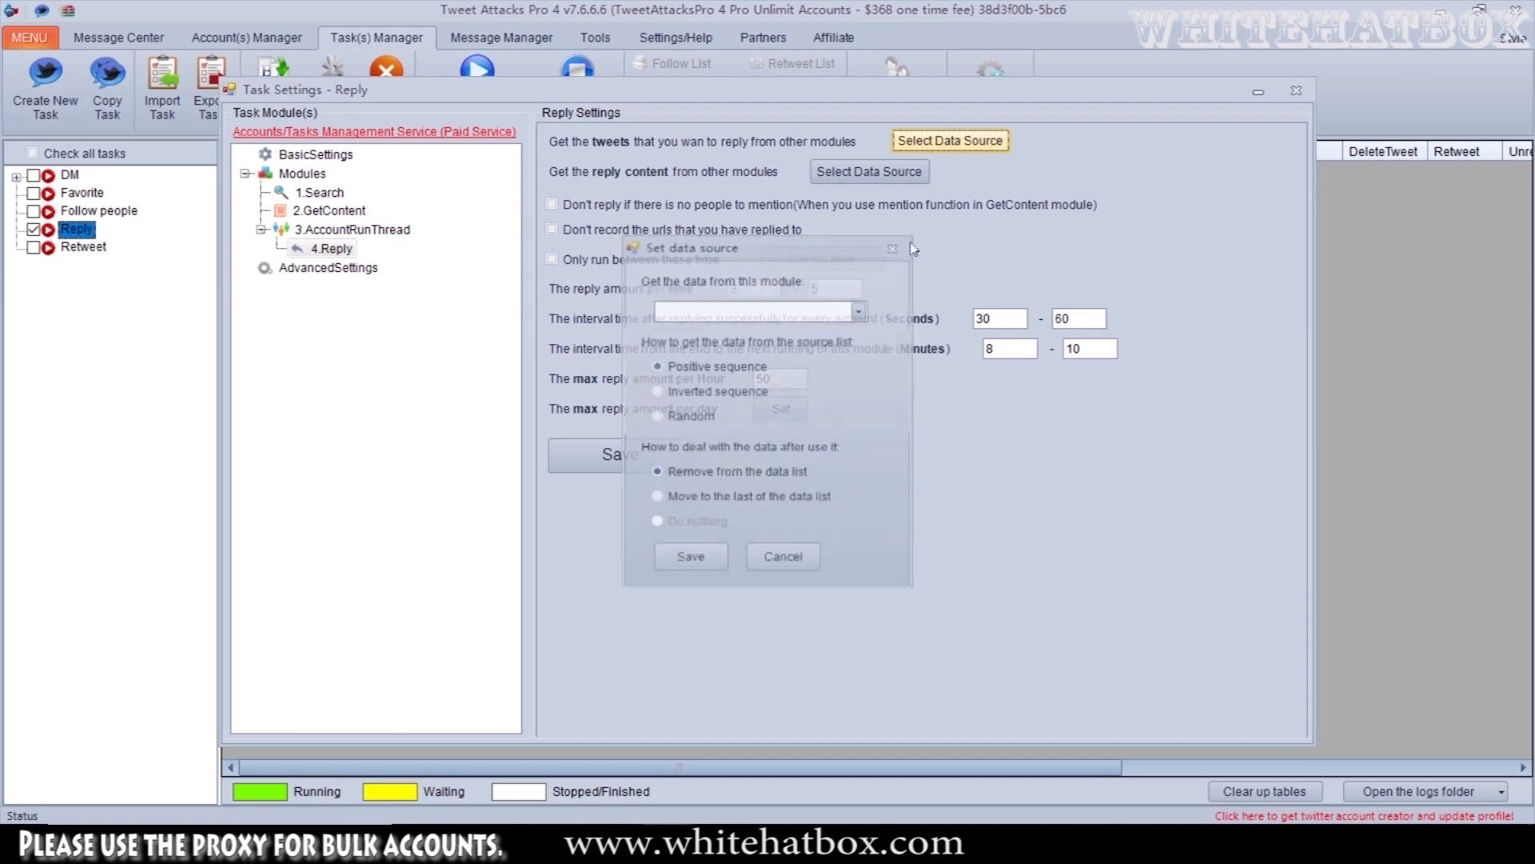
pyautogui.click(786, 310)
pyautogui.click(719, 328)
pyautogui.click(690, 558)
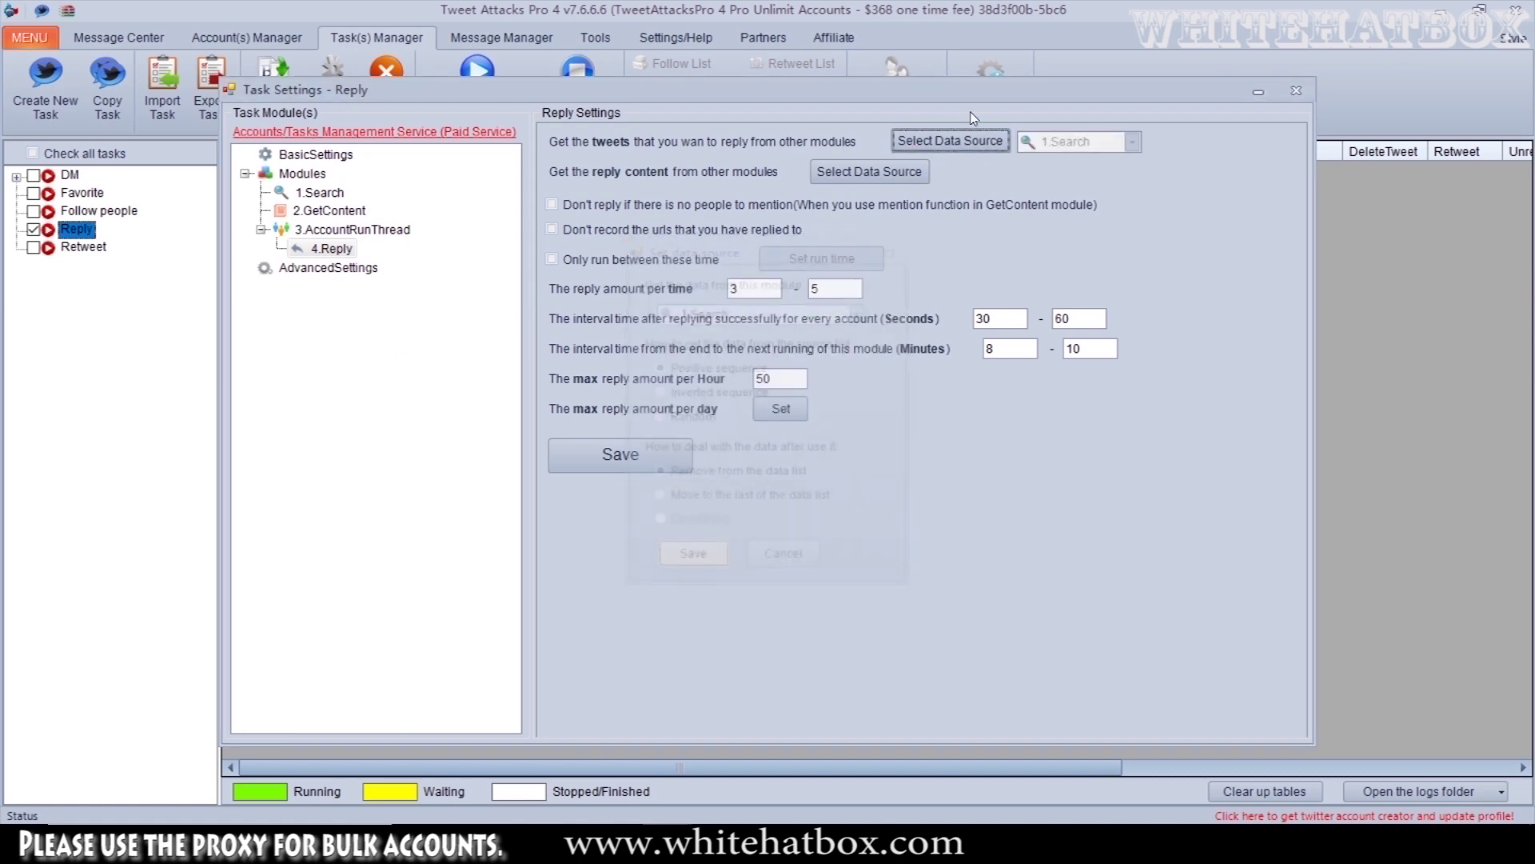
# - Set the Reply module's content source to 2.GetContent and save the module
pyautogui.click(917, 179)
pyautogui.click(786, 311)
pyautogui.click(719, 344)
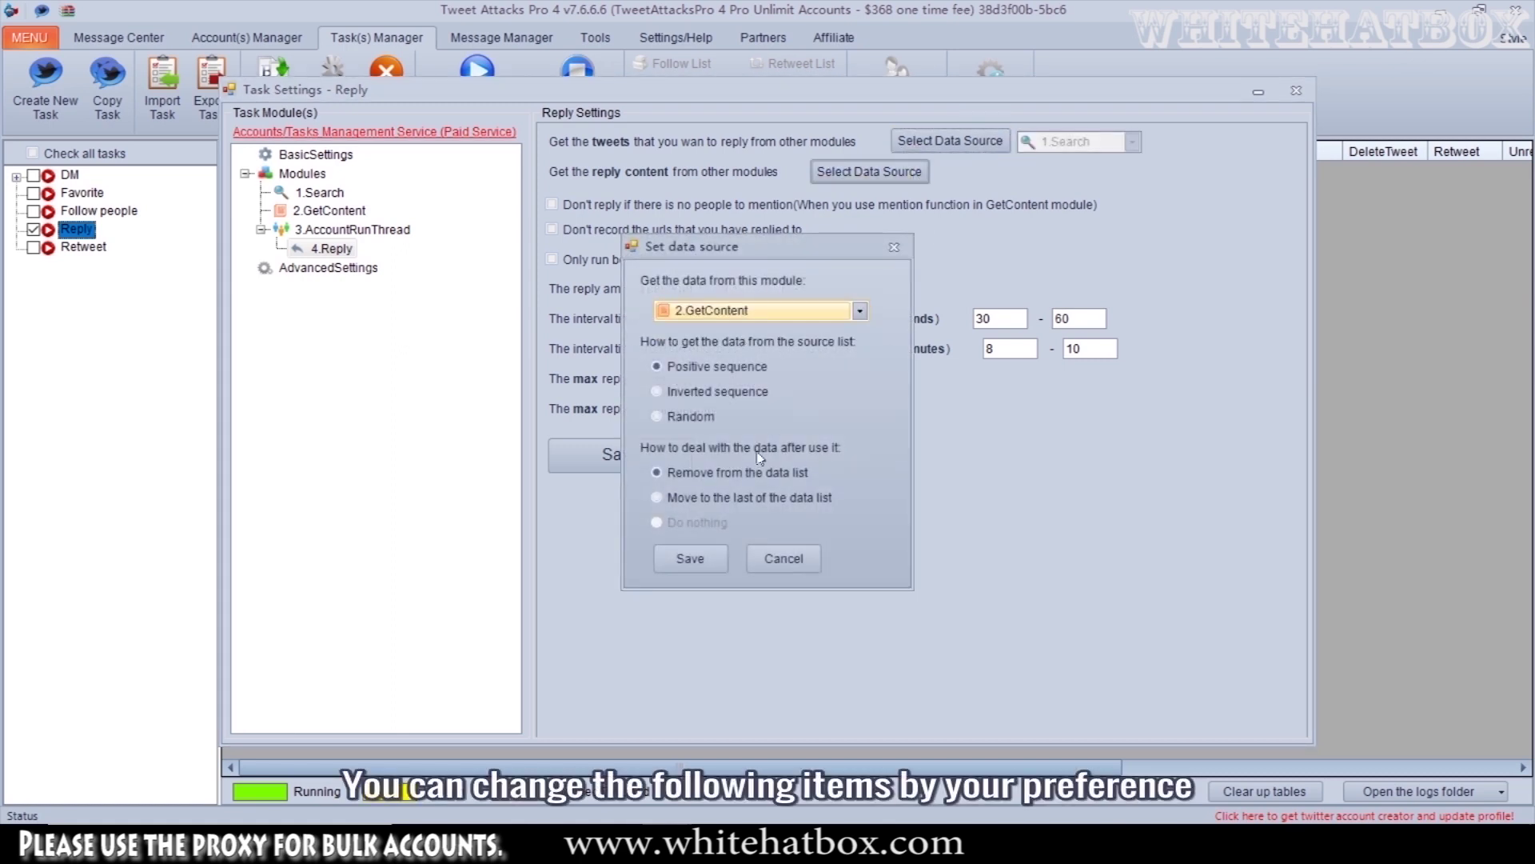
pyautogui.click(690, 558)
pyautogui.click(676, 441)
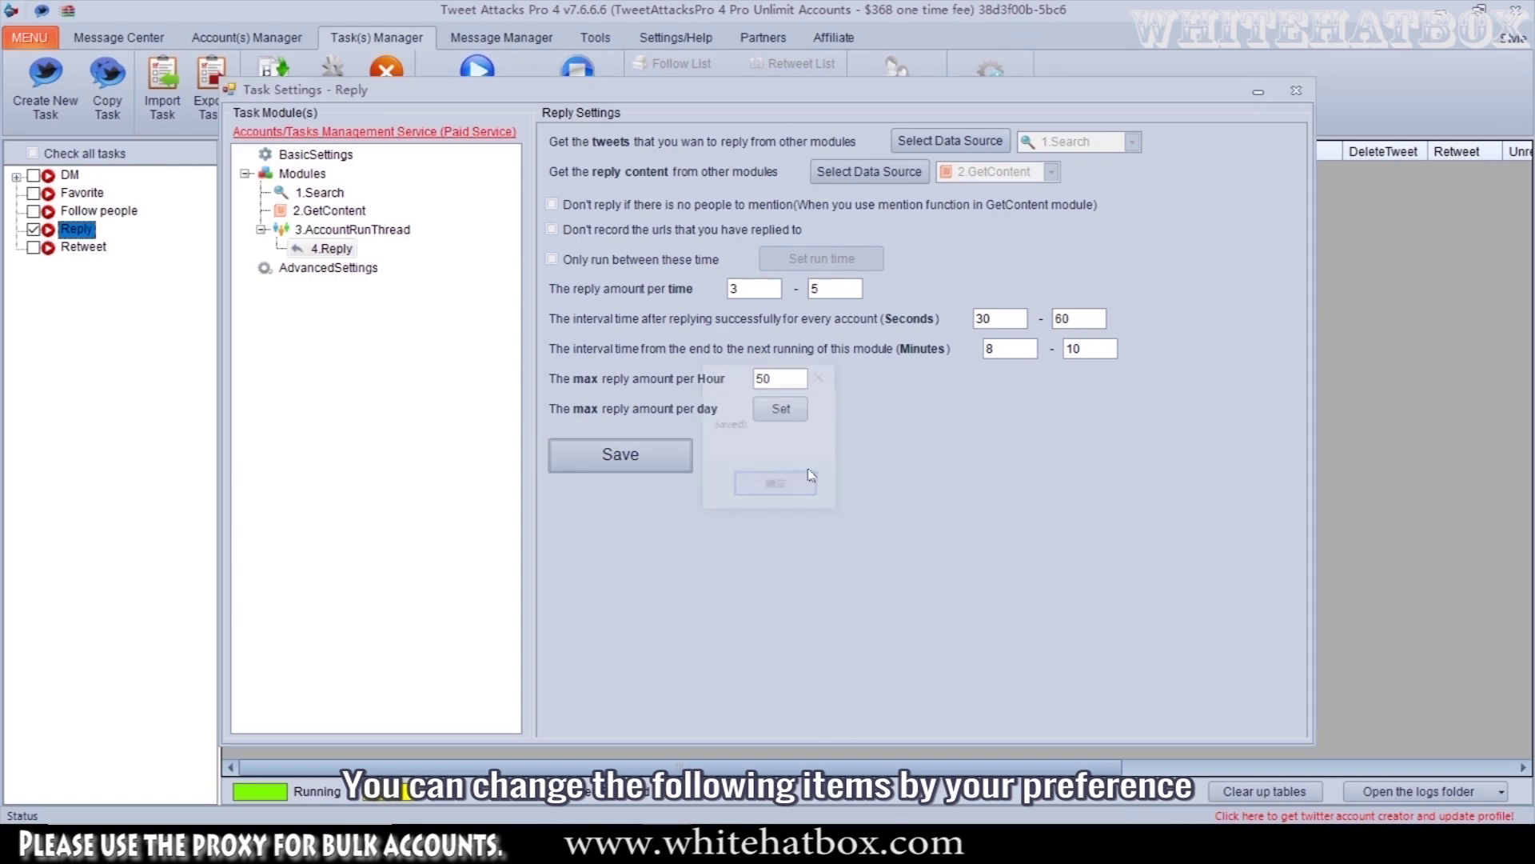
pyautogui.click(764, 492)
# - Tick the Reply task and run it as the checked task
pyautogui.click(1297, 92)
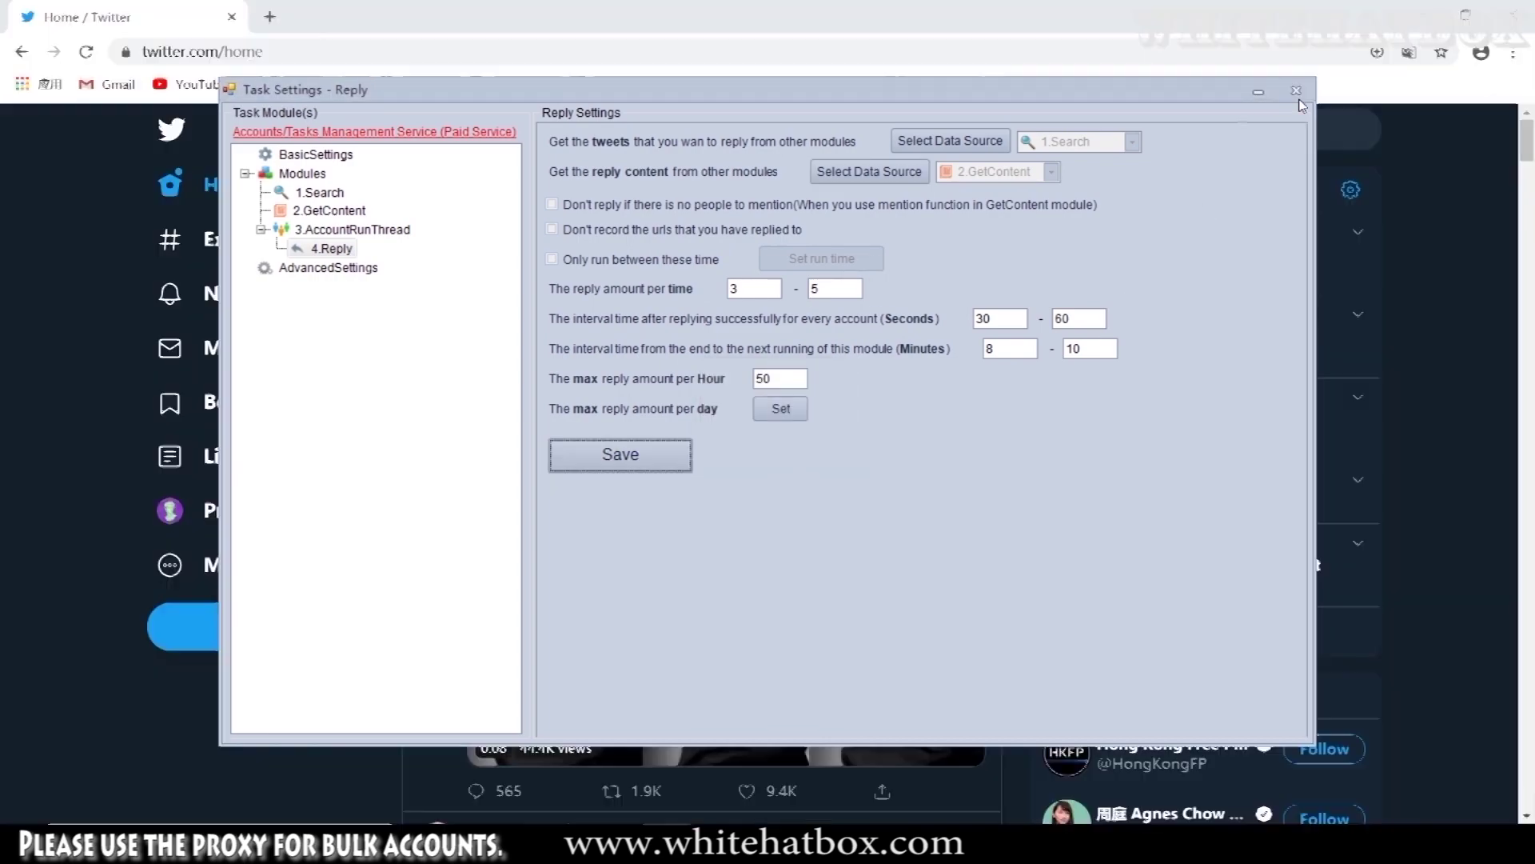
pyautogui.click(32, 230)
pyautogui.click(477, 84)
pyautogui.click(650, 536)
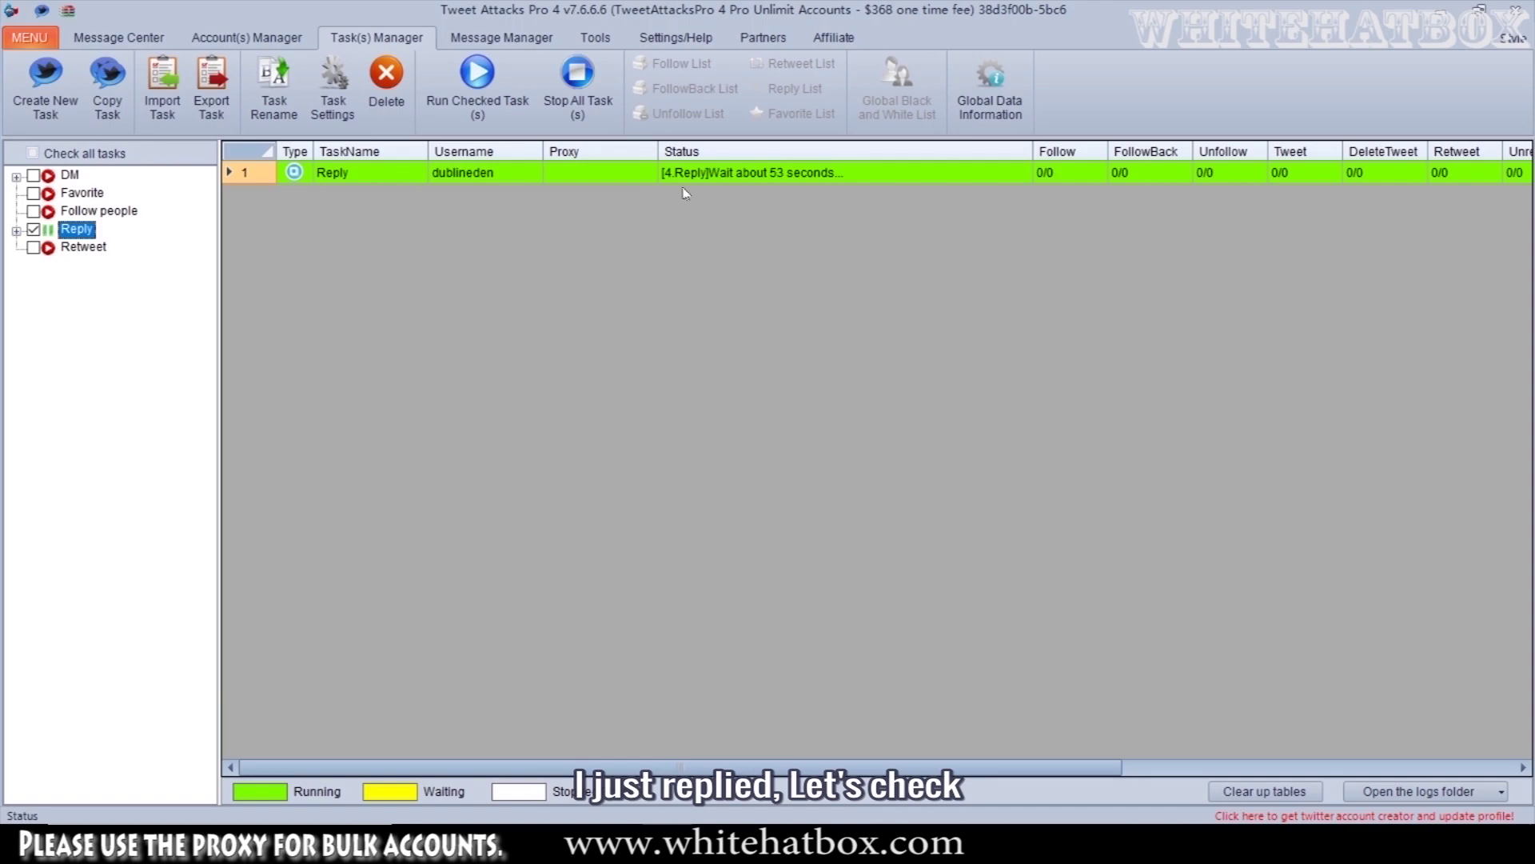
# - Stop all running tasks and reload the Twitter home feed
pyautogui.click(577, 79)
pyautogui.click(748, 484)
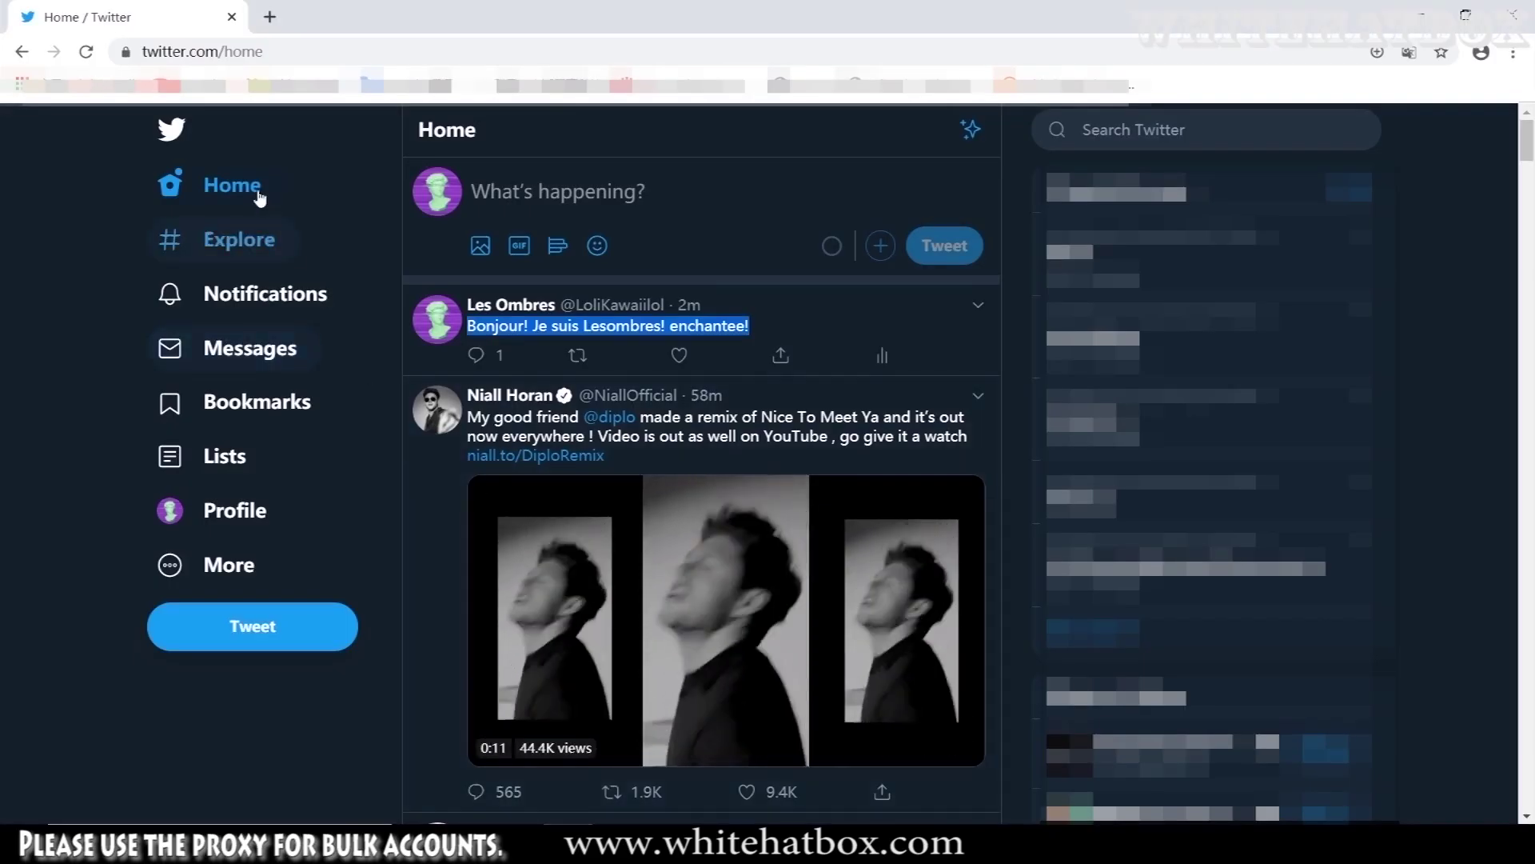
pyautogui.click(257, 189)
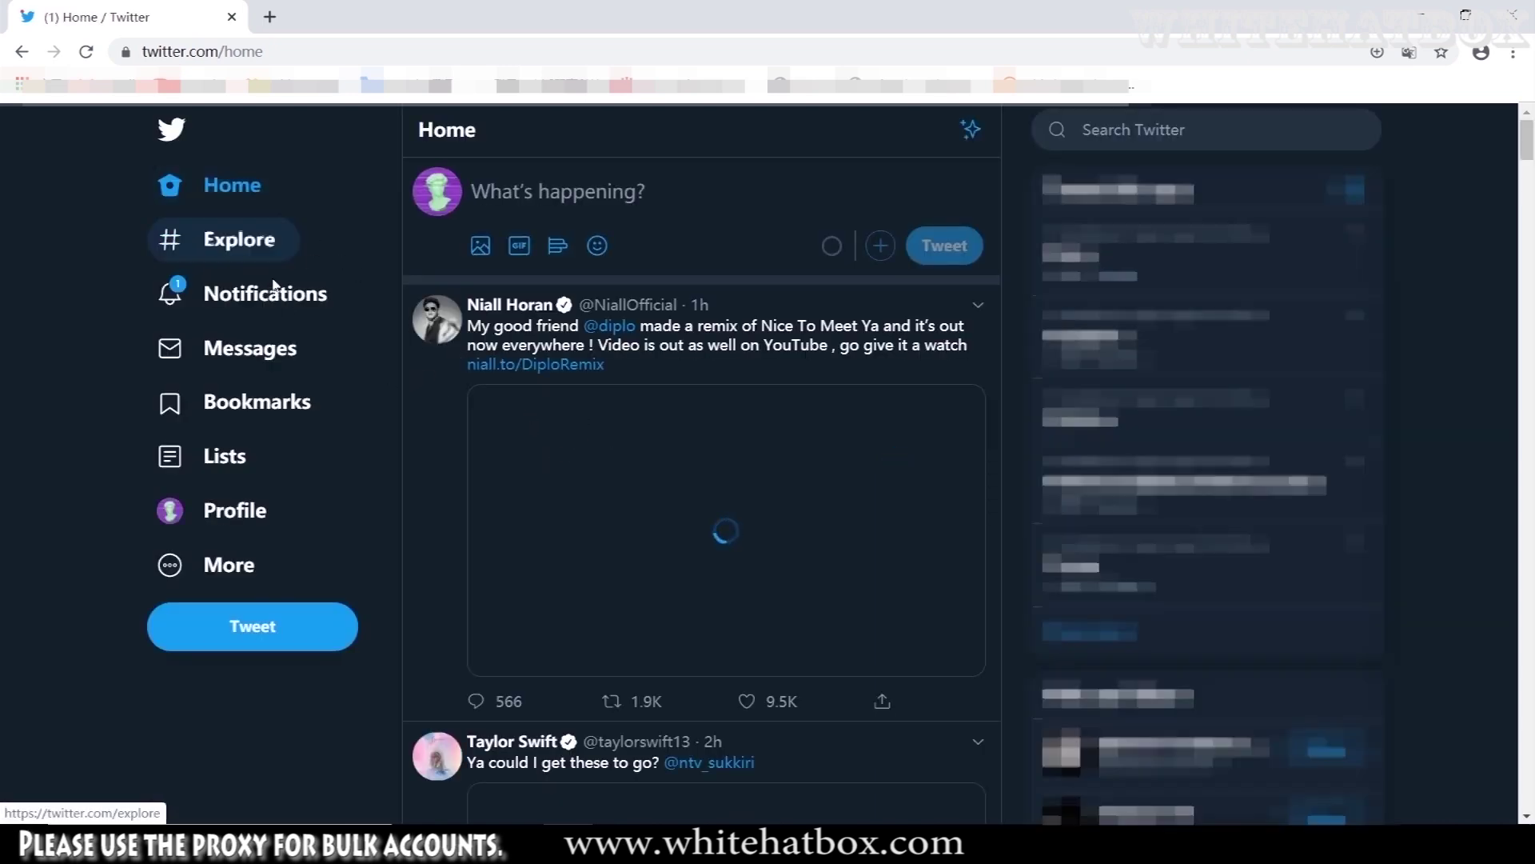
# - Open the account's profile page and close the reply compose window that opened
pyautogui.click(220, 518)
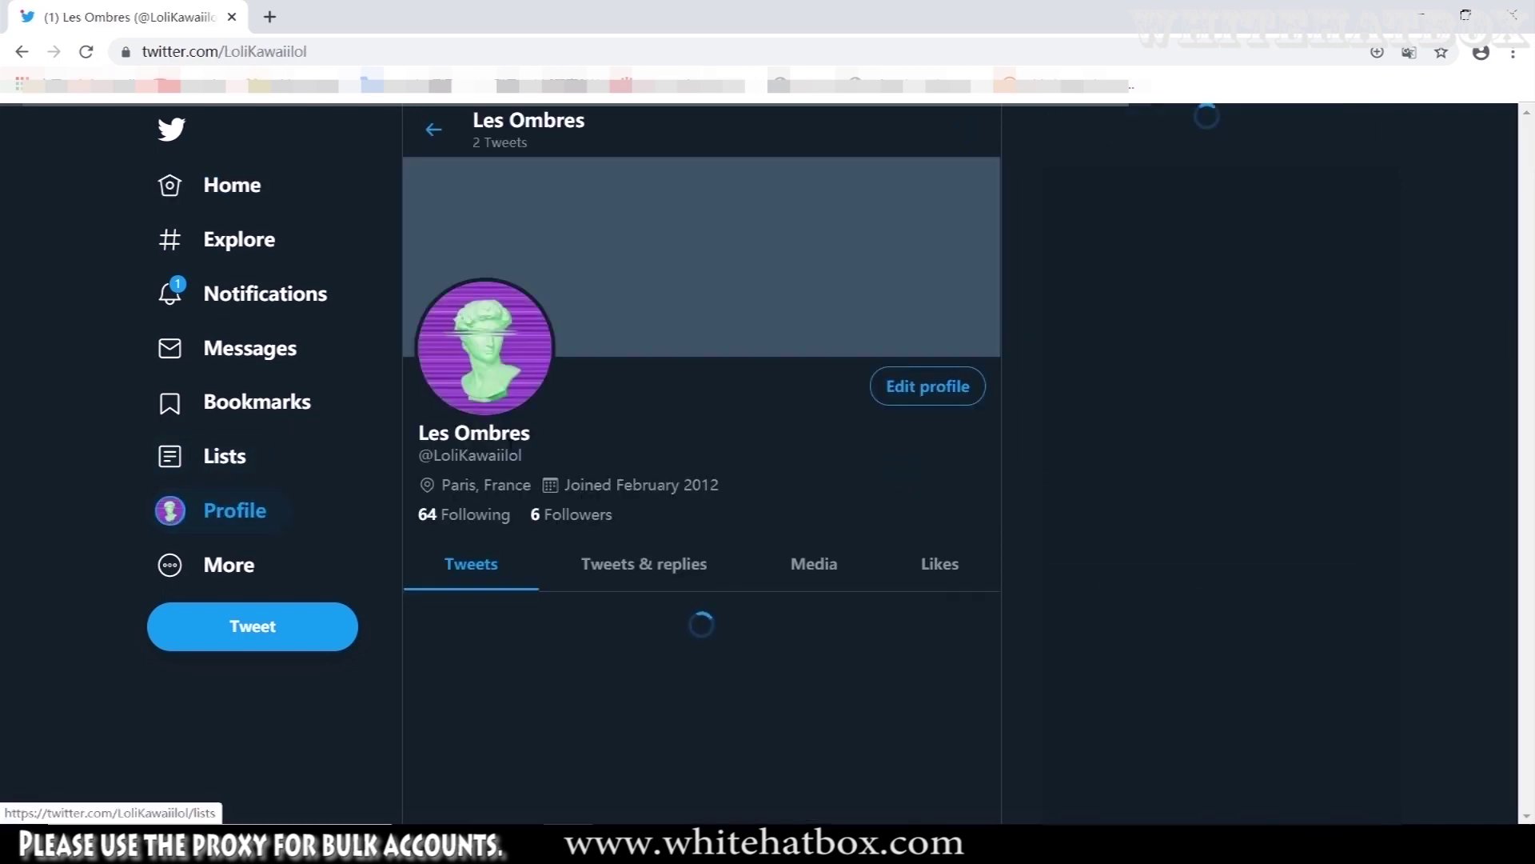
pyautogui.scroll(-3, 536, 468)
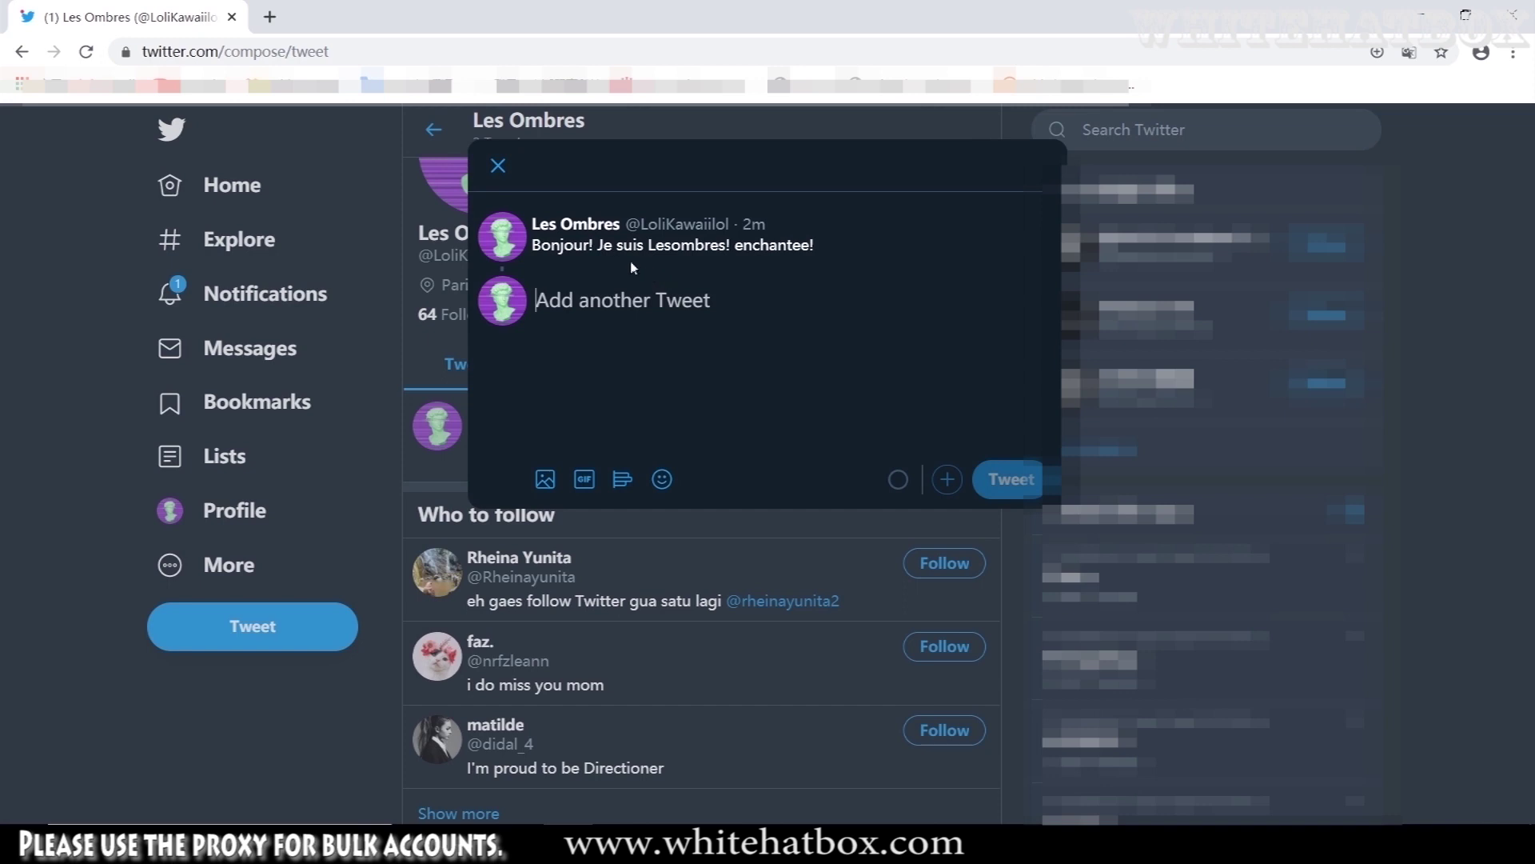
pyautogui.moveTo(688, 256); pyautogui.dragTo(851, 226)
pyautogui.click(883, 232)
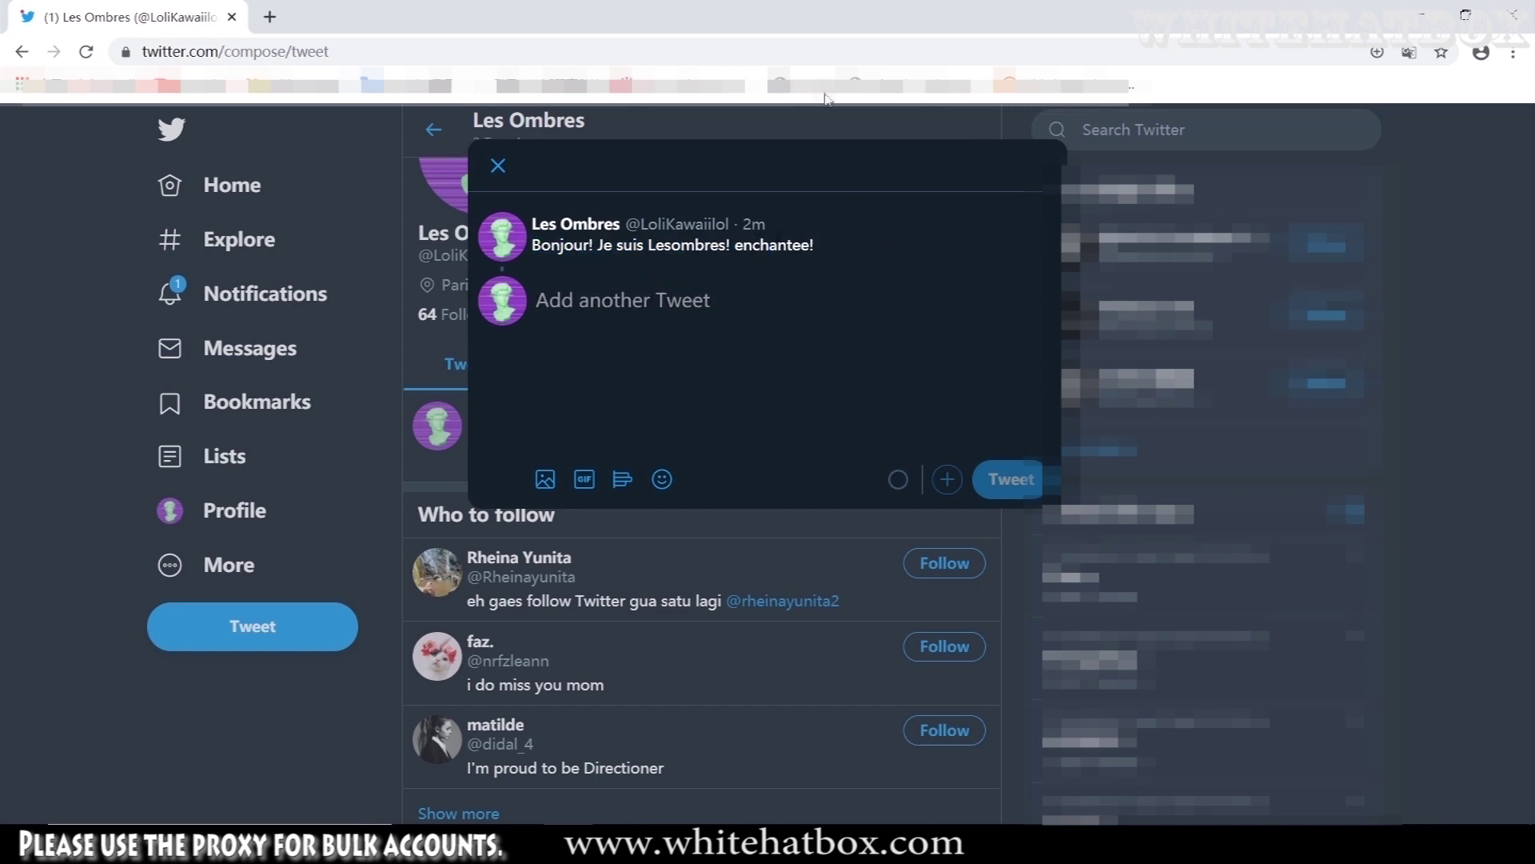
pyautogui.click(415, 352)
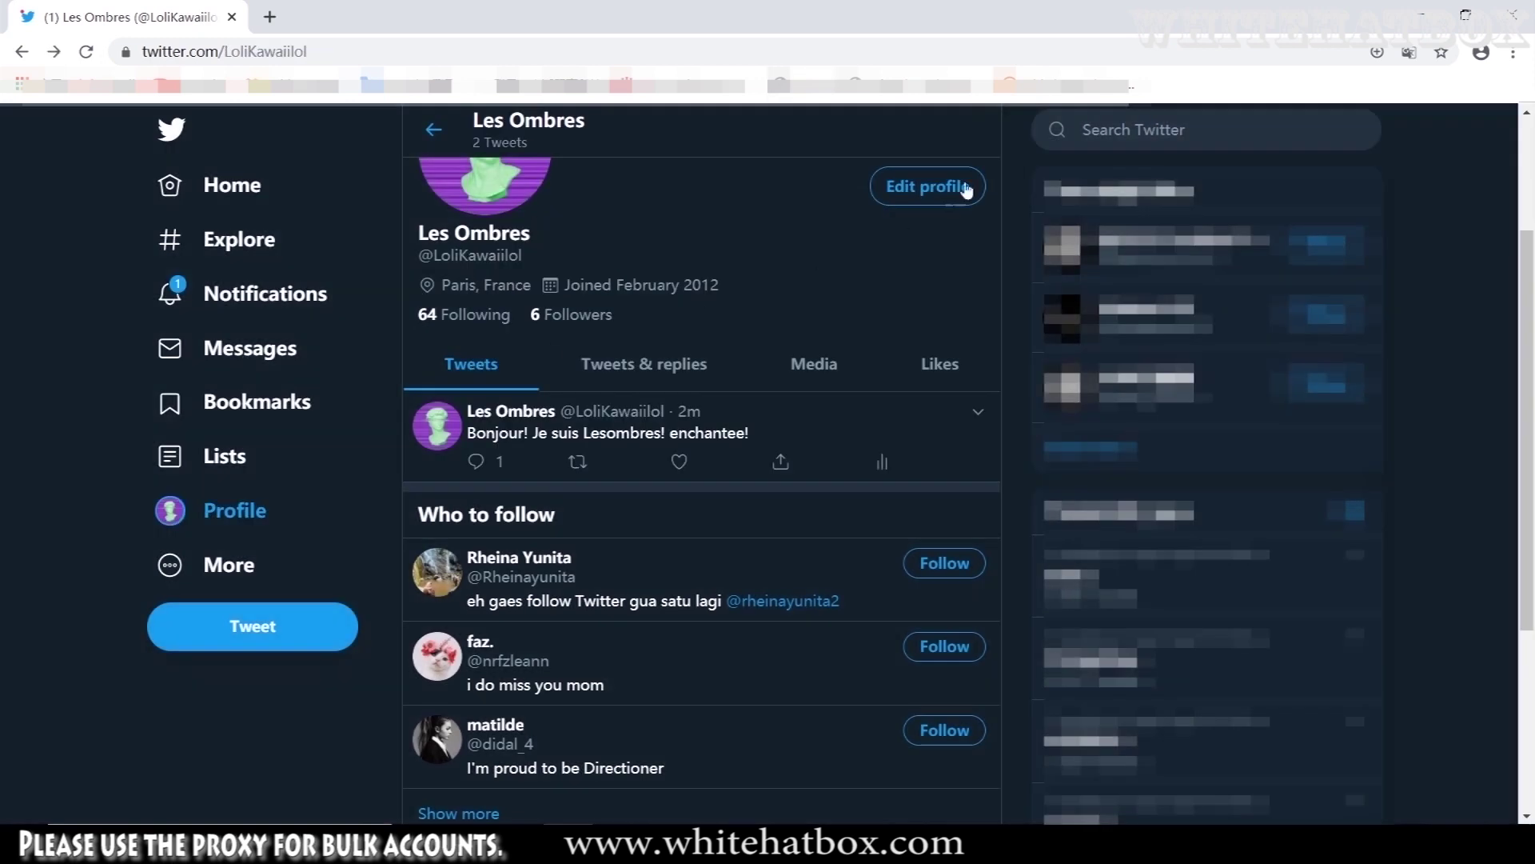
# - View the greeting tweet's reply 'It's good, I like it! thanks!', then re-tick DM in Tweet Attacks Pro 4
pyautogui.click(862, 413)
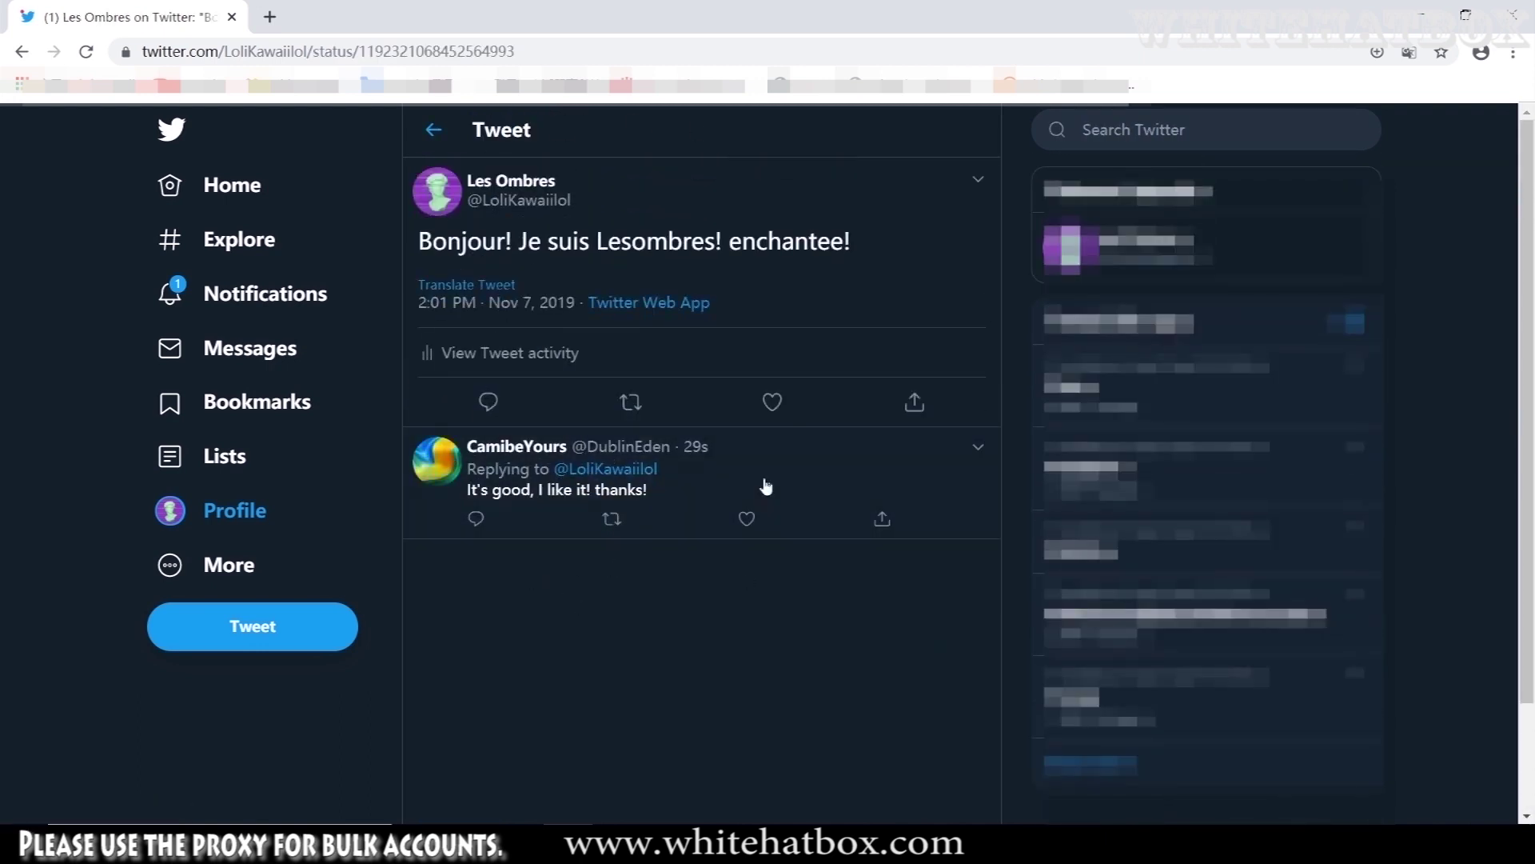
pyautogui.scroll(-1, 542, 511)
pyautogui.scroll(1, 631, 538)
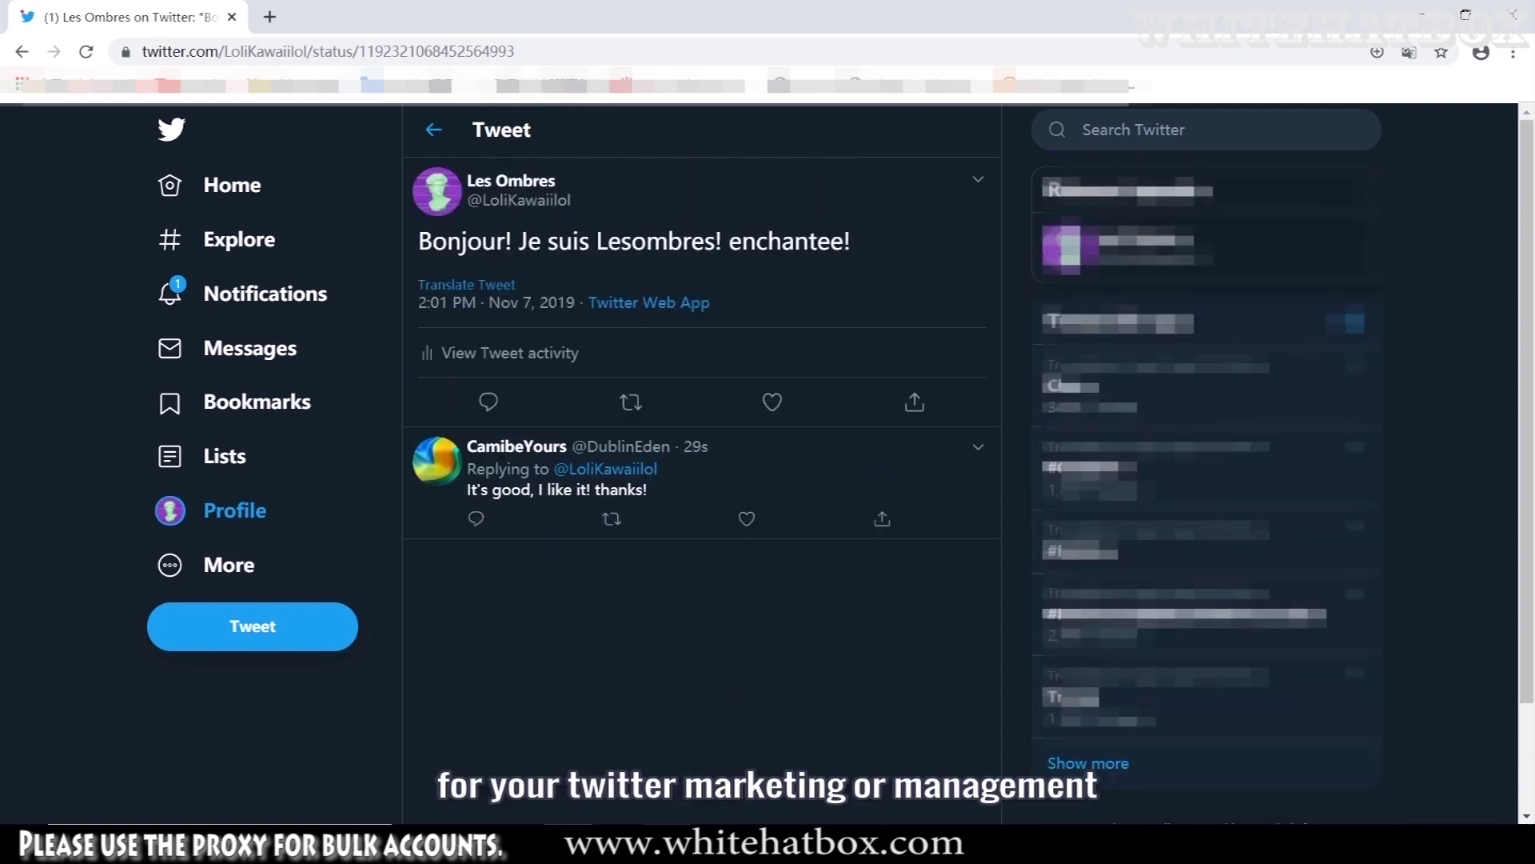
pyautogui.click(676, 820)
pyautogui.click(34, 175)
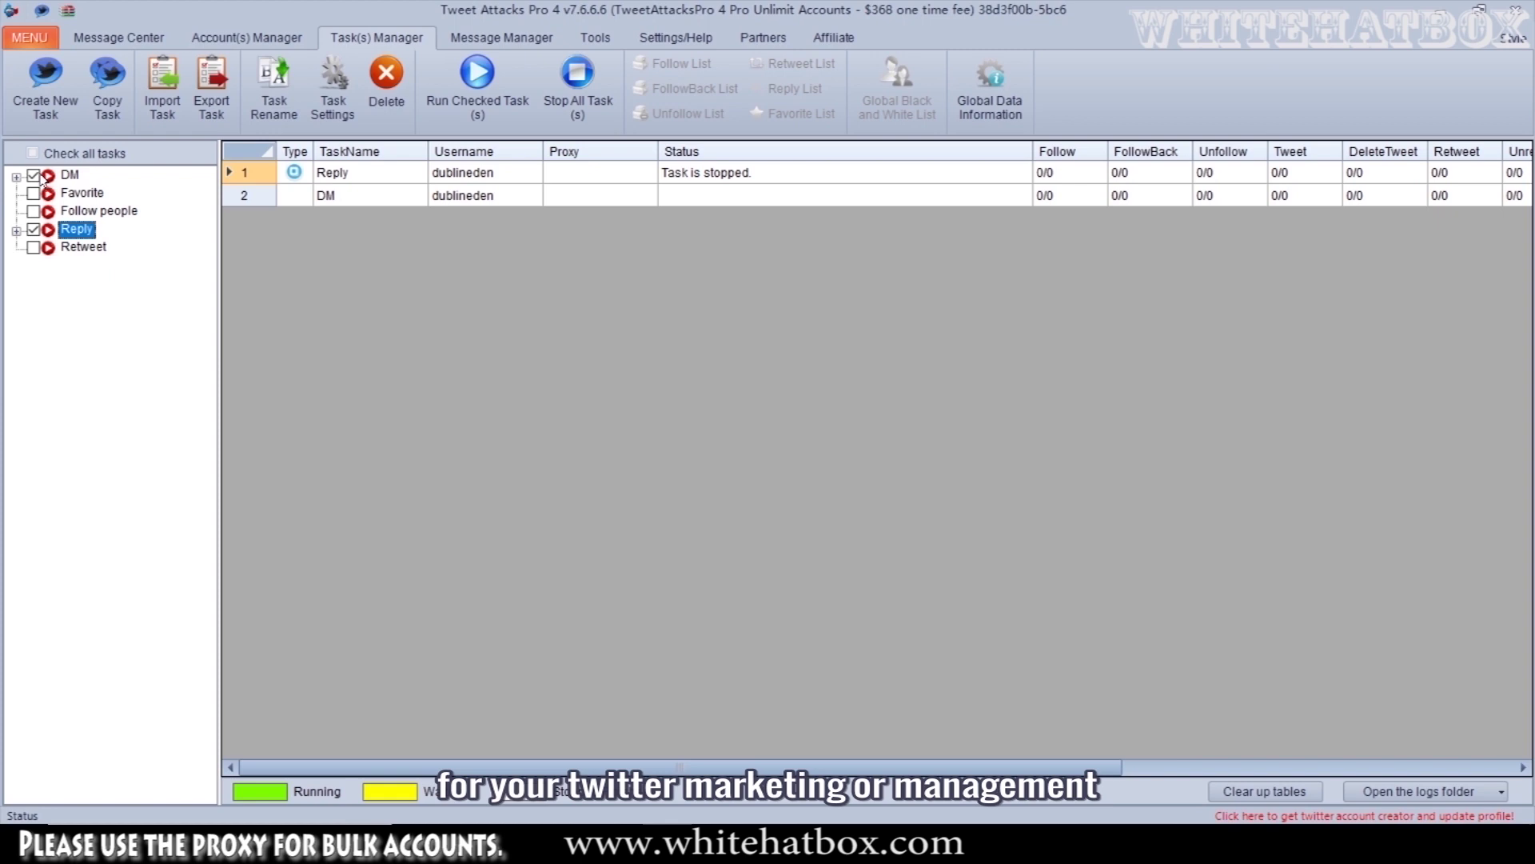